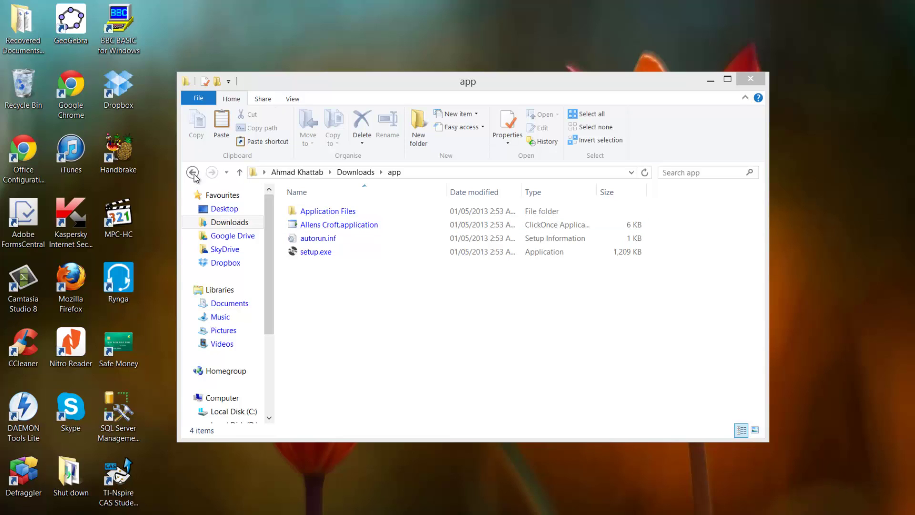
# Install Allens Croft by running setup.exe from Downloads\app and confirming the install.
pyautogui.click(361, 254)
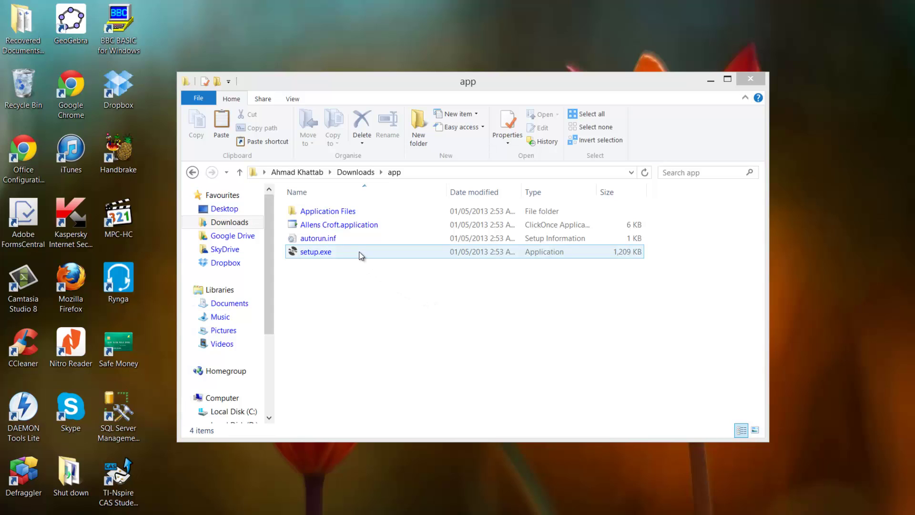
pyautogui.doubleClick(361, 254)
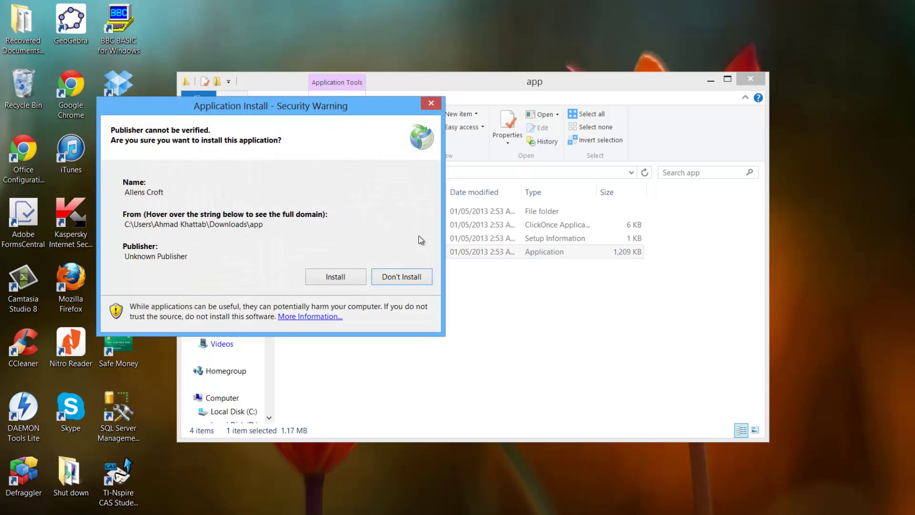
pyautogui.click(326, 278)
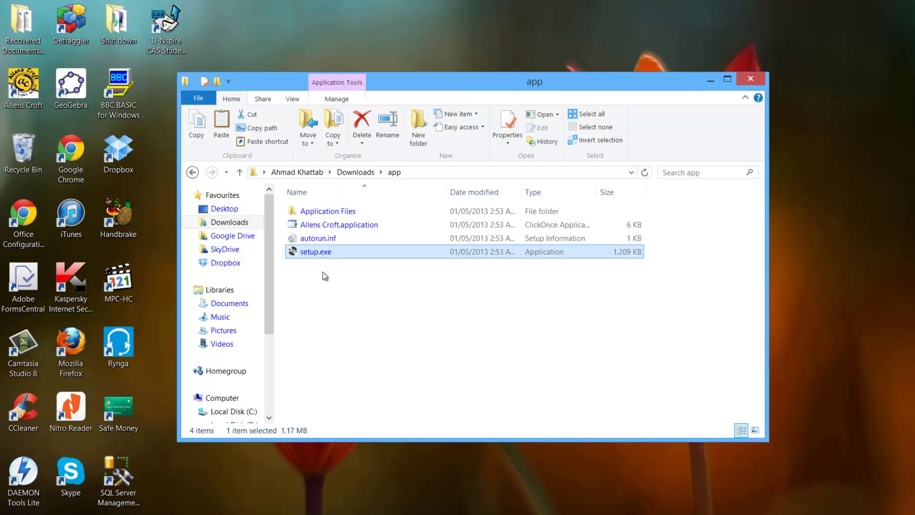
# Move the Allens Croft shortcut, close the open windows, and launch Allens Croft.
pyautogui.moveTo(22, 86); pyautogui.dragTo(166, 71)
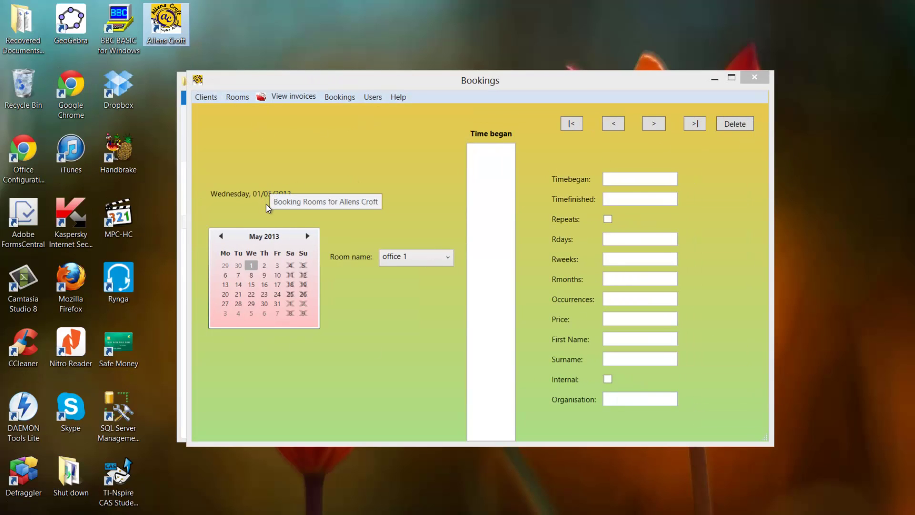
pyautogui.click(754, 79)
pyautogui.click(752, 80)
pyautogui.doubleClick(176, 30)
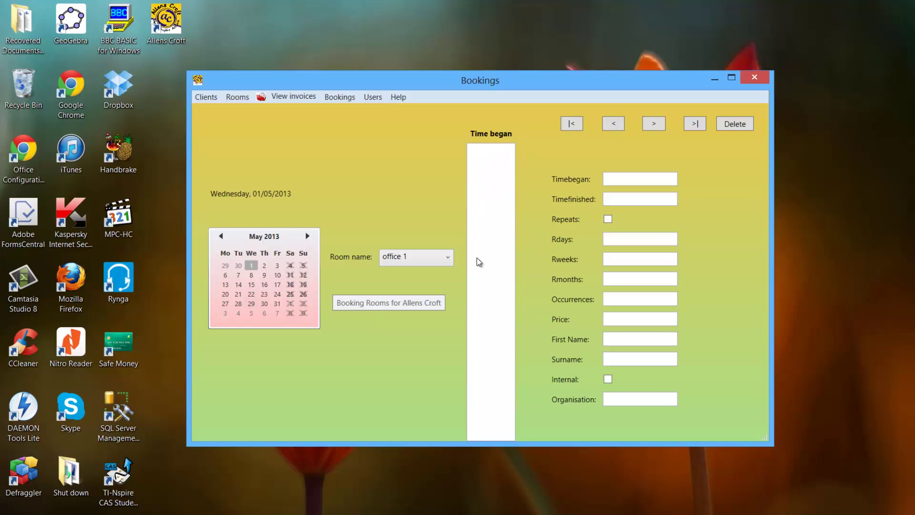
# Show office 1's bookings for 16 May 2013 and enlarge the Bookings window.
pyautogui.click(264, 284)
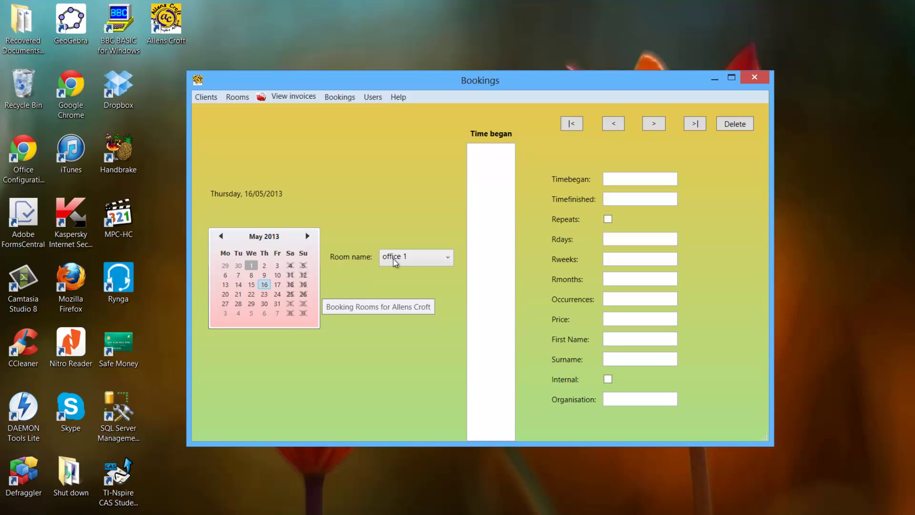
pyautogui.click(429, 267)
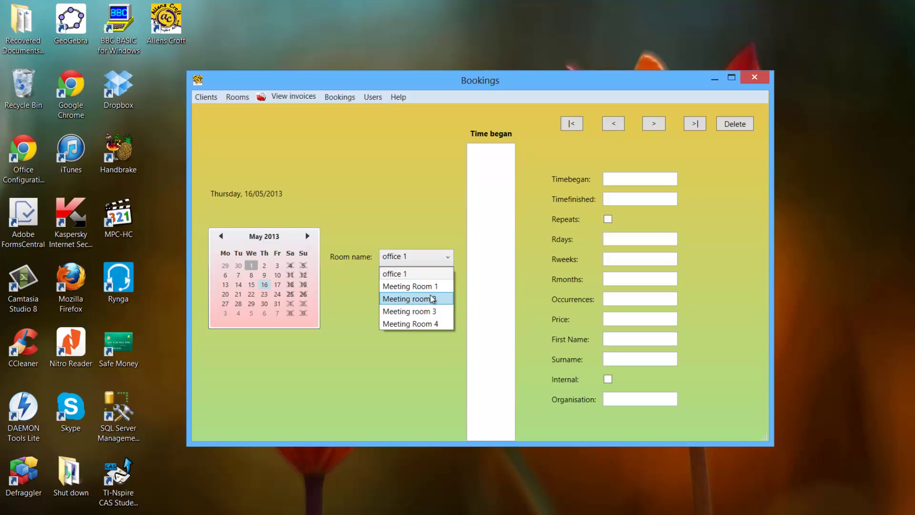
pyautogui.click(501, 285)
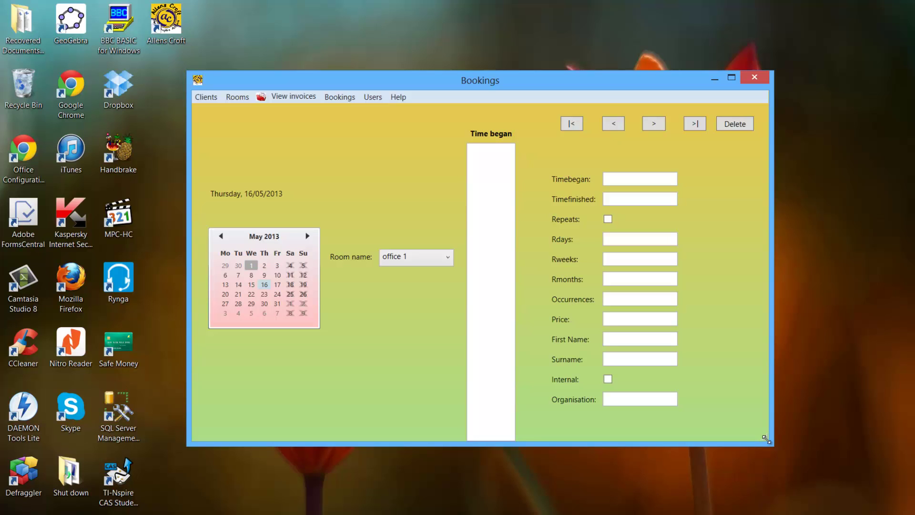
pyautogui.moveTo(765, 439); pyautogui.dragTo(741, 427)
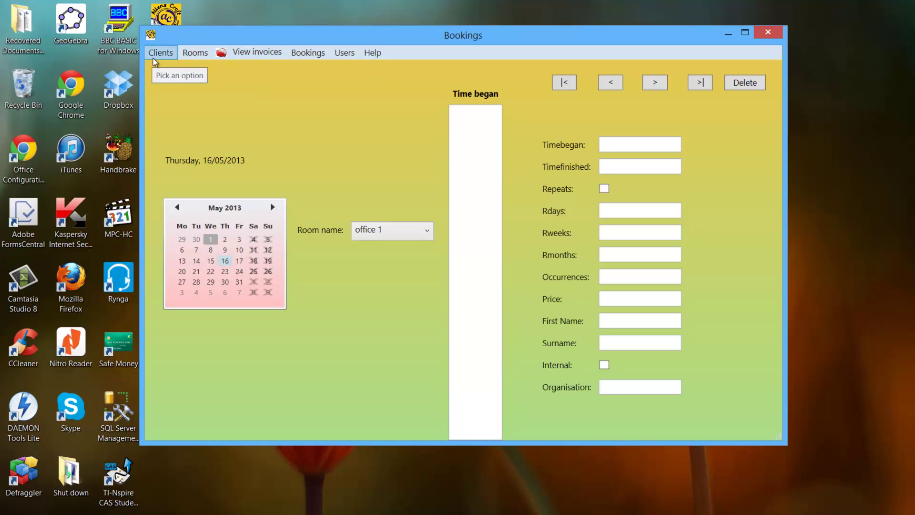
# In Clients > Add Clients, enter the client's first name and surname, correcting the surname's spelling.
pyautogui.click(155, 53)
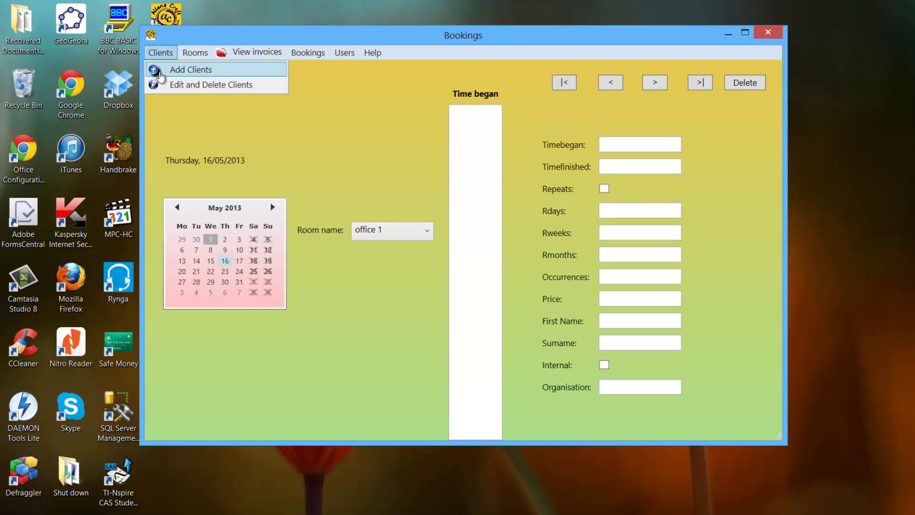
pyautogui.click(161, 74)
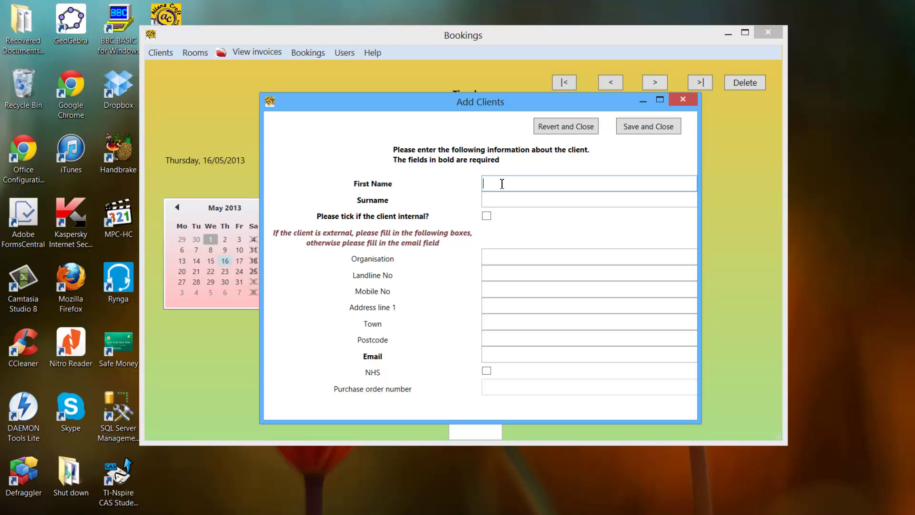
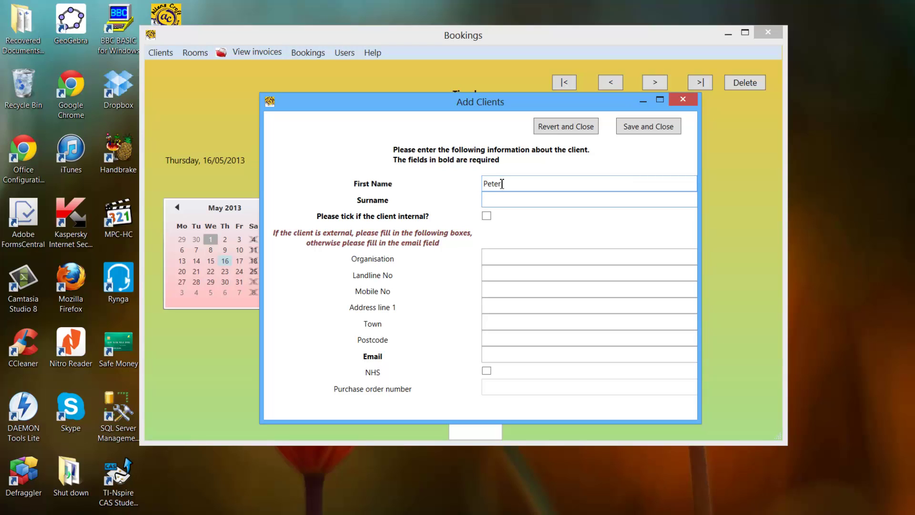
pyautogui.press('Tab')
pyautogui.press('Right')
pyautogui.write('e')
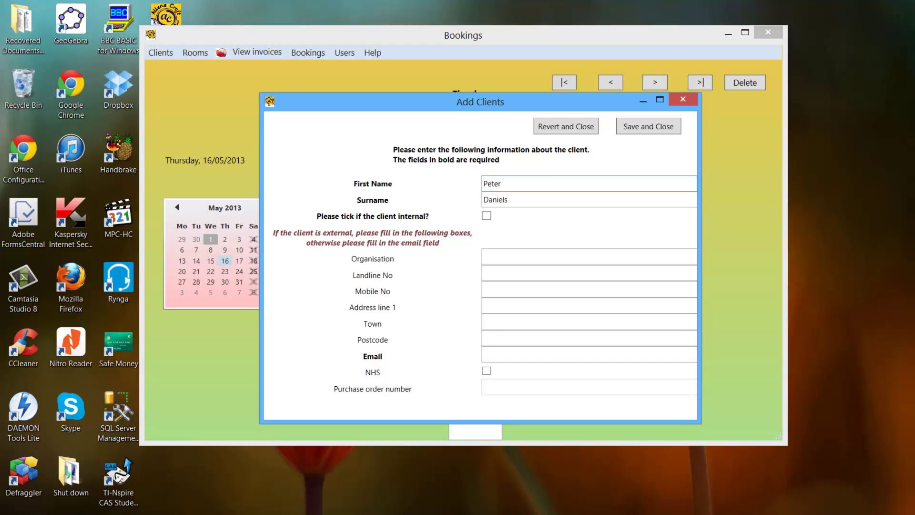
# Bring up the on-screen touch keyboard, reposition it, and close it again.
pyautogui.click(796, 512)
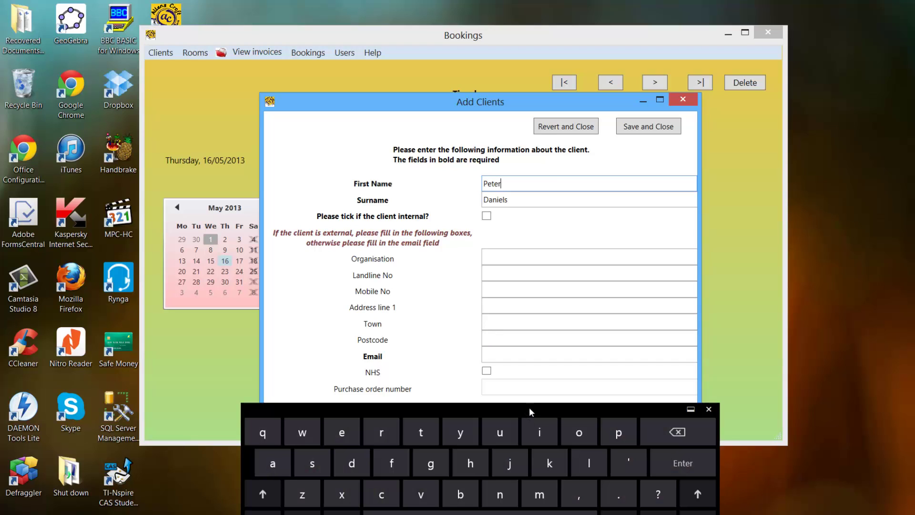
pyautogui.moveTo(531, 405); pyautogui.dragTo(542, 246)
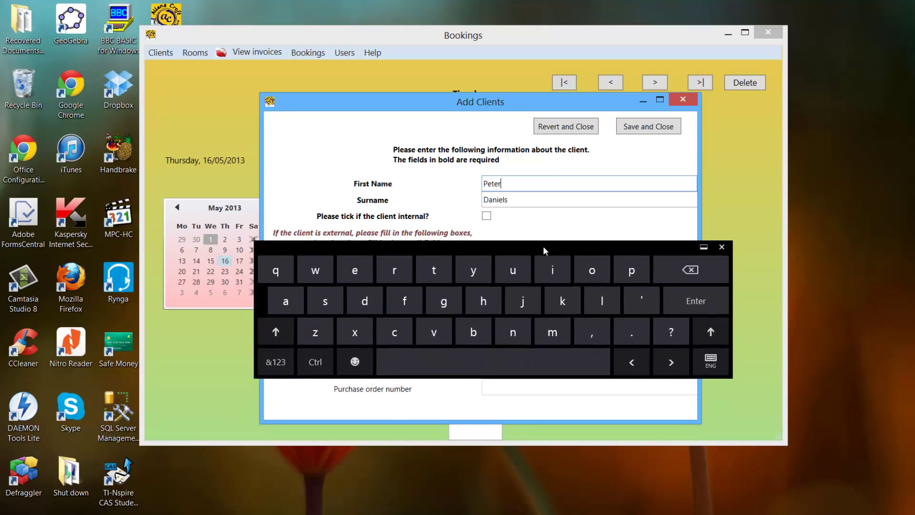
pyautogui.click(278, 362)
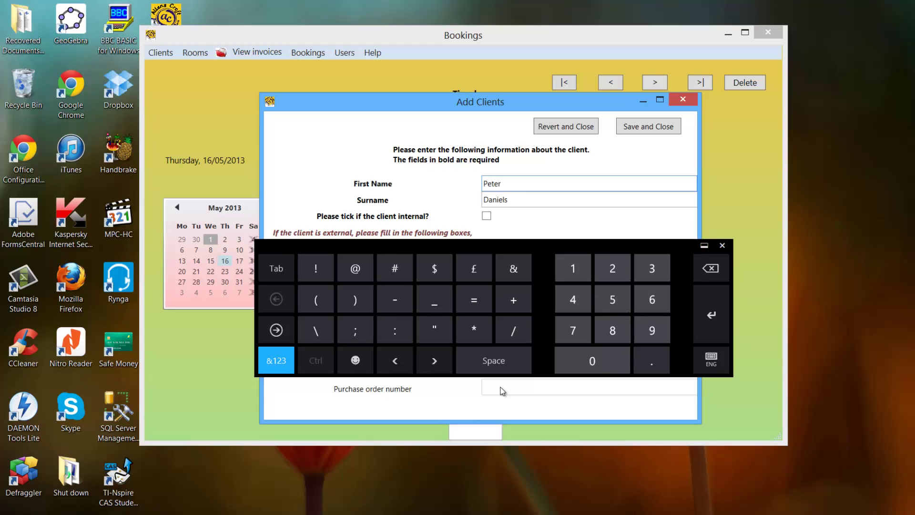
pyautogui.click(722, 245)
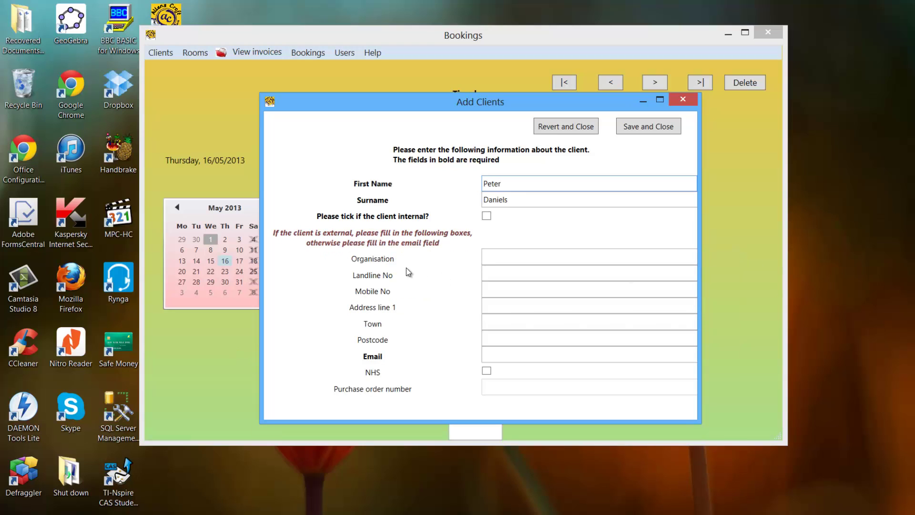
# Toggle the internal checkbox on and off, leaving the client external, and return to First Name.
pyautogui.click(486, 216)
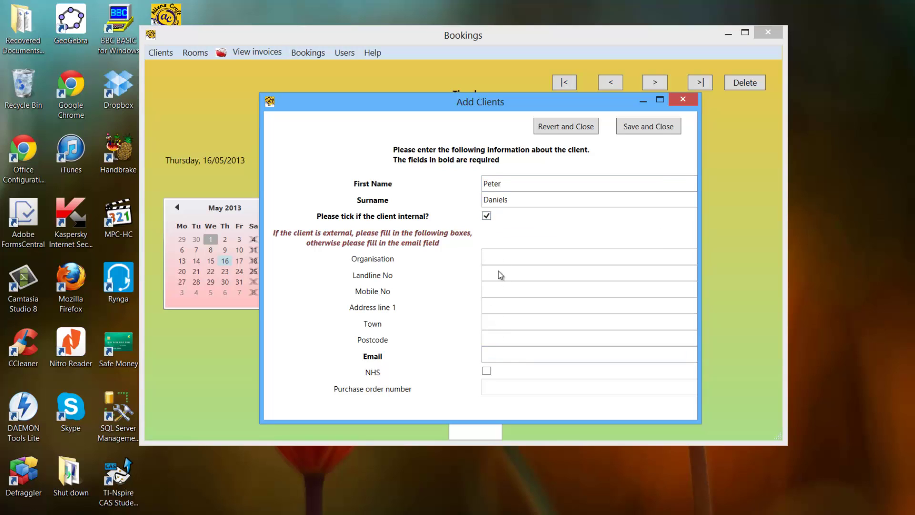
pyautogui.click(486, 216)
pyautogui.click(501, 288)
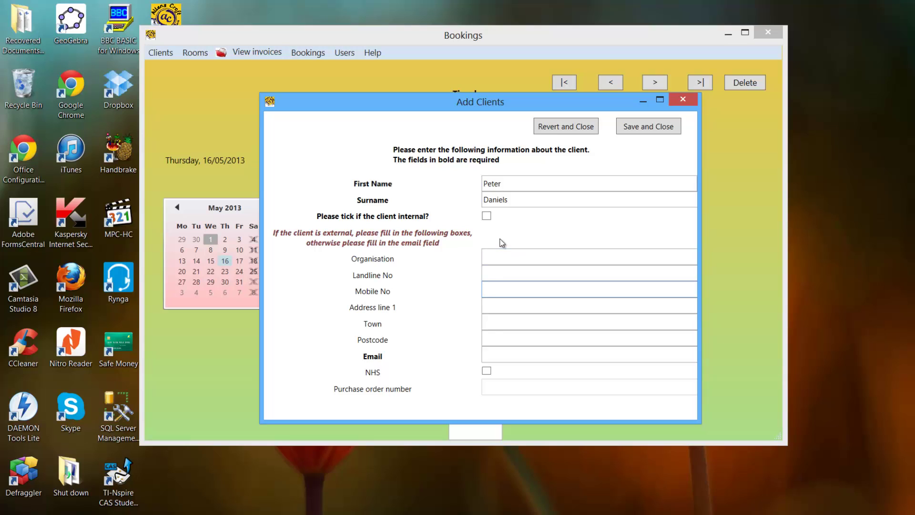
pyautogui.click(514, 184)
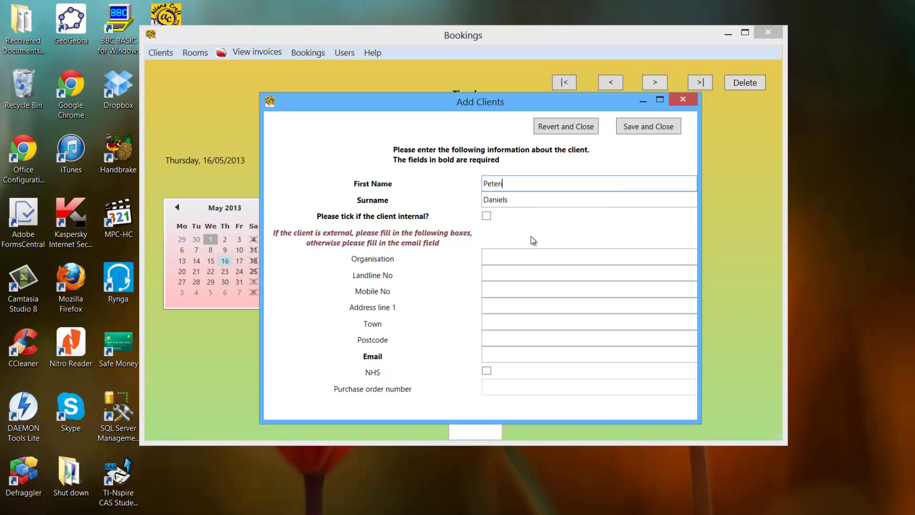
# Mark the client as internal and enter the client's e-mail address, trimming its ending.
pyautogui.click(487, 216)
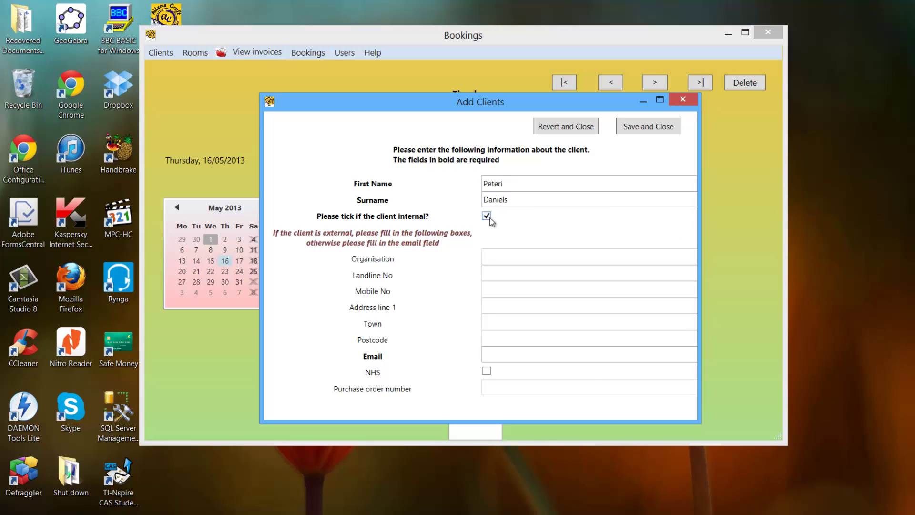
pyautogui.click(492, 355)
pyautogui.write('peter@peter.com')
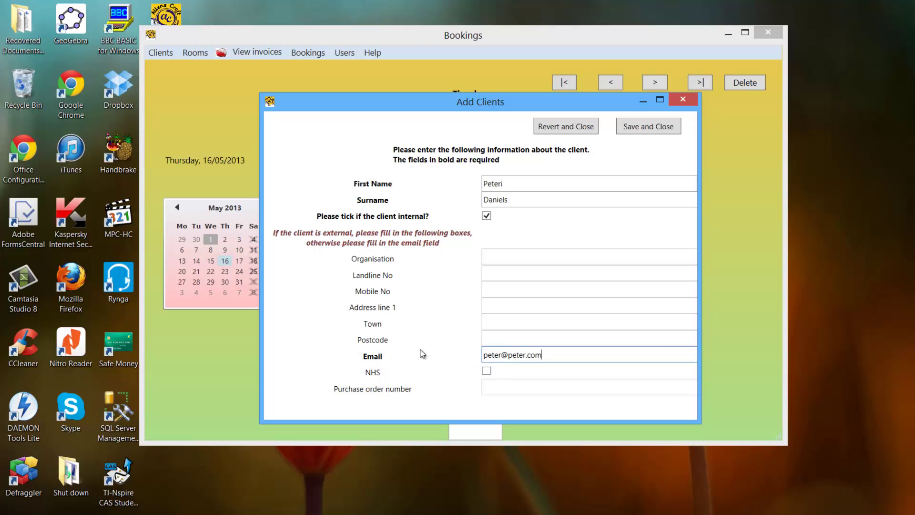
pyautogui.moveTo(548, 357); pyautogui.dragTo(533, 357)
pyautogui.press('BackSpace')
# Test the e-mail format validation with malformed addresses, then restore the address's name part.
pyautogui.click(644, 127)
pyautogui.click(538, 304)
pyautogui.click(656, 126)
pyautogui.press('Return')
pyautogui.doubleClick(491, 355)
pyautogui.press('BackSpace')
pyautogui.click(669, 130)
pyautogui.click(524, 305)
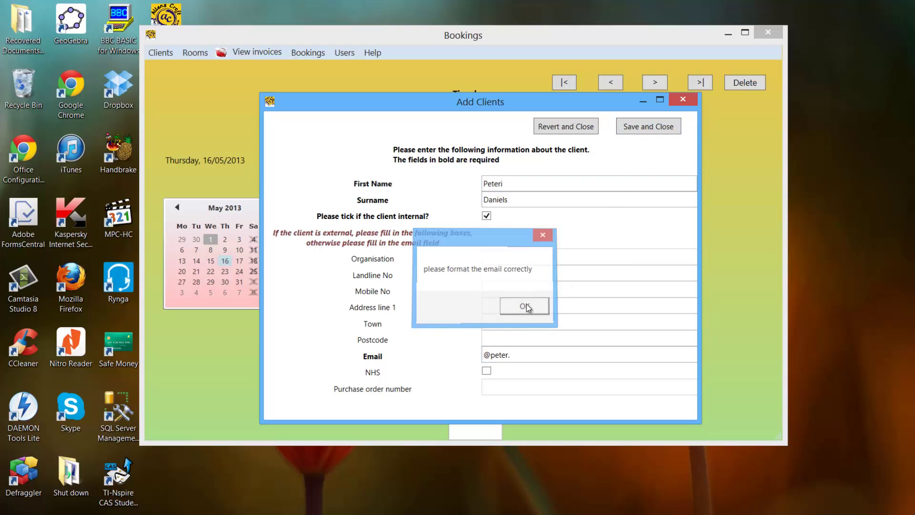
pyautogui.click(487, 355)
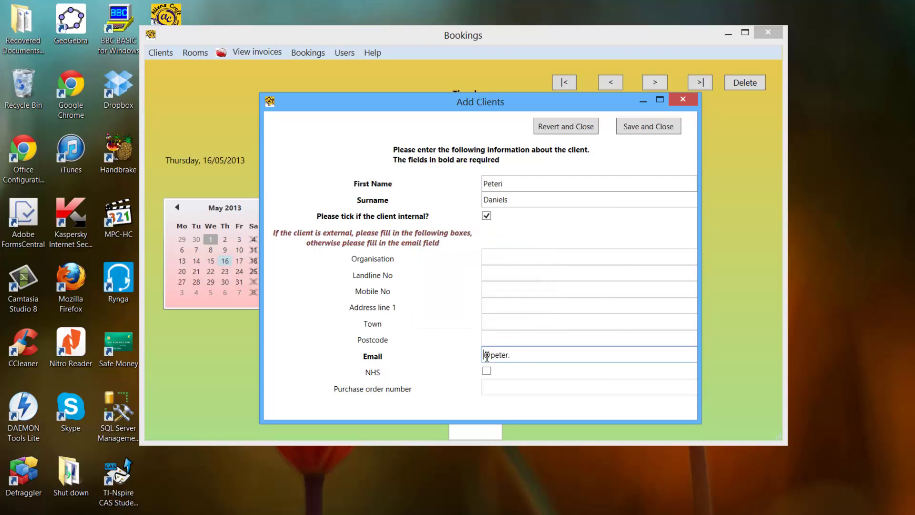
pyautogui.write('peter')
# Leave NHS unticked, save the new internal client, and acknowledge the Saved message.
pyautogui.click(487, 370)
pyautogui.click(500, 387)
pyautogui.click(488, 373)
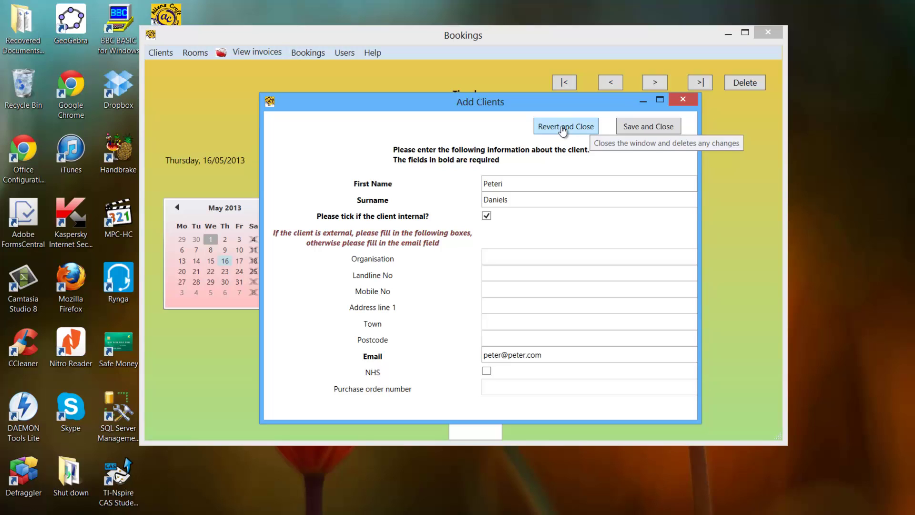
pyautogui.click(631, 130)
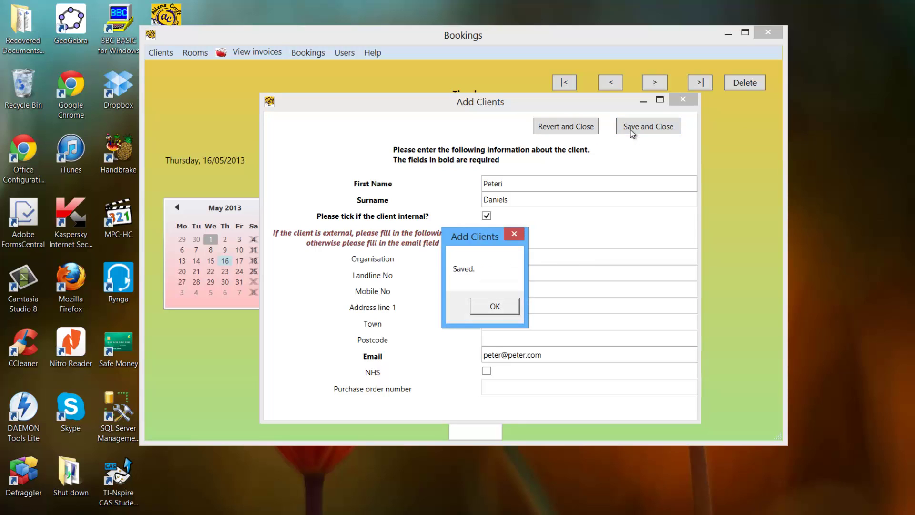
pyautogui.click(511, 310)
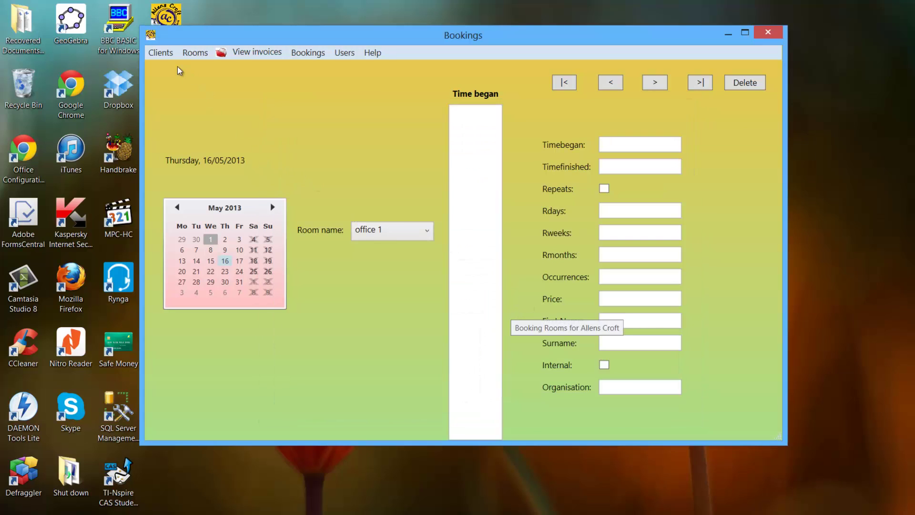
pyautogui.click(155, 54)
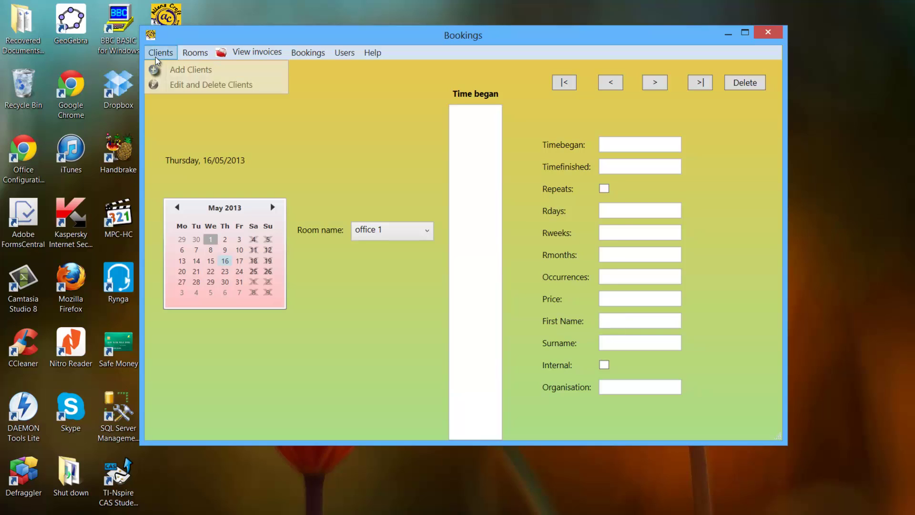
# In Edit and Delete Clients, delete the first client in the list.
pyautogui.click(168, 86)
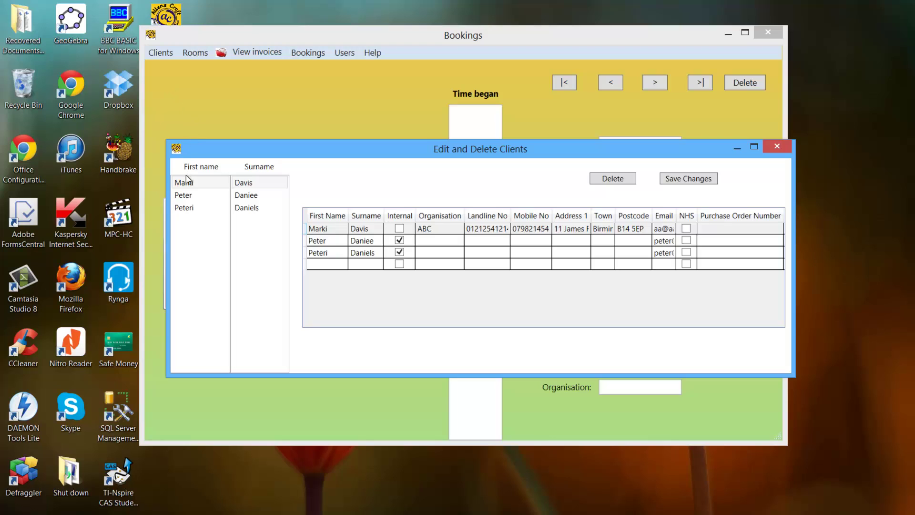
pyautogui.click(205, 207)
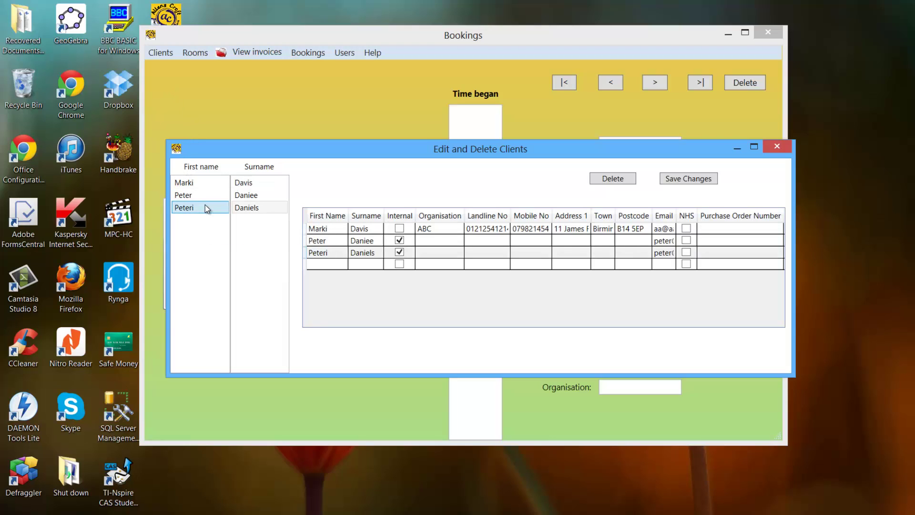
pyautogui.click(208, 181)
pyautogui.click(207, 189)
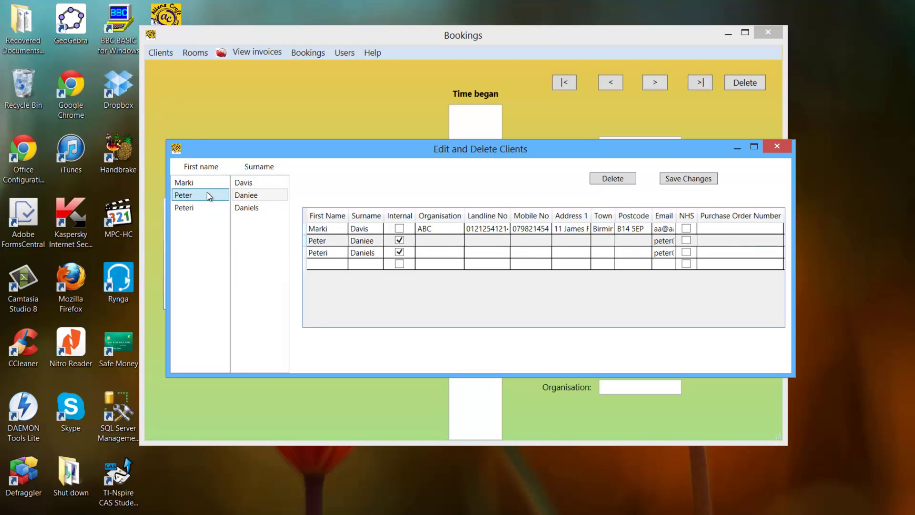
pyautogui.click(208, 182)
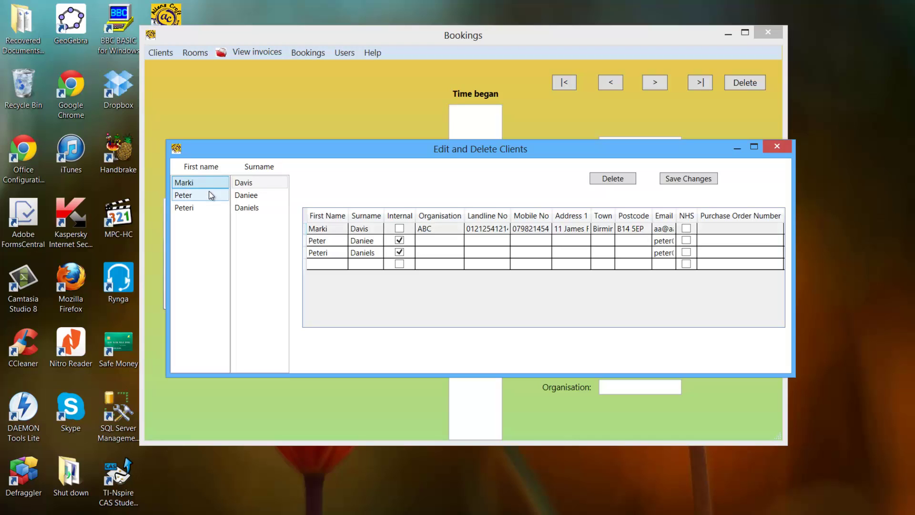
pyautogui.click(606, 179)
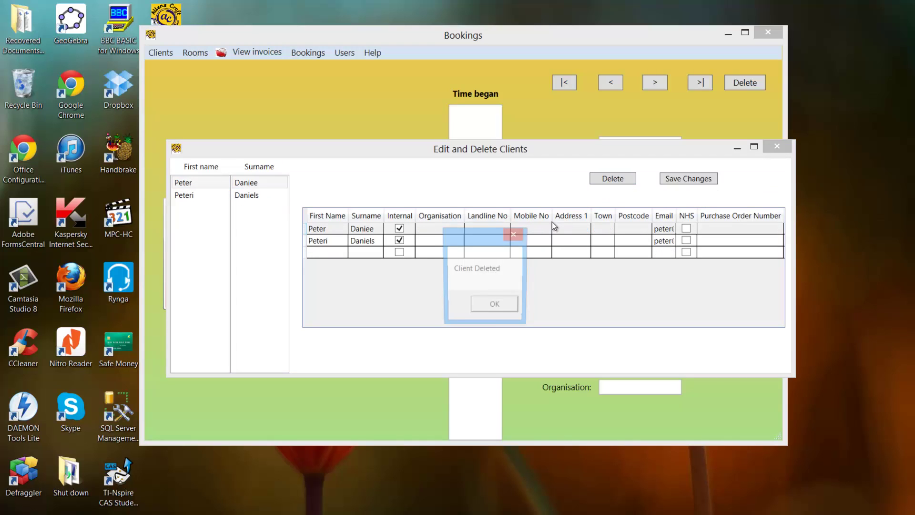
pyautogui.click(495, 309)
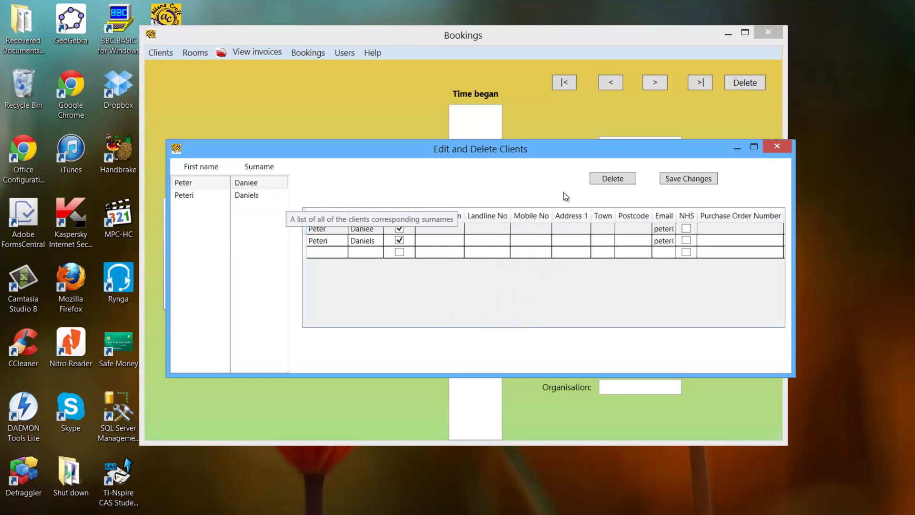
# Delete the next client as well, then reopen Edit and Delete Clients.
pyautogui.click(620, 178)
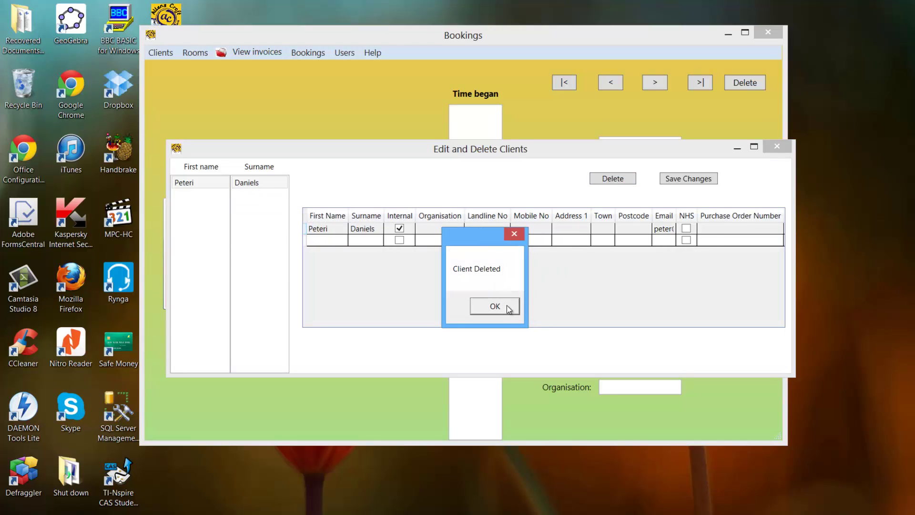
pyautogui.click(495, 307)
pyautogui.click(776, 146)
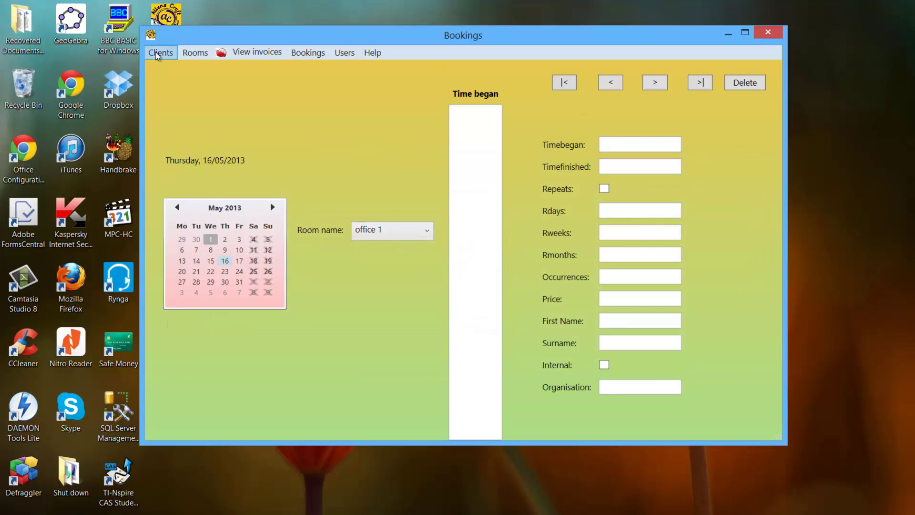
pyautogui.click(157, 54)
pyautogui.click(178, 86)
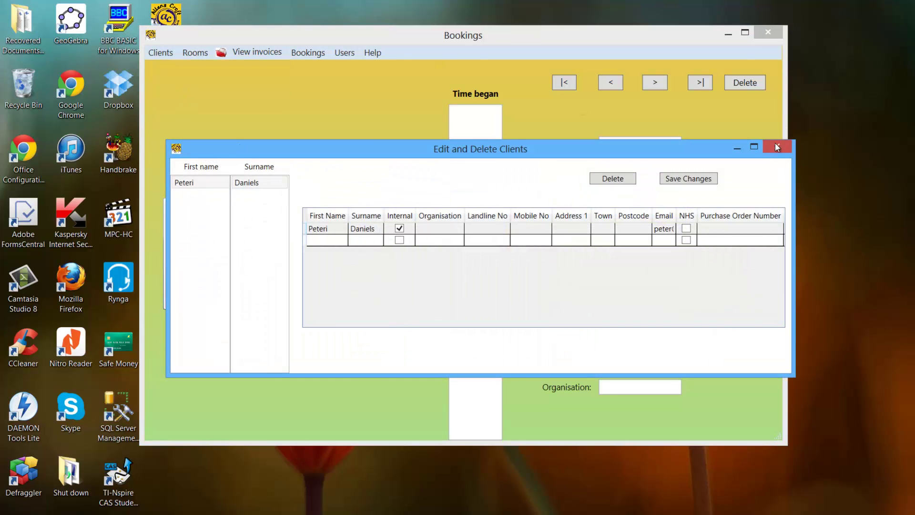
# Restart Allens Croft and open Clients > Edit and Delete Clients.
pyautogui.click(776, 146)
pyautogui.click(767, 32)
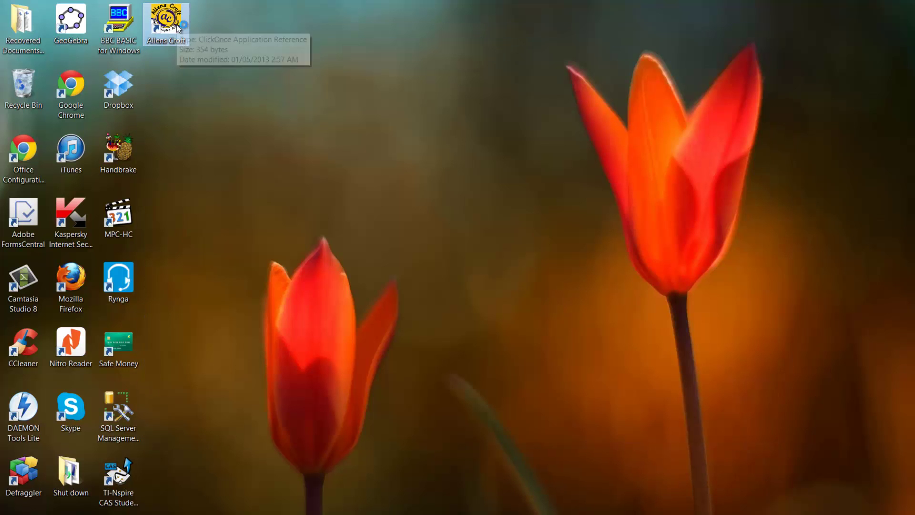
pyautogui.doubleClick(177, 28)
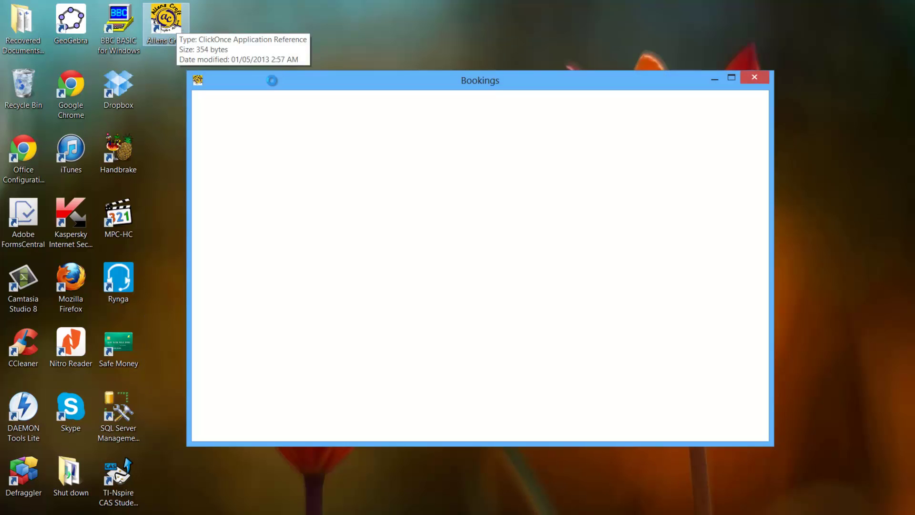
pyautogui.click(213, 98)
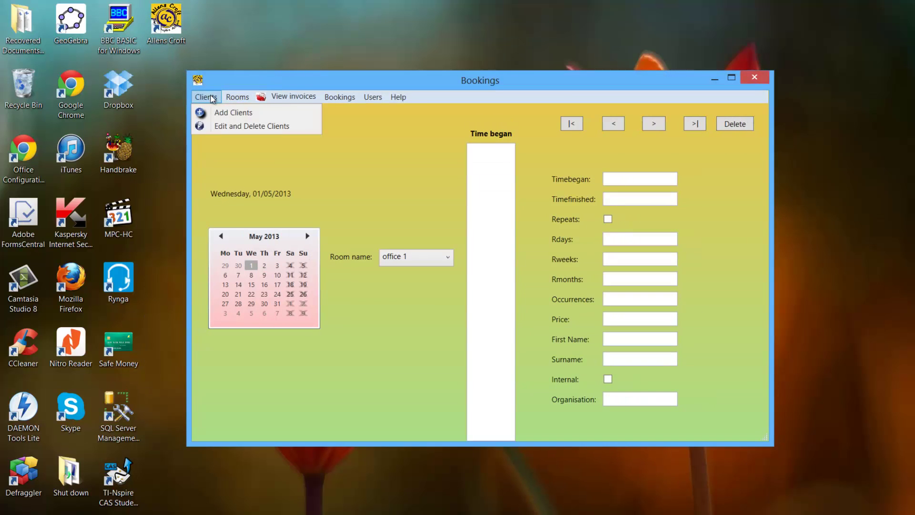
pyautogui.click(218, 127)
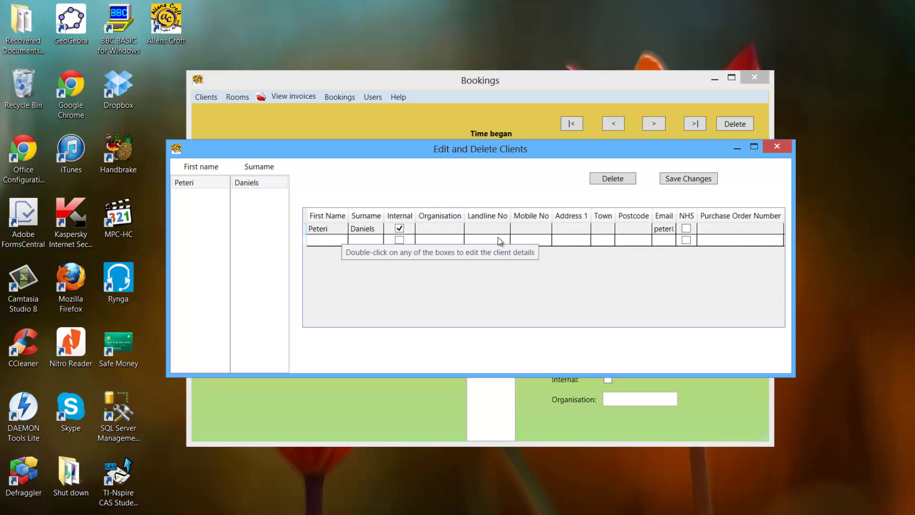
# Edit the remaining client's e-mail address and save the change.
pyautogui.doubleClick(658, 229)
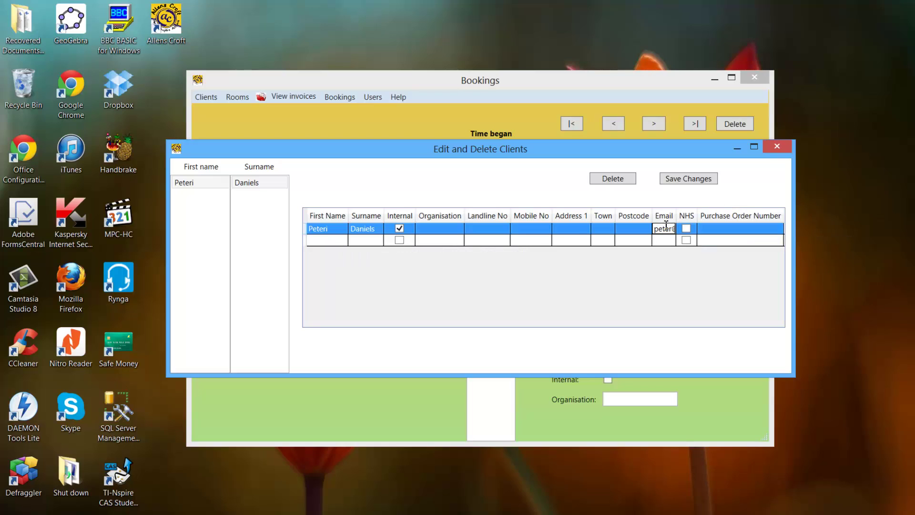
pyautogui.write('qa')
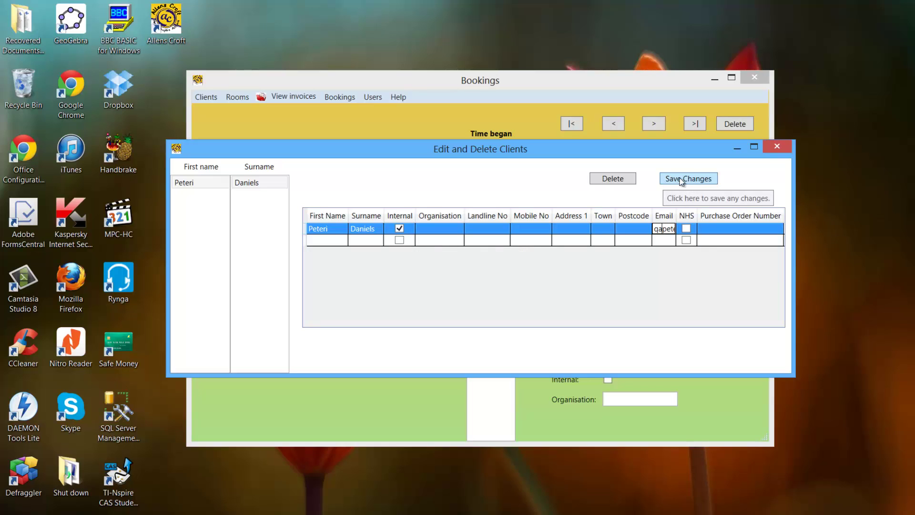
pyautogui.click(681, 180)
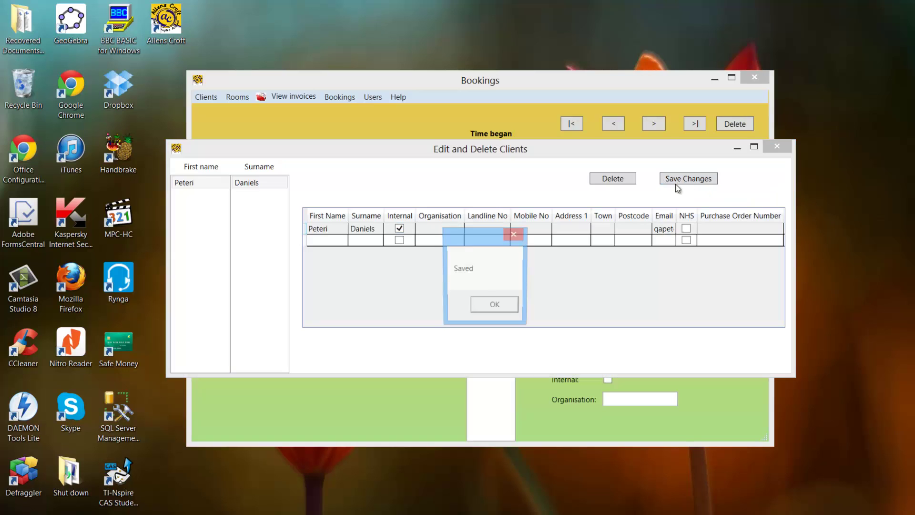
pyautogui.click(498, 306)
pyautogui.click(777, 146)
pyautogui.click(754, 77)
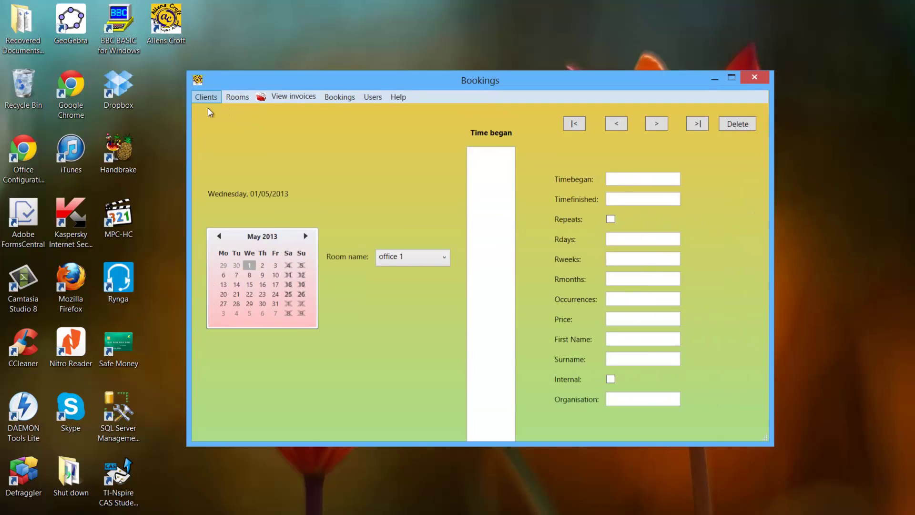
# Reopen Edit and Delete Clients to confirm the changed e-mail address was kept.
pyautogui.click(206, 97)
pyautogui.click(216, 124)
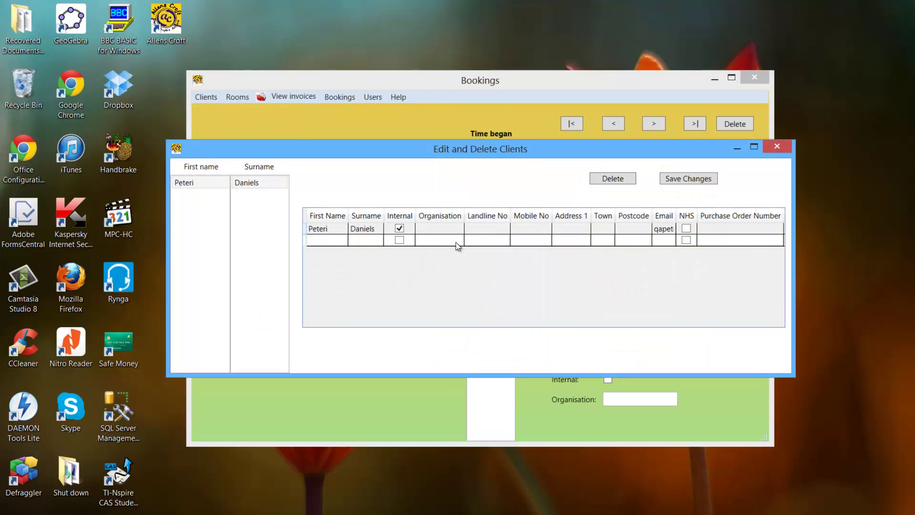
pyautogui.click(660, 231)
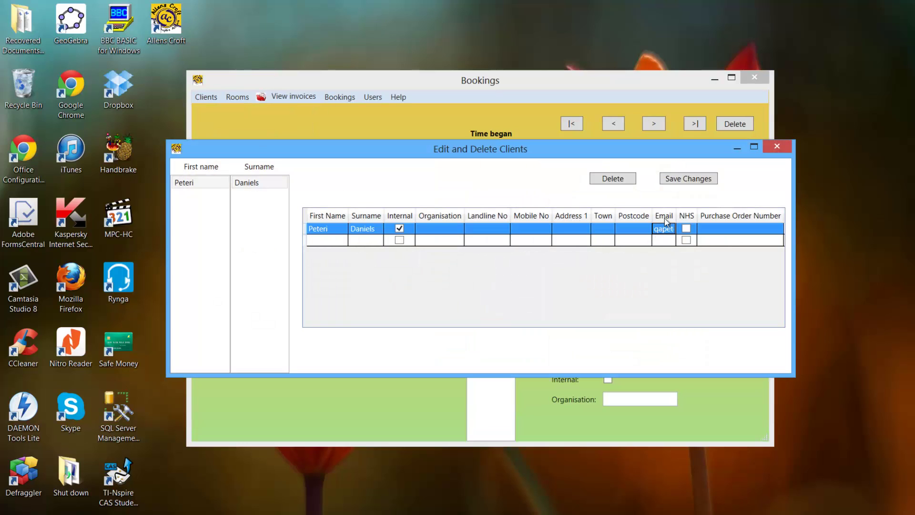
pyautogui.click(788, 146)
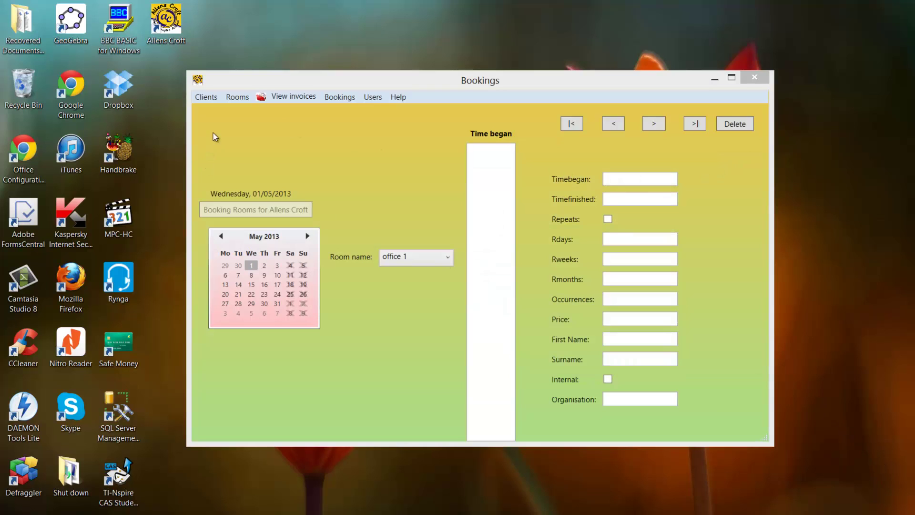
# In Rooms > Add a room, name the room Meeting Room 5 and tick projector.
pyautogui.click(234, 97)
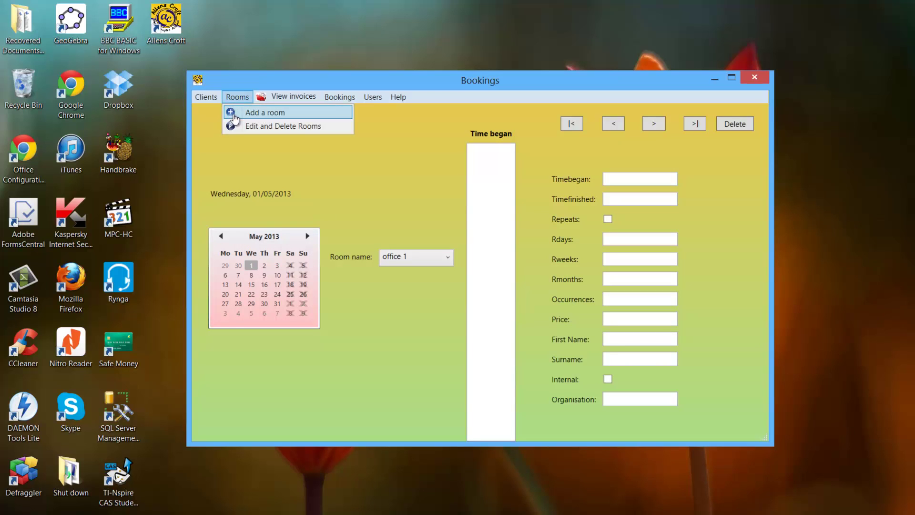
pyautogui.click(233, 115)
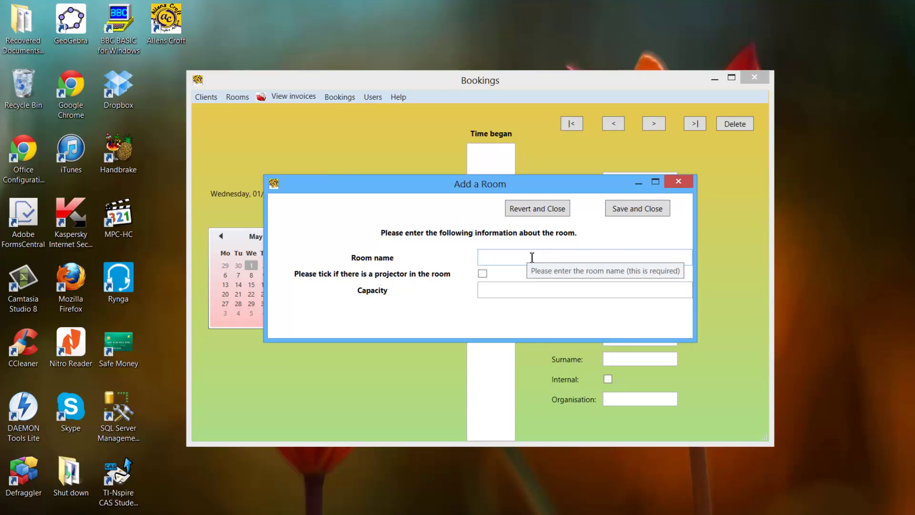
pyautogui.click(532, 257)
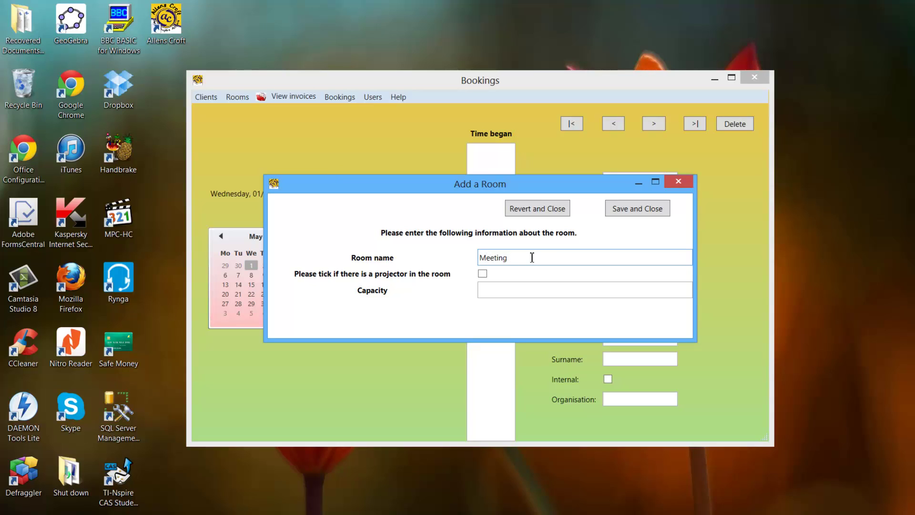
pyautogui.write('Meeting Room 5')
pyautogui.click(482, 274)
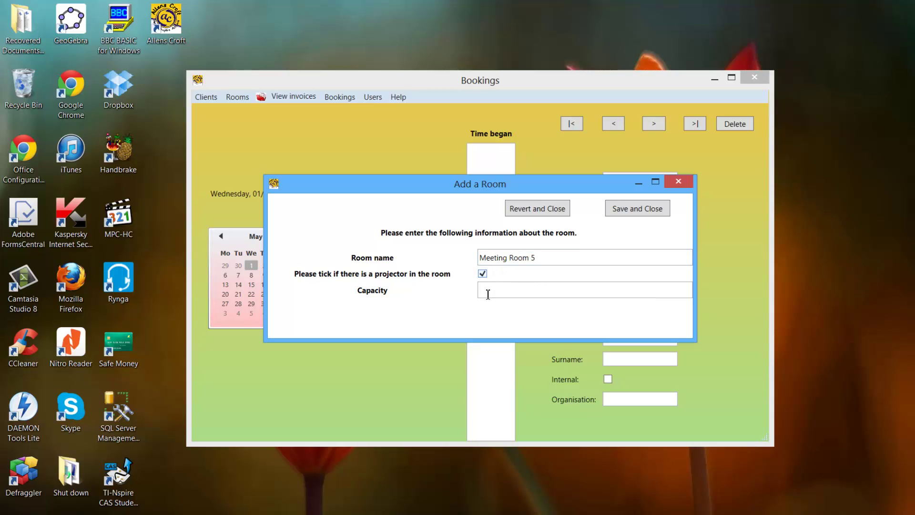
pyautogui.click(487, 292)
# Enter capacity 5, test the too-small and missing-details warnings, then restore the room name.
pyautogui.write('5')
pyautogui.click(639, 208)
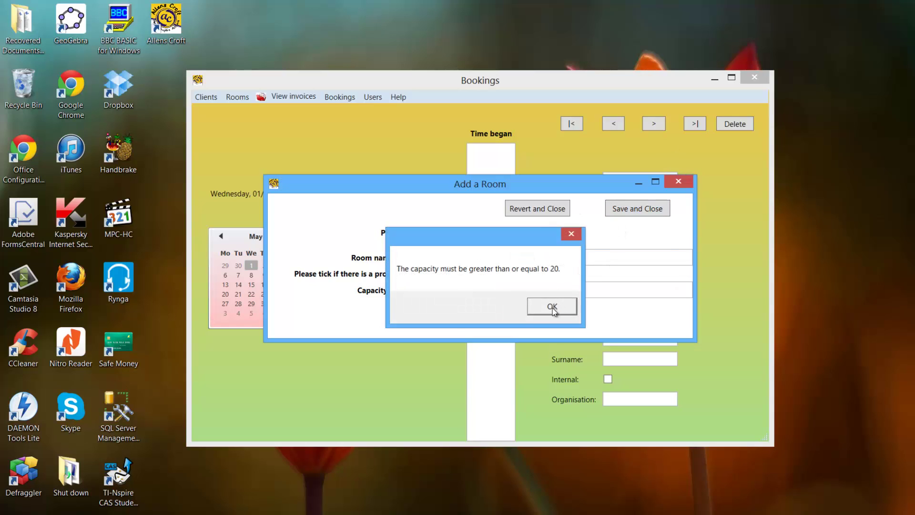
pyautogui.click(548, 305)
pyautogui.press('BackSpace')
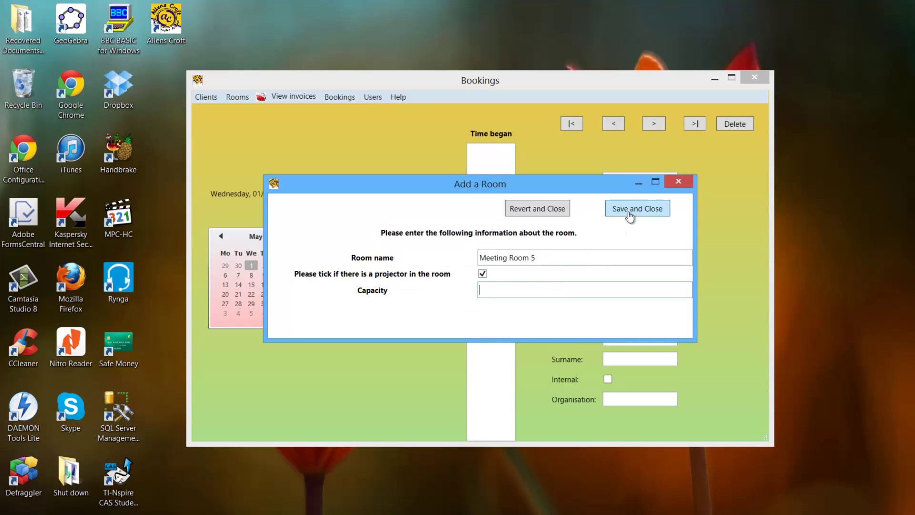
pyautogui.click(629, 212)
pyautogui.click(591, 304)
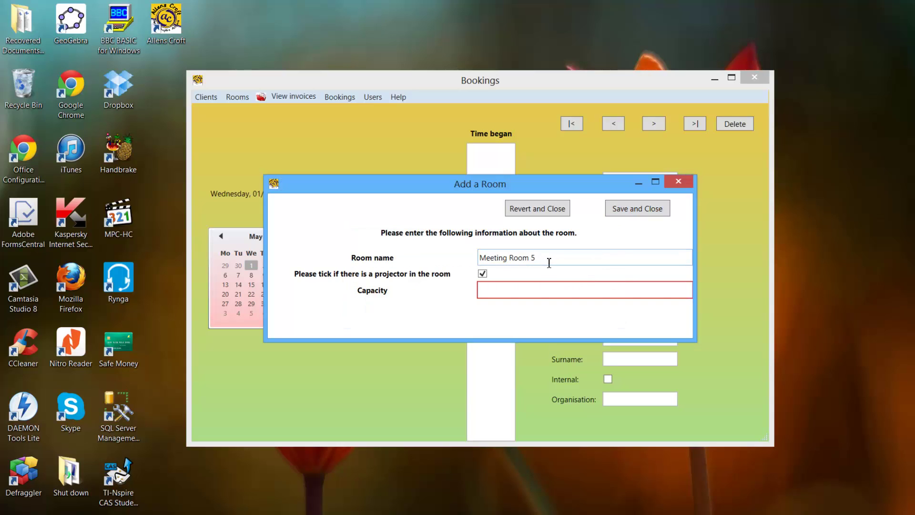
pyautogui.press('BackSpace')
pyautogui.click(623, 210)
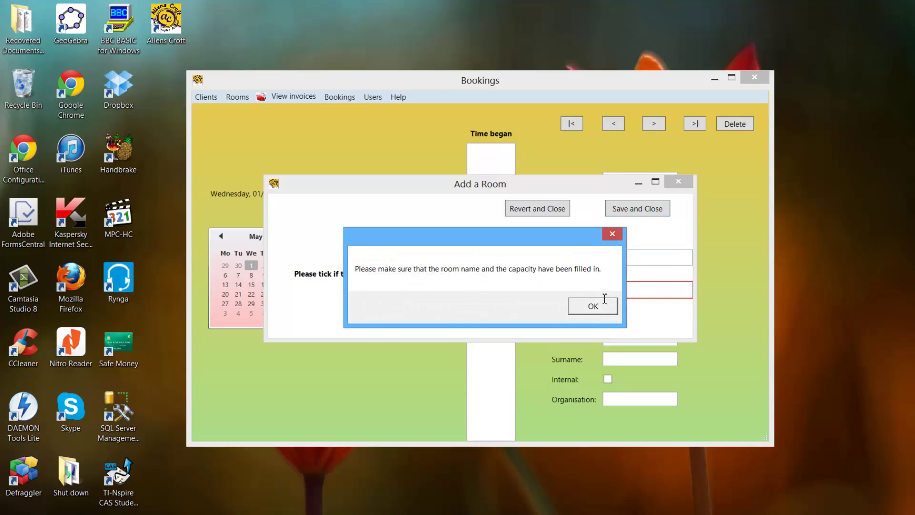
pyautogui.click(585, 304)
pyautogui.click(538, 259)
pyautogui.hotkey('ctrl', 'z')
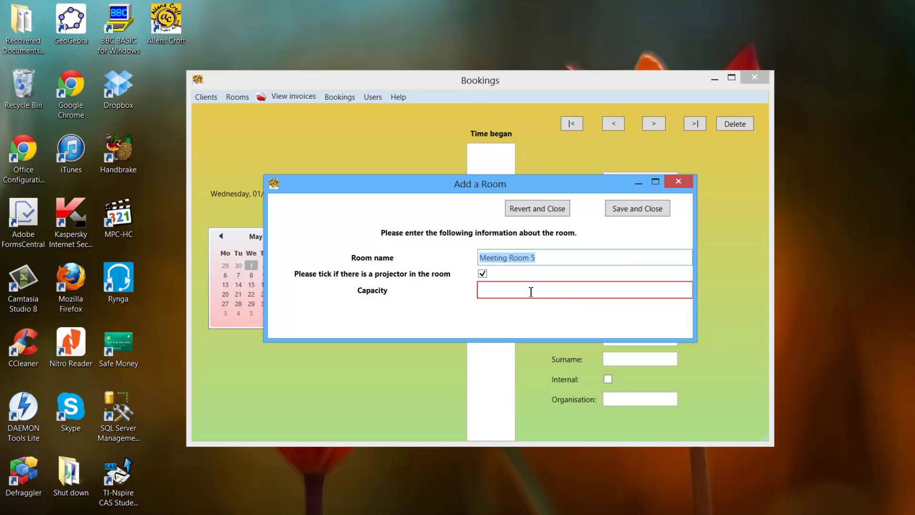
# After the capacity-must-be-less-than-500 warning, replace the capacity with 100.
pyautogui.click(530, 290)
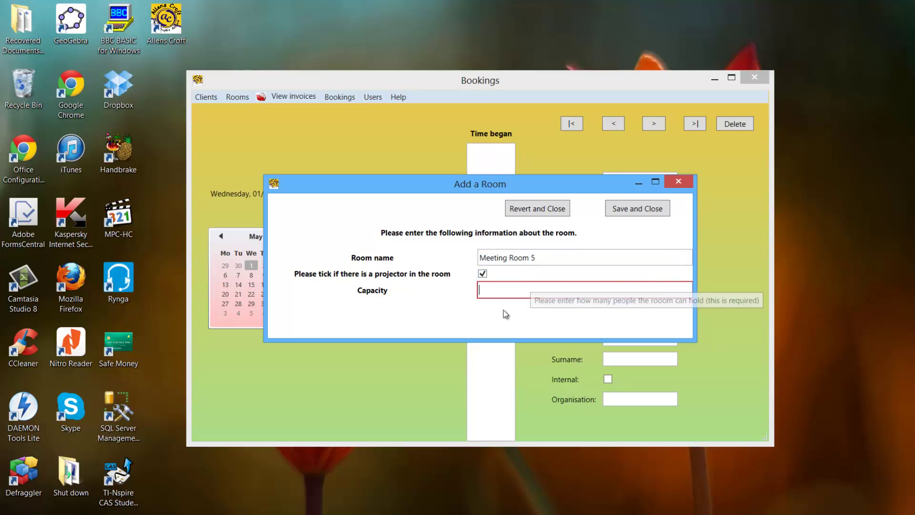
pyautogui.click(615, 211)
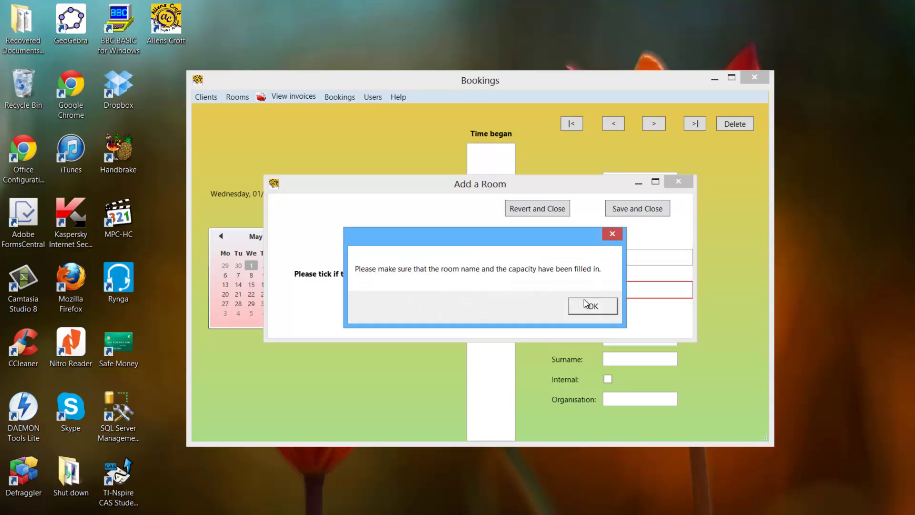
pyautogui.press('Return')
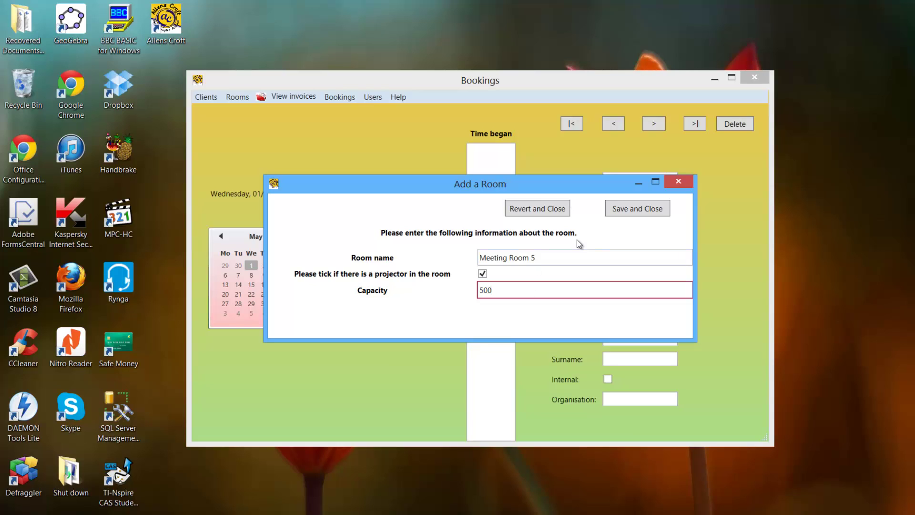
pyautogui.click(637, 210)
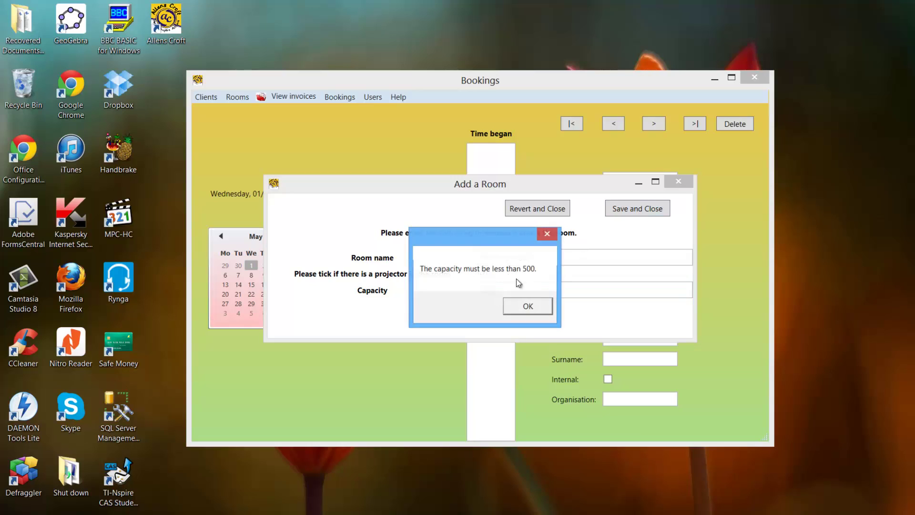
pyautogui.click(523, 307)
pyautogui.moveTo(499, 299); pyautogui.dragTo(466, 293)
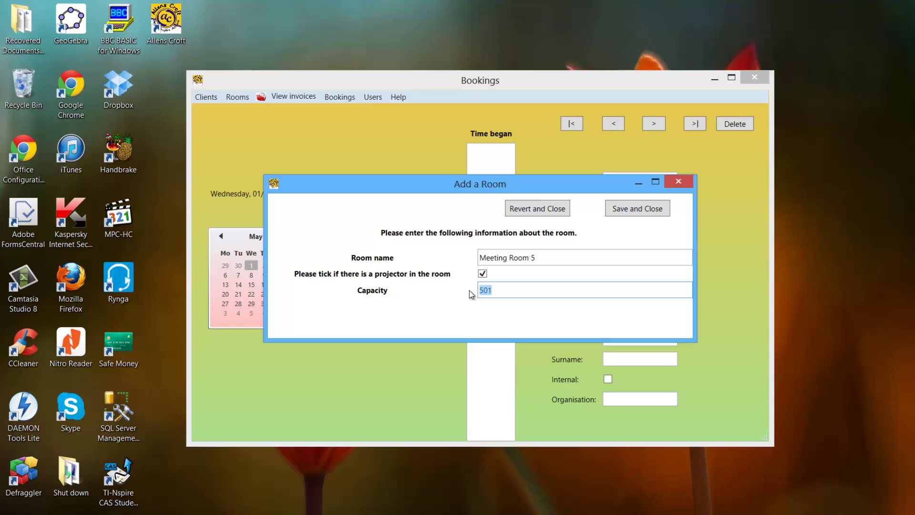
pyautogui.write('100')
# Discard the unsaved new room after cancelling once, then glance at the Edit and Delete Rooms window.
pyautogui.click(545, 214)
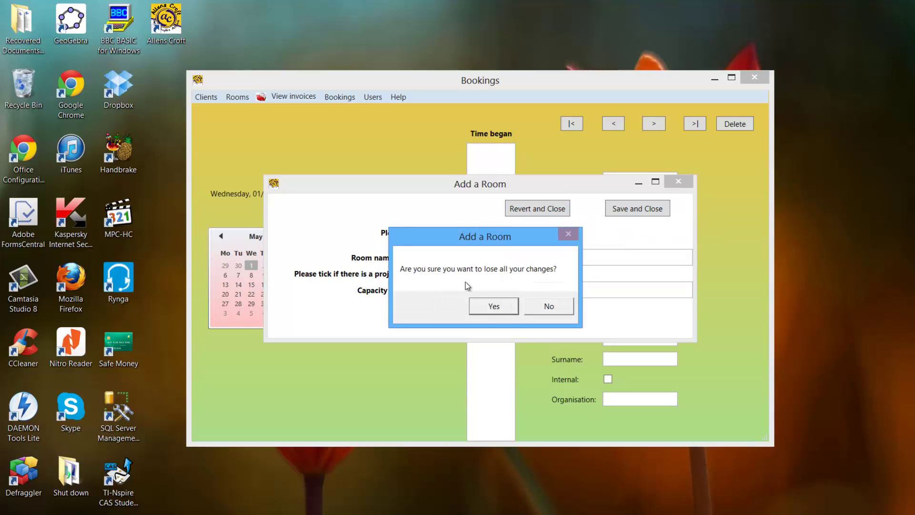
pyautogui.click(533, 307)
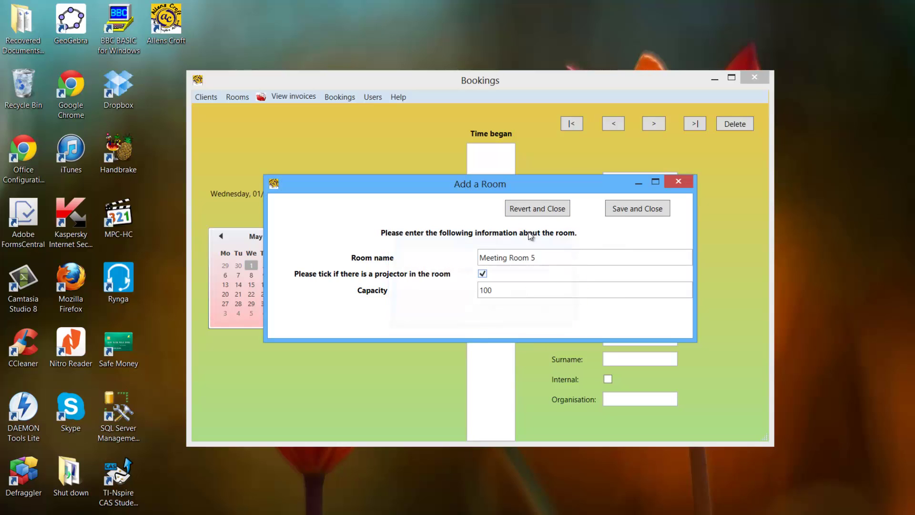
pyautogui.click(533, 210)
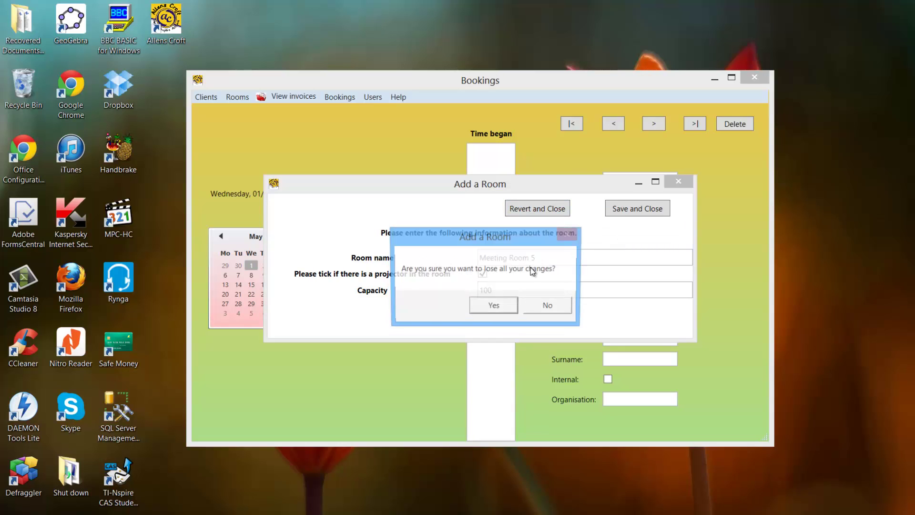
pyautogui.click(497, 307)
pyautogui.click(236, 96)
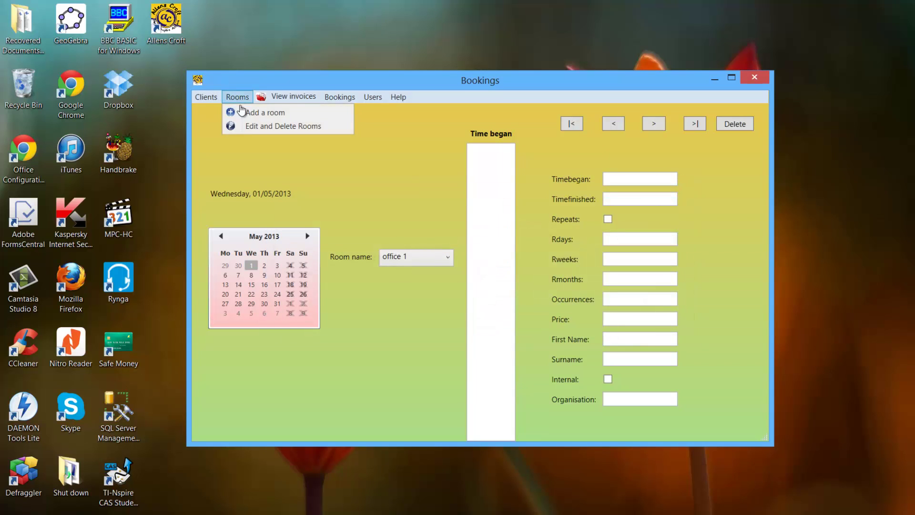
pyautogui.click(246, 124)
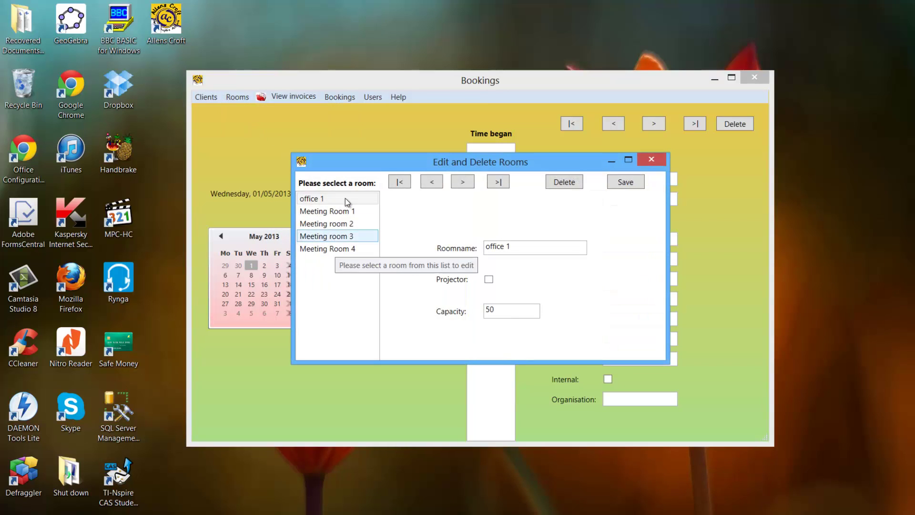
pyautogui.click(651, 159)
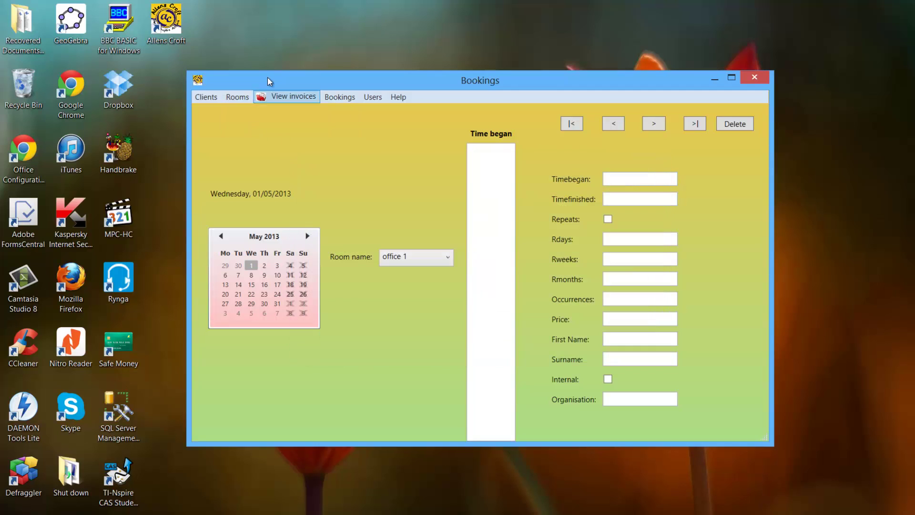
# Add Meeting Room 5 with a projector and capacity 100, and save it.
pyautogui.click(236, 97)
pyautogui.click(248, 111)
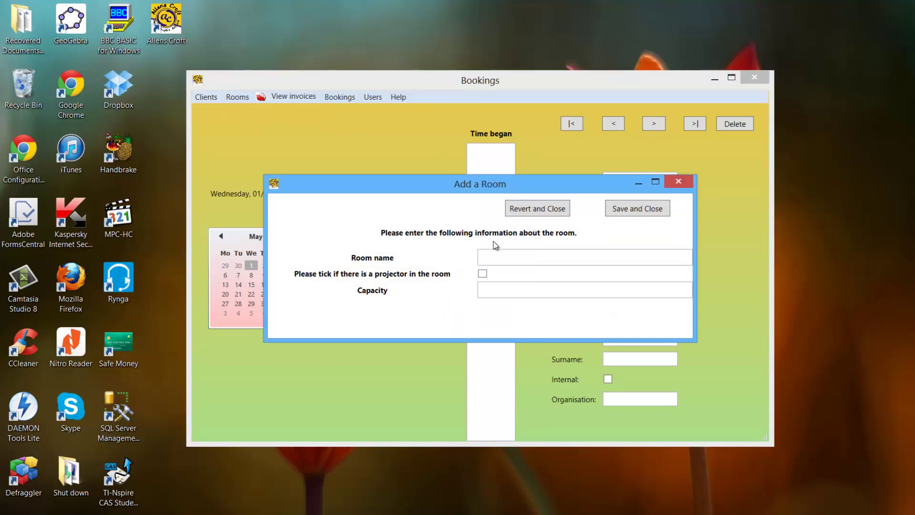
pyautogui.click(502, 253)
pyautogui.write('Meeting Room 5')
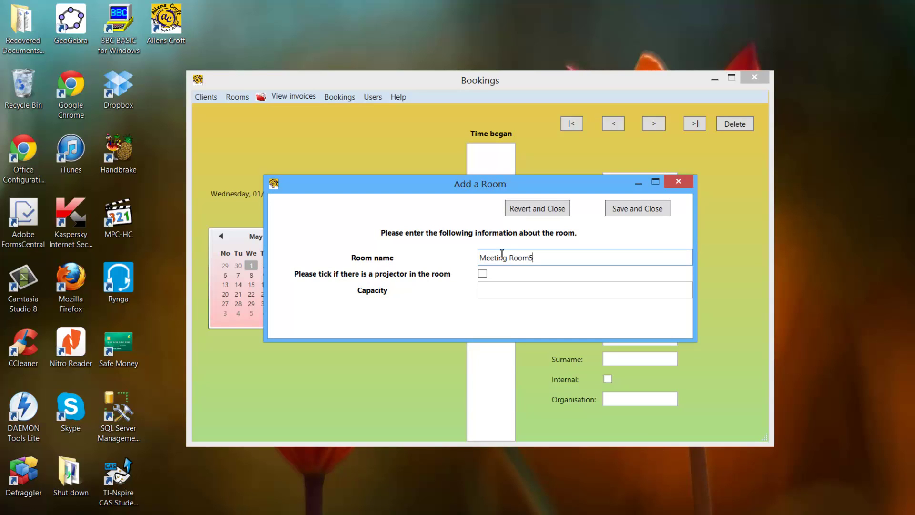
pyautogui.click(482, 274)
pyautogui.click(501, 293)
pyautogui.write('100')
pyautogui.click(625, 213)
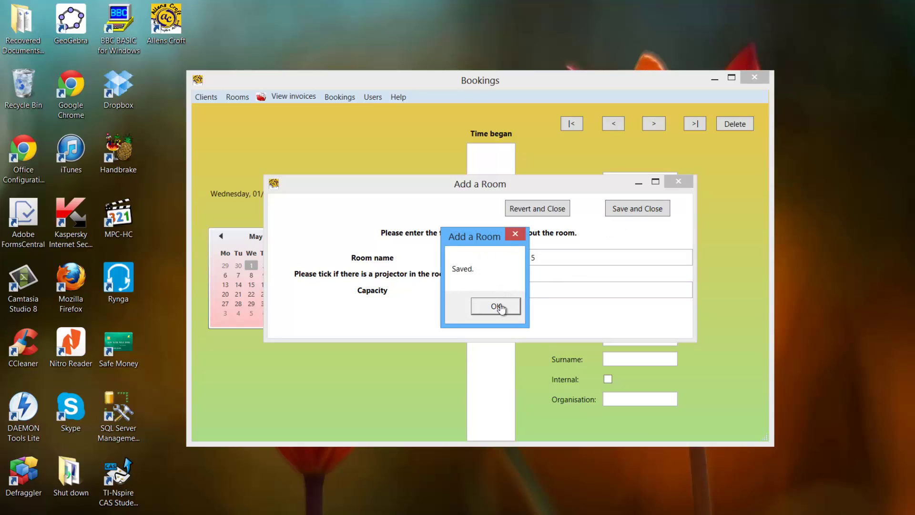
pyautogui.click(501, 306)
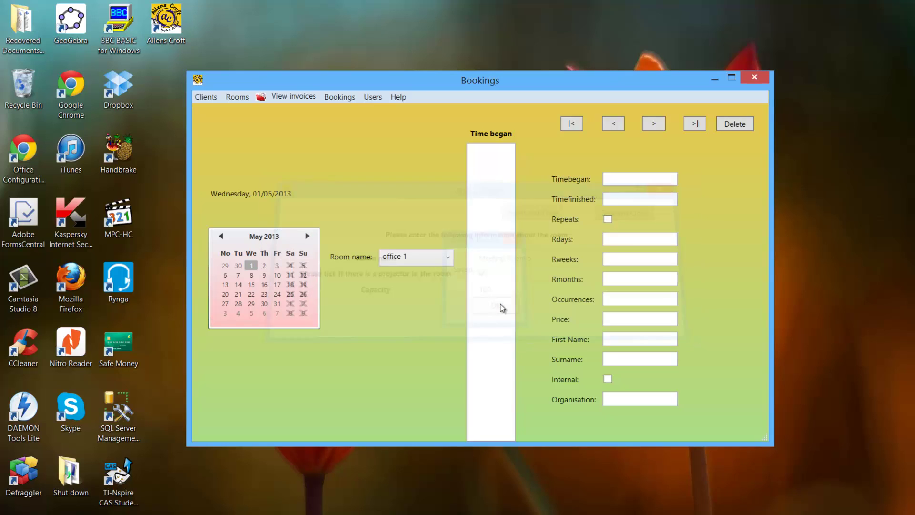
# Delete Meeting room 3 and Meeting Room 4 in the Edit and Delete Rooms window.
pyautogui.click(241, 98)
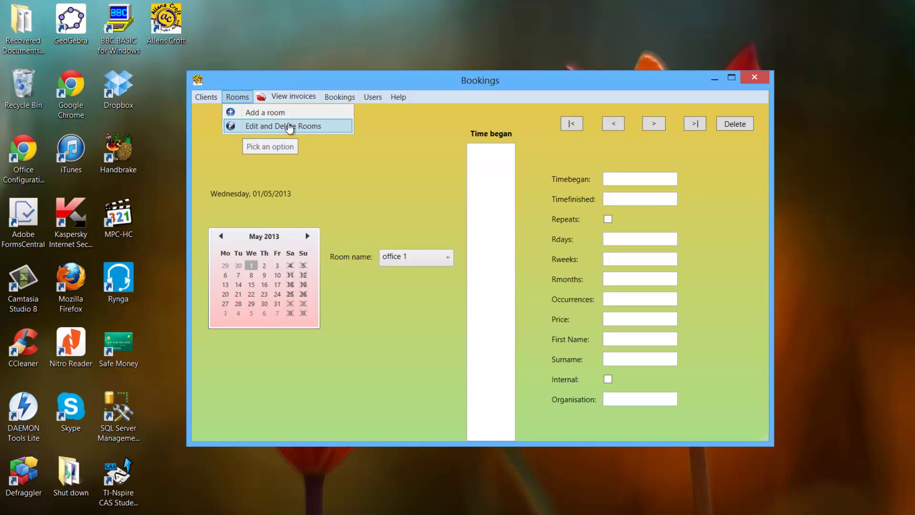
pyautogui.click(291, 126)
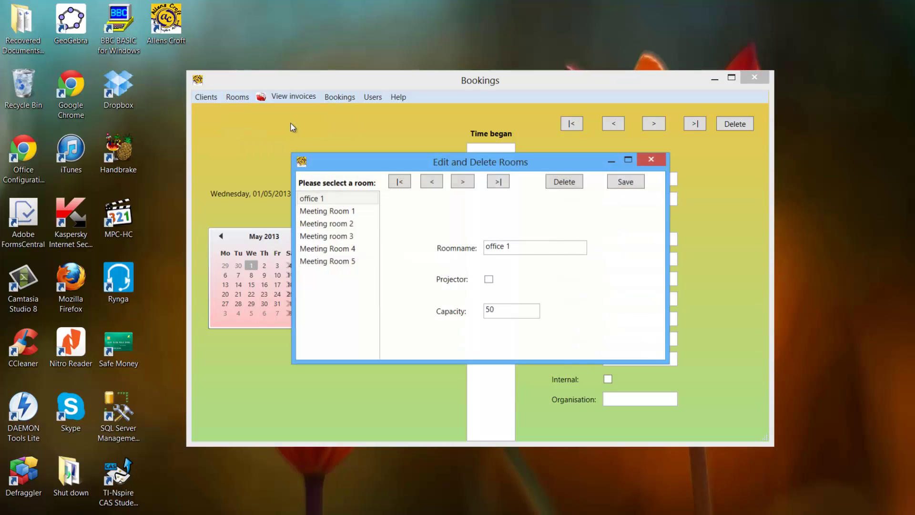
pyautogui.click(353, 265)
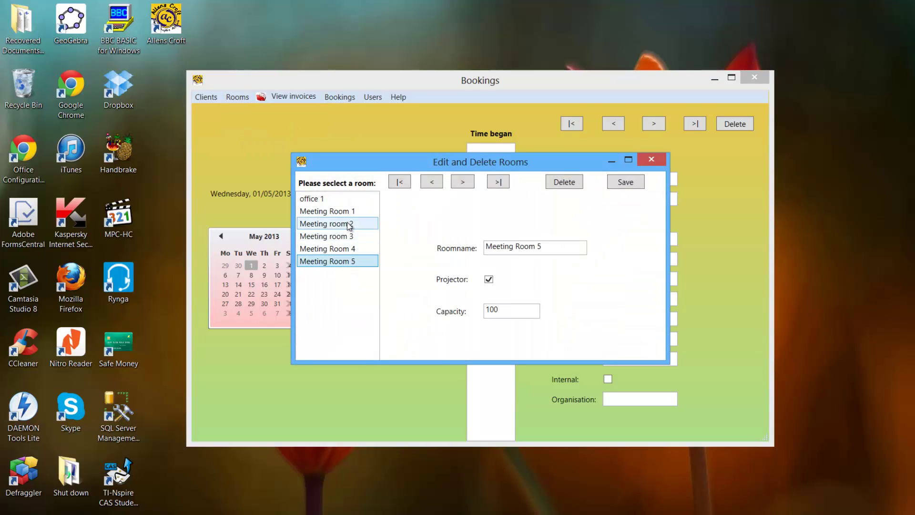
pyautogui.click(343, 234)
pyautogui.click(564, 183)
pyautogui.click(494, 307)
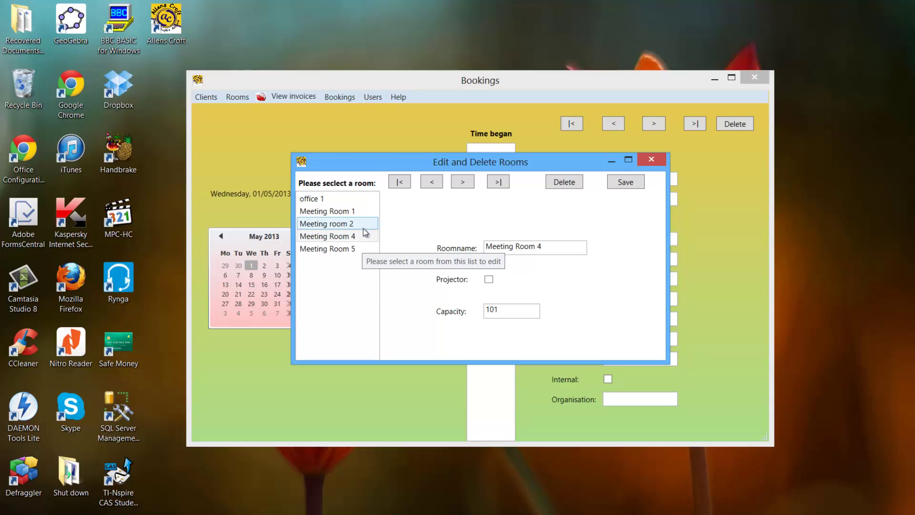
pyautogui.click(565, 181)
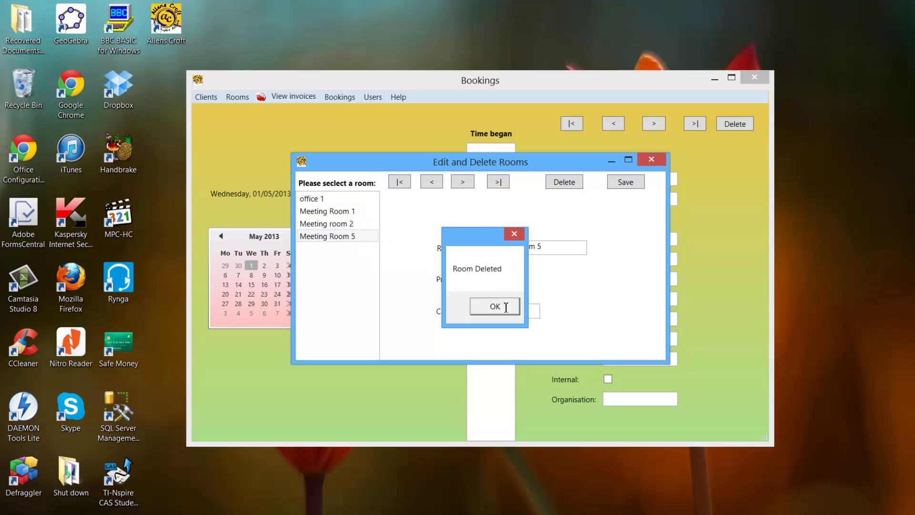
pyautogui.press('Return')
# Step through the remaining rooms to Meeting Room 5 and begin renaming it Meeting Room 3.
pyautogui.click(432, 182)
pyautogui.click(432, 182)
pyautogui.click(432, 182)
pyautogui.click(462, 182)
pyautogui.click(462, 182)
pyautogui.click(498, 182)
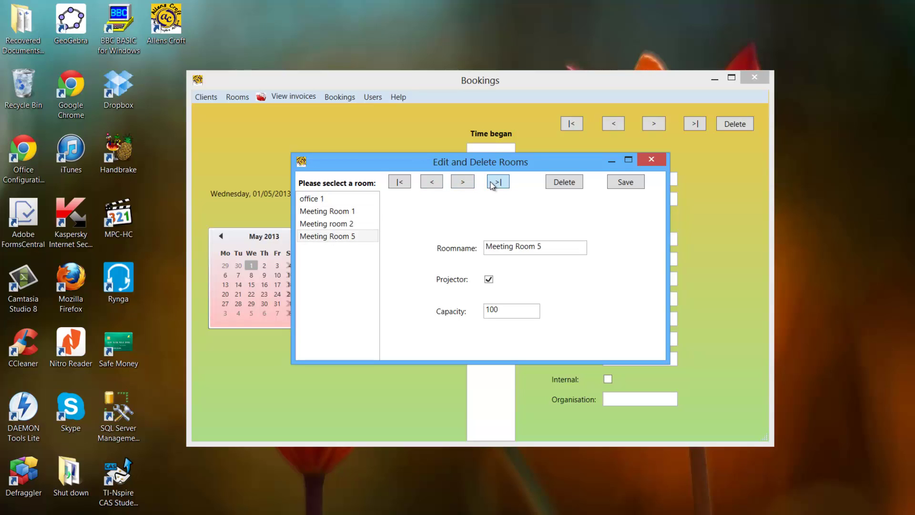
pyautogui.click(424, 185)
pyautogui.click(424, 184)
pyautogui.click(396, 184)
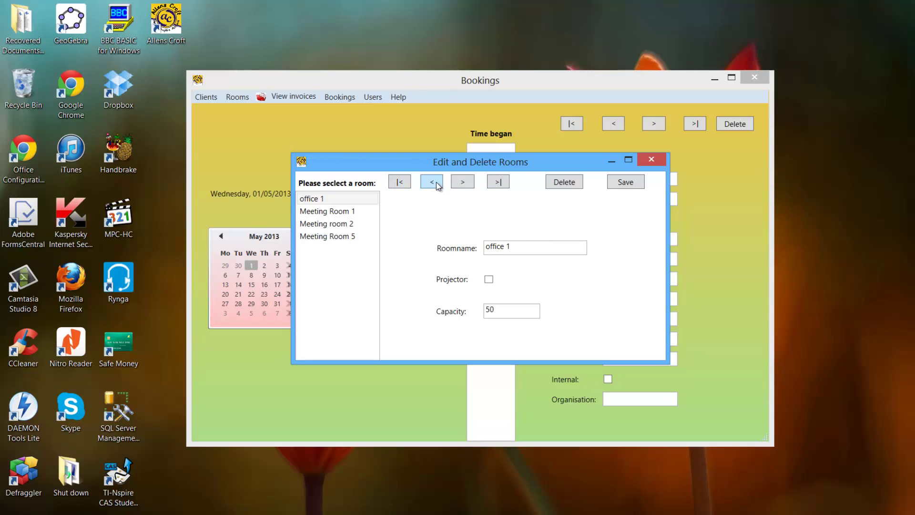
pyautogui.click(497, 182)
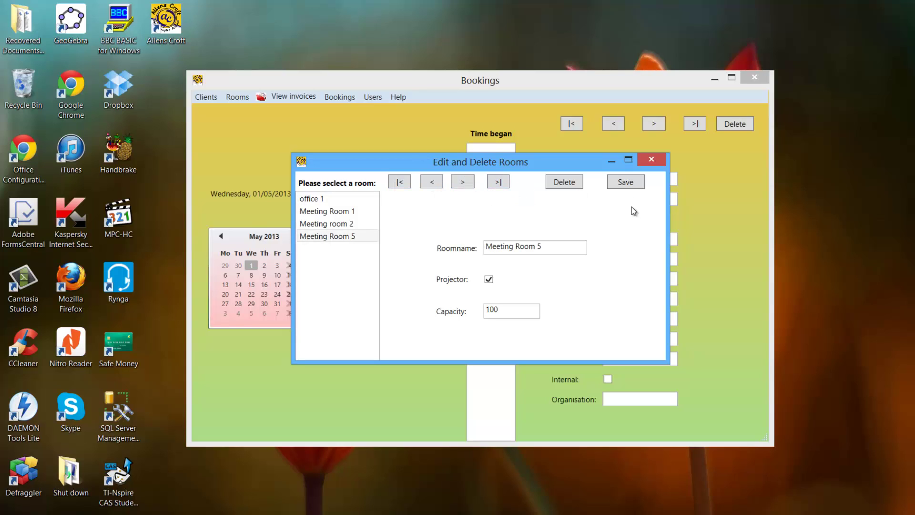
pyautogui.click(557, 252)
# Set Meeting Room 3's capacity to 101 with no projector and save it.
pyautogui.click(512, 309)
pyautogui.write('1')
pyautogui.click(489, 280)
pyautogui.click(617, 181)
pyautogui.click(498, 307)
# Recheck Meeting Room 3's saved details in the room list, then close Allens Croft.
pyautogui.click(654, 162)
pyautogui.click(237, 96)
pyautogui.click(247, 128)
pyautogui.click(338, 237)
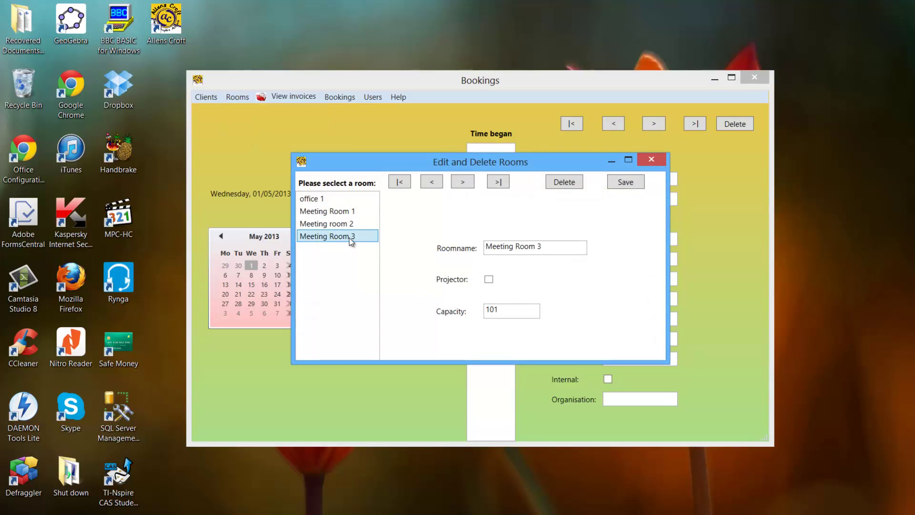
pyautogui.click(656, 160)
pyautogui.click(754, 77)
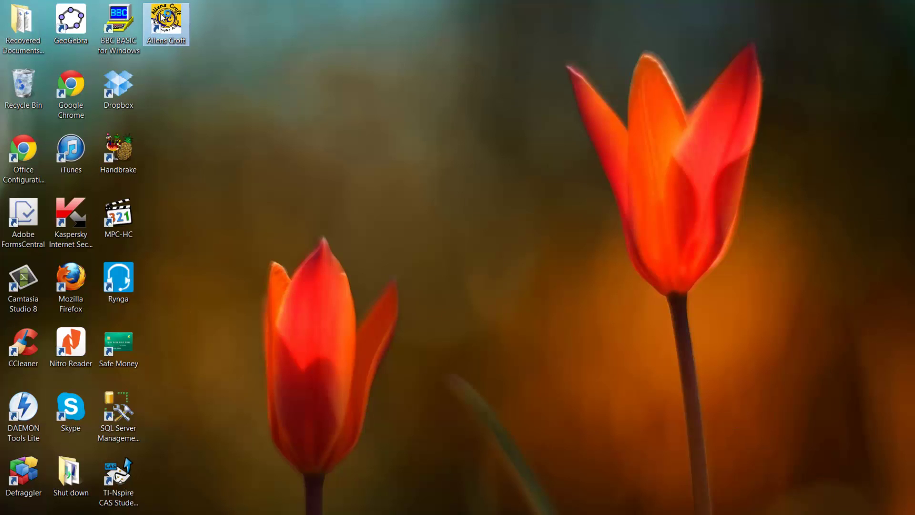
# Relaunch Allens Croft, confirm Meeting Room 3 kept capacity 101, and check the bookable room list.
pyautogui.doubleClick(164, 17)
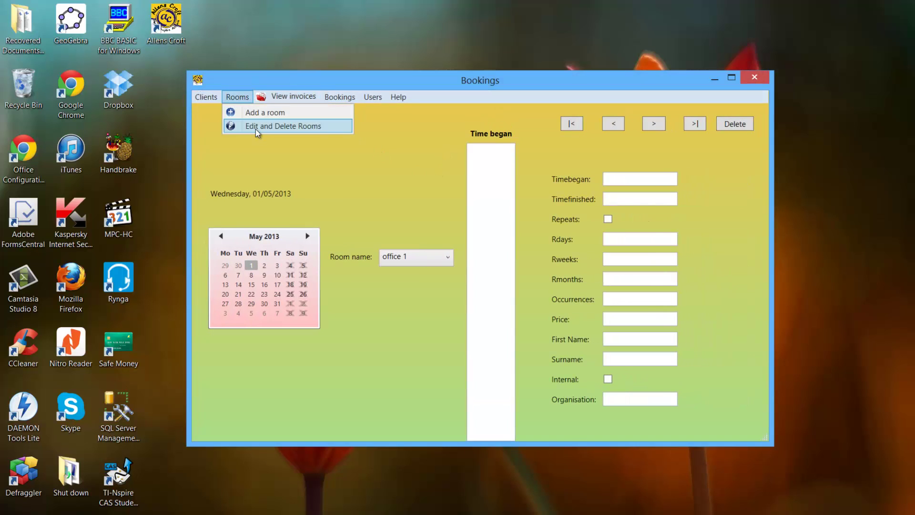
pyautogui.click(337, 236)
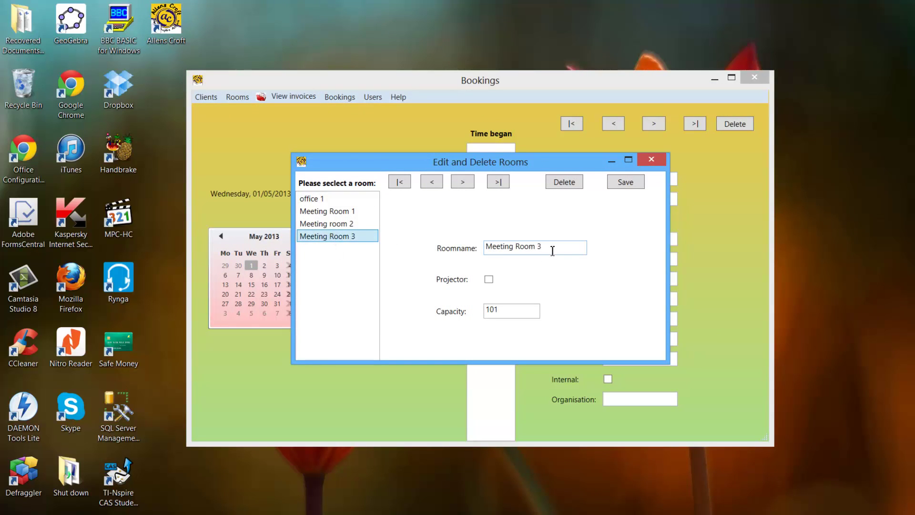
pyautogui.click(648, 161)
pyautogui.click(432, 258)
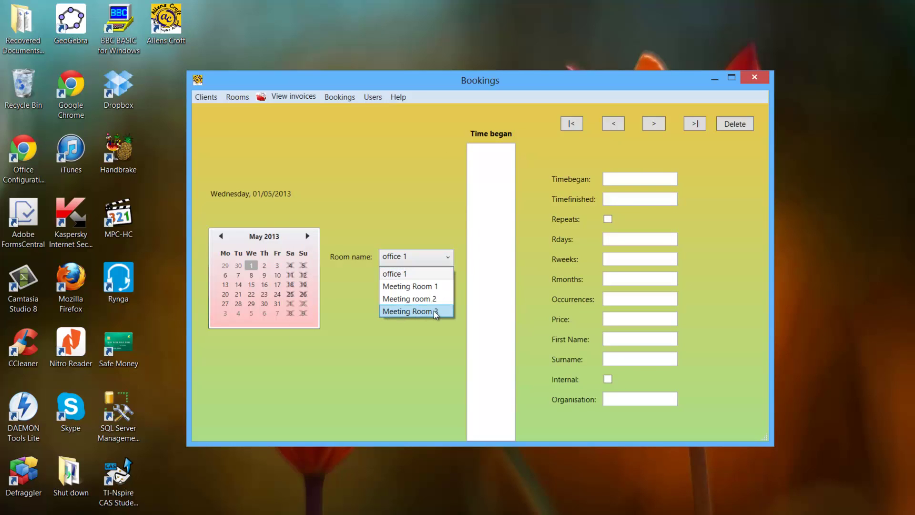
pyautogui.click(343, 325)
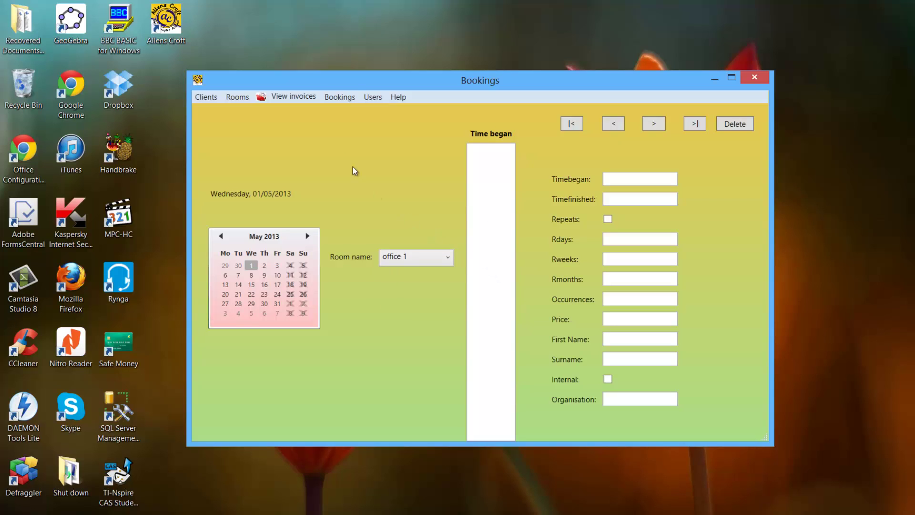
# Select 22 May 2013 on the calendar and open an Add New Booking form for it.
pyautogui.click(342, 97)
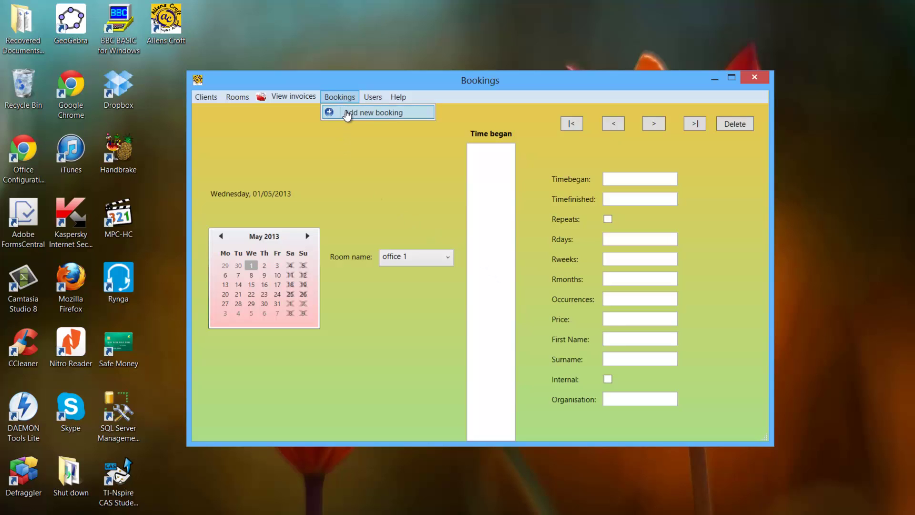
pyautogui.click(384, 115)
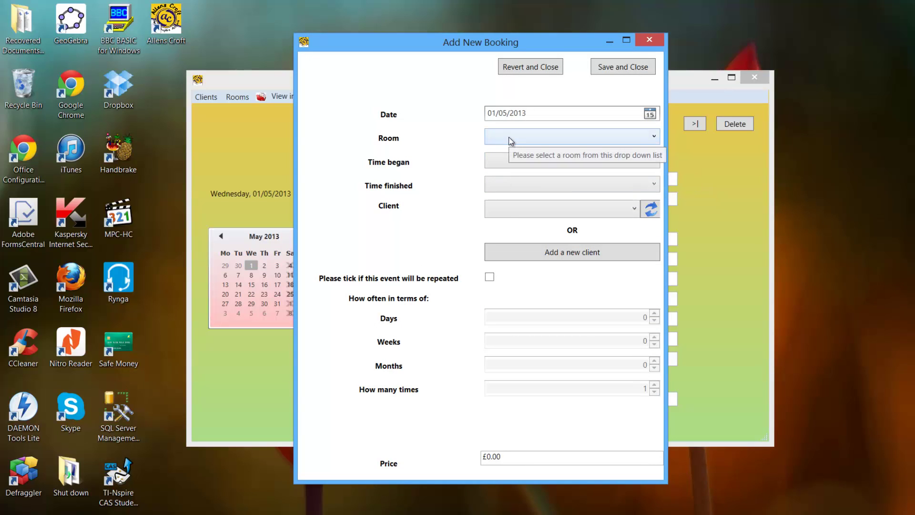
pyautogui.moveTo(434, 49); pyautogui.dragTo(541, 66)
pyautogui.click(752, 60)
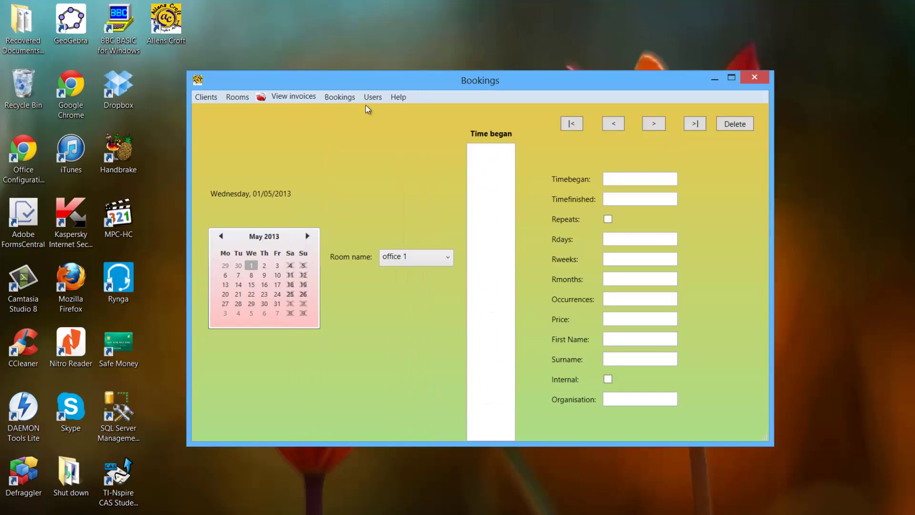
pyautogui.click(251, 294)
pyautogui.click(341, 97)
pyautogui.click(341, 97)
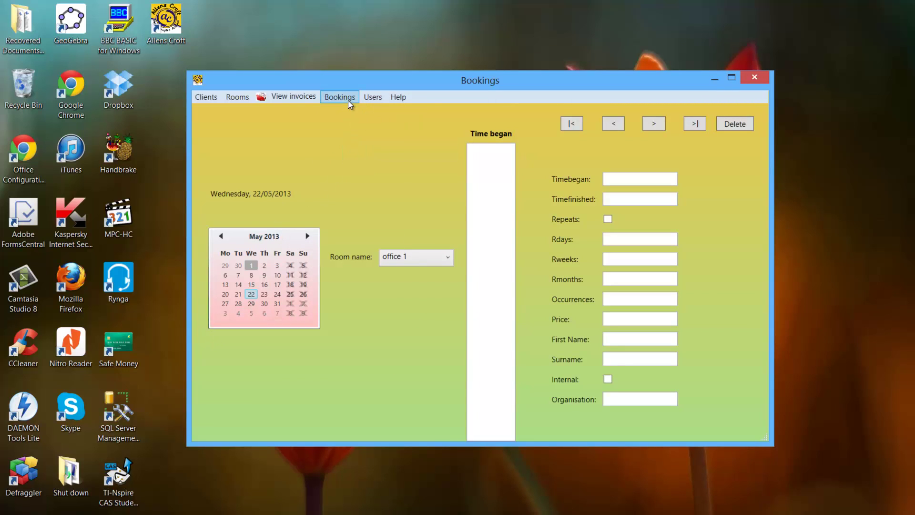
pyautogui.click(349, 100)
pyautogui.click(362, 112)
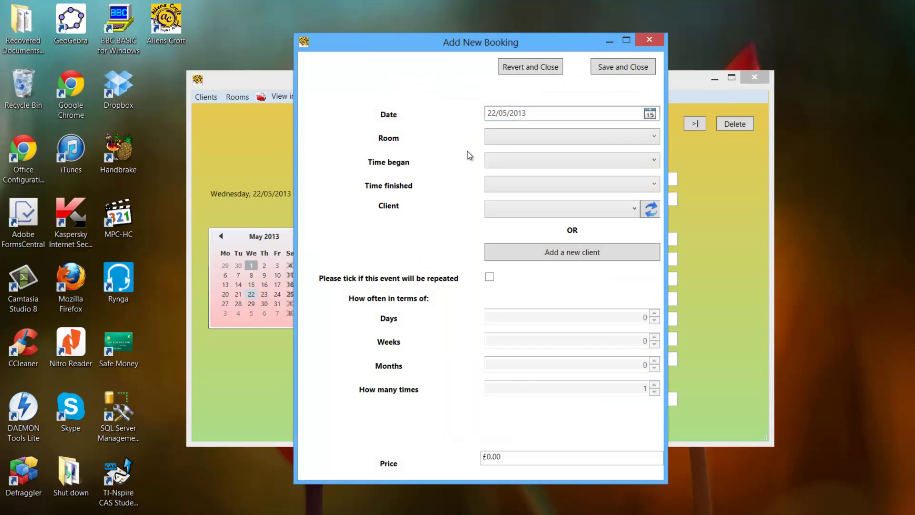
# Choose Meeting Room 3 with a 9.00 start time for the booking.
pyautogui.click(496, 136)
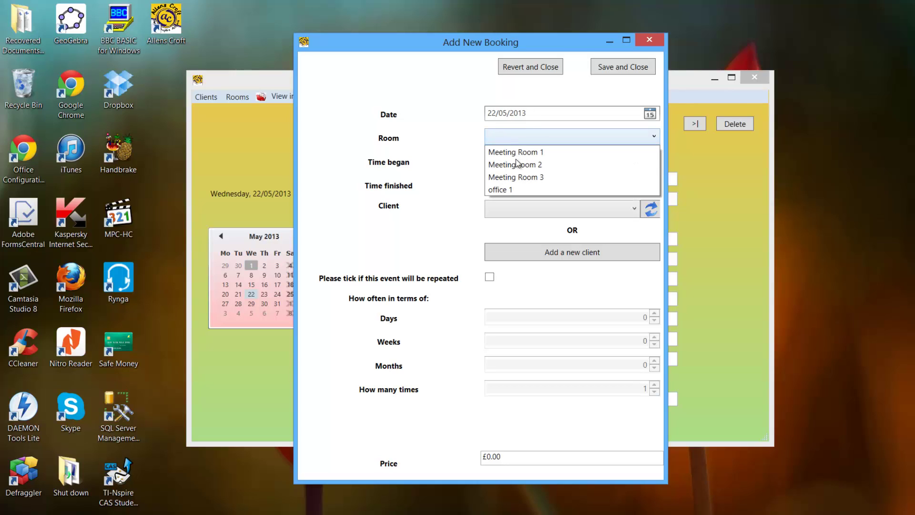
pyautogui.click(516, 175)
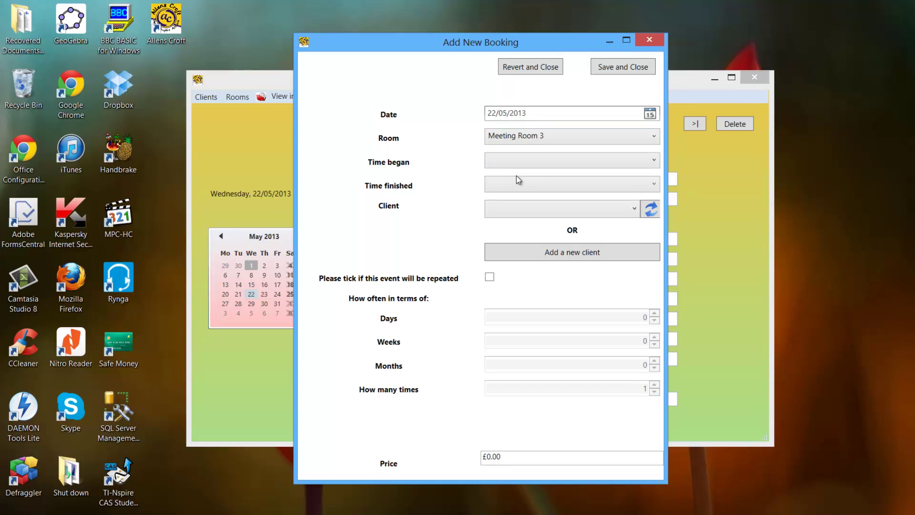
pyautogui.click(513, 156)
pyautogui.scroll(1, 512, 184)
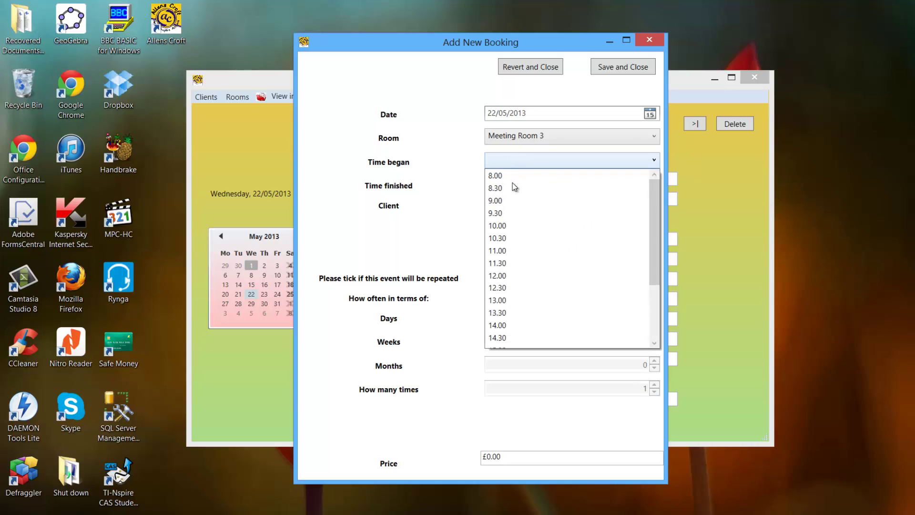
pyautogui.click(511, 201)
# Set the finish time to 12.30 after dismissing errors for 8.00 and 9.00.
pyautogui.click(513, 193)
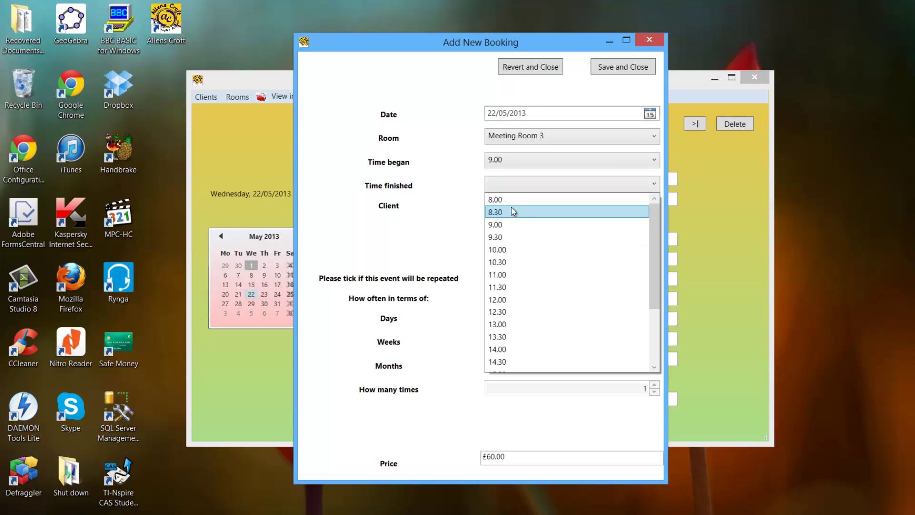
pyautogui.click(507, 196)
pyautogui.click(547, 307)
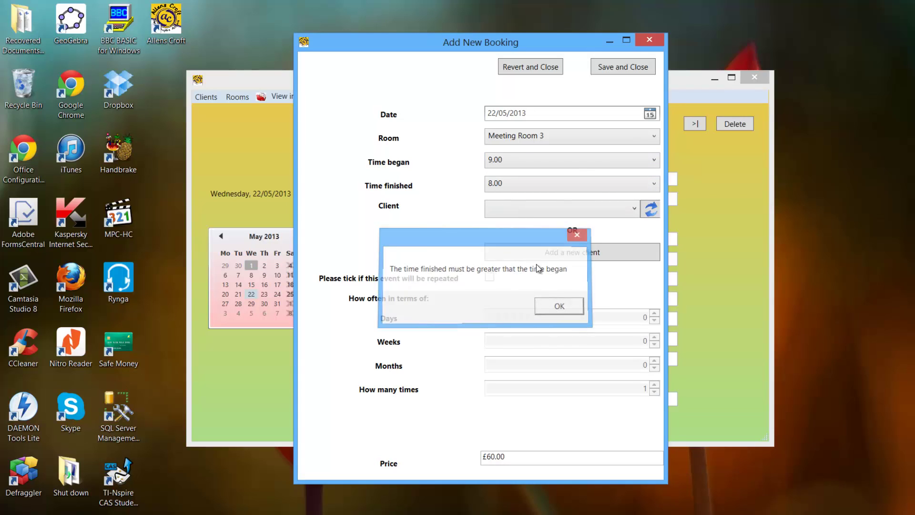
pyautogui.click(522, 183)
pyautogui.click(505, 223)
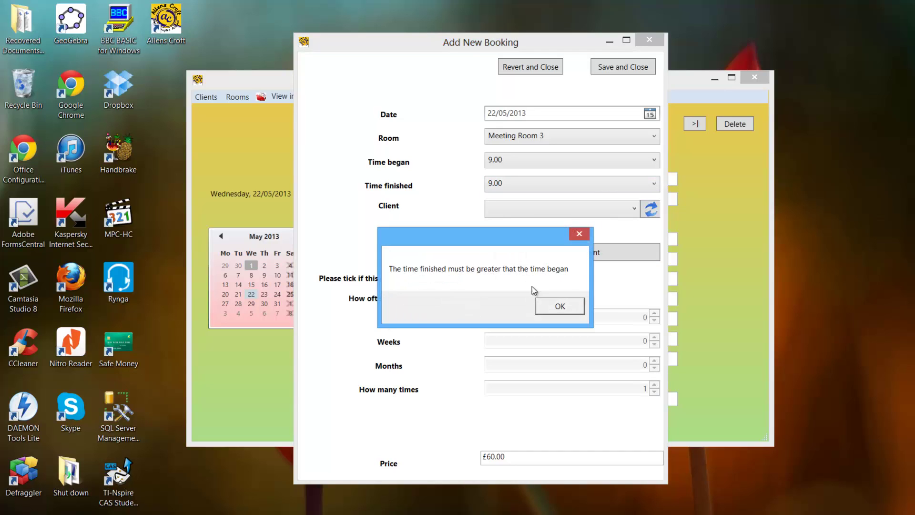
pyautogui.click(546, 306)
pyautogui.click(514, 181)
pyautogui.click(511, 285)
pyautogui.click(520, 208)
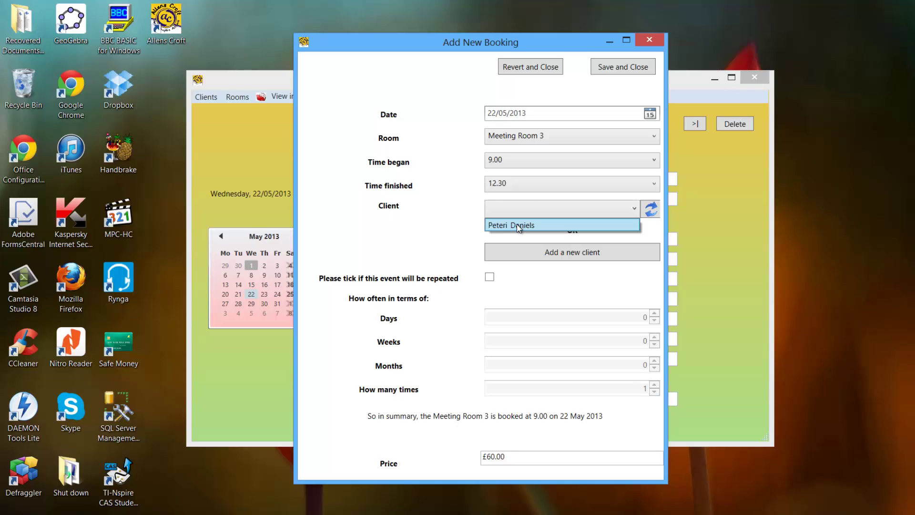
# Assign the existing client, try the repeat spinners, and leave the booking non-repeating.
pyautogui.click(516, 223)
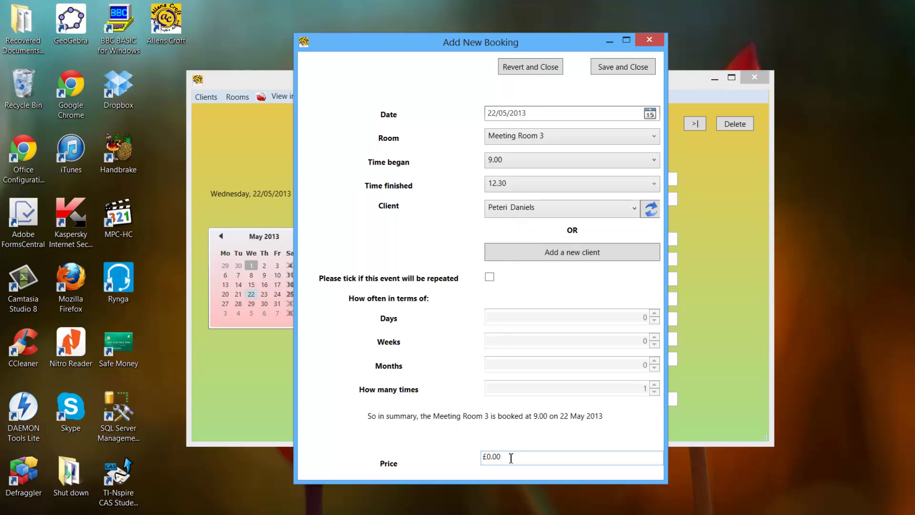
pyautogui.moveTo(513, 457); pyautogui.dragTo(487, 456)
pyautogui.click(489, 277)
pyautogui.click(654, 313)
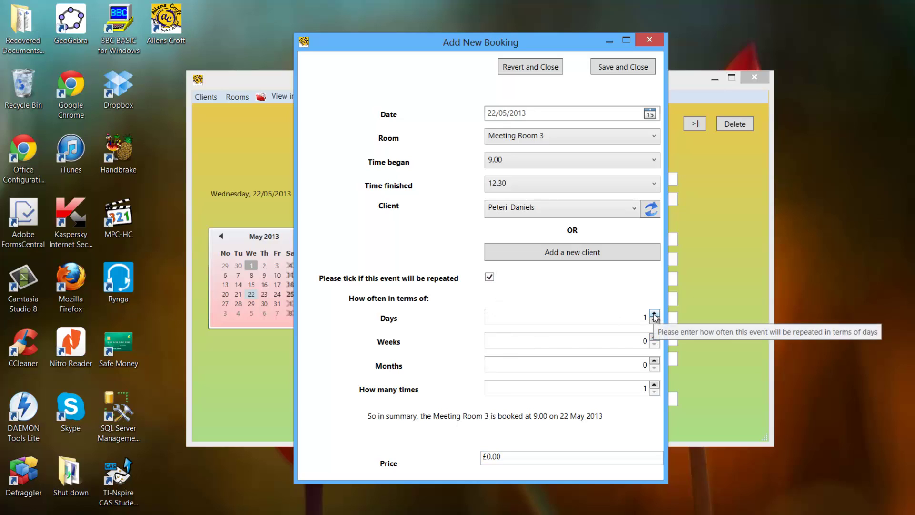
pyautogui.click(654, 313)
pyautogui.click(655, 313)
pyautogui.click(654, 337)
pyautogui.click(654, 337)
pyautogui.click(654, 360)
pyautogui.click(655, 385)
pyautogui.click(654, 385)
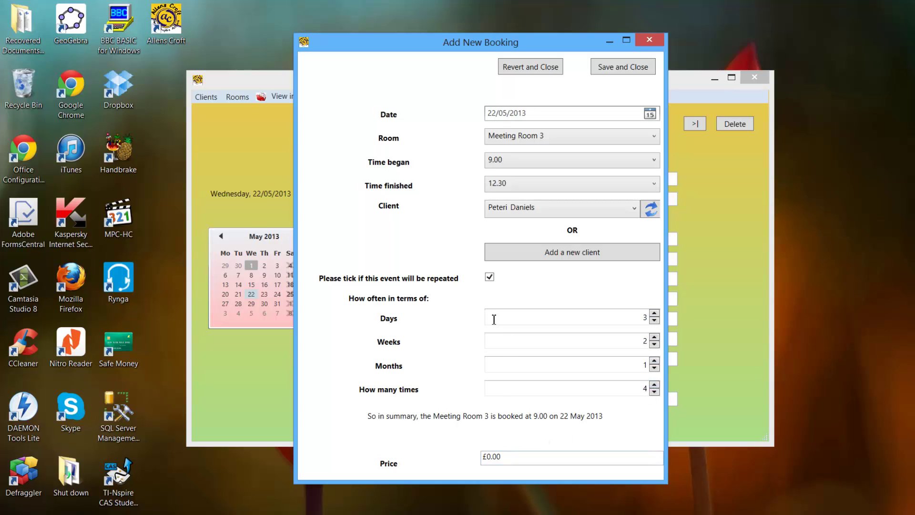
pyautogui.click(494, 278)
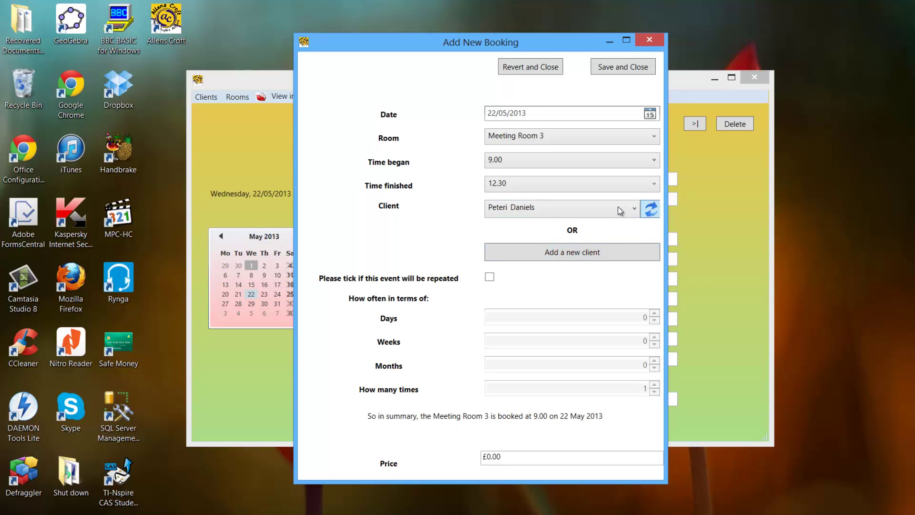
# Enter the new client's first name, surname and organisation ABC, trying out the touch keyboard.
pyautogui.click(576, 248)
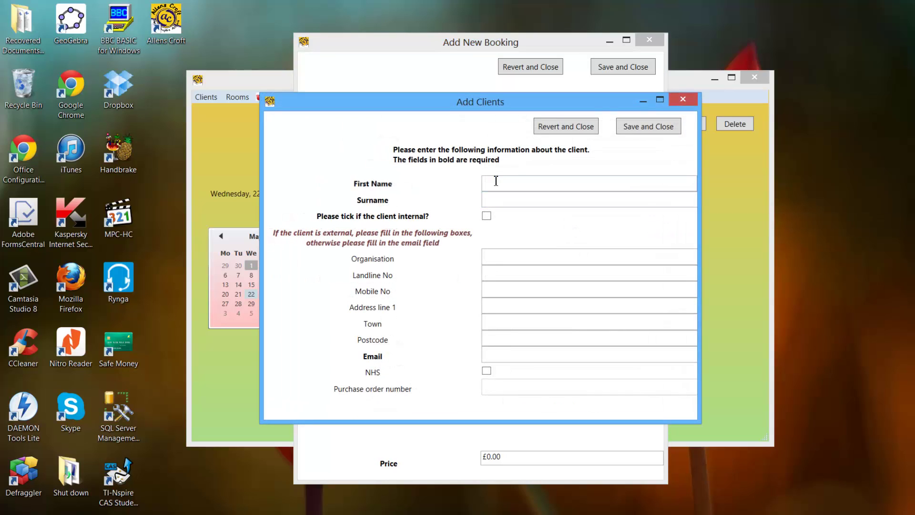
pyautogui.write('Mae')
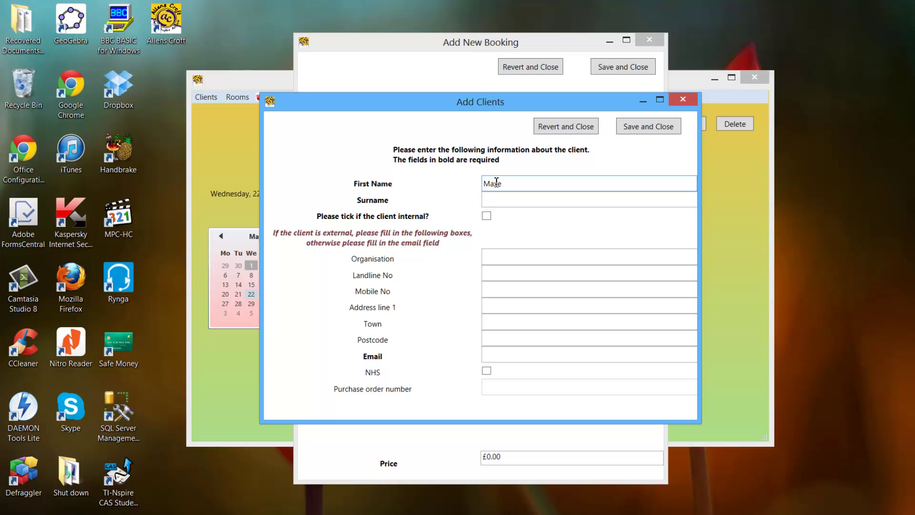
pyautogui.press('Tab')
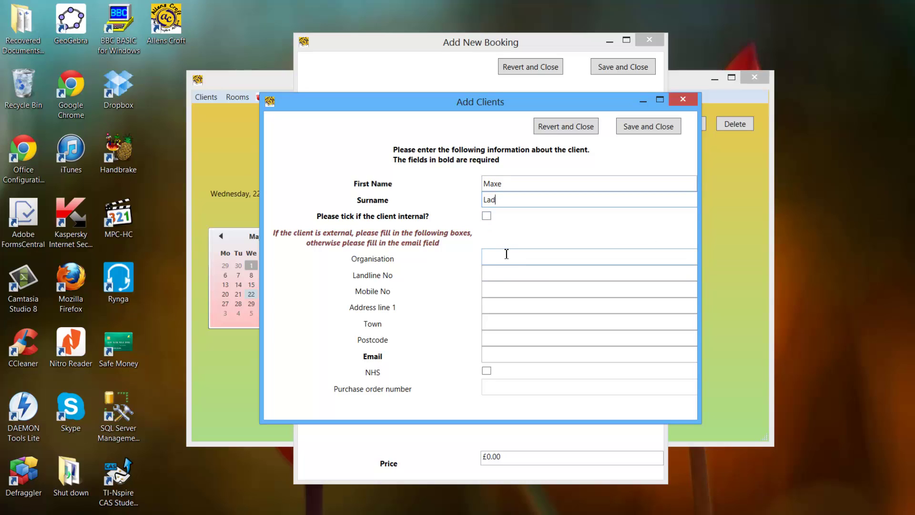
pyautogui.click(506, 257)
pyautogui.write('ABC')
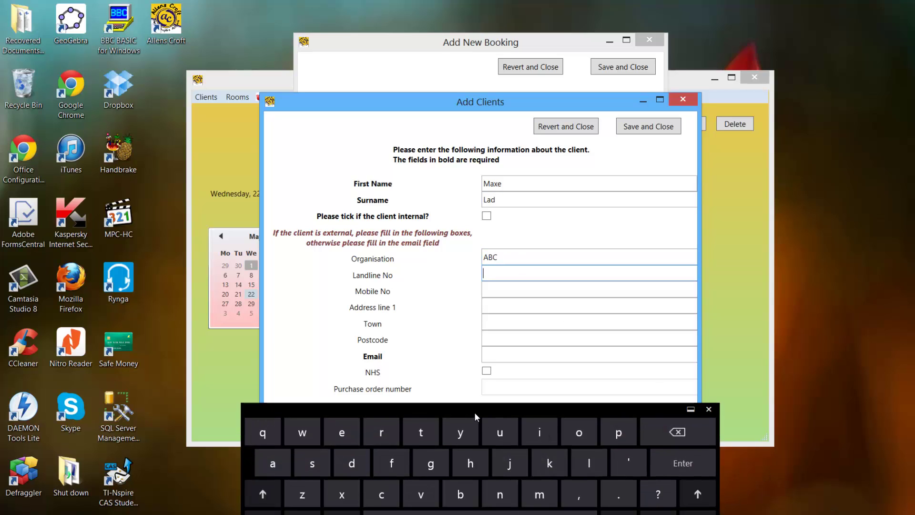
pyautogui.moveTo(476, 412); pyautogui.dragTo(502, 304)
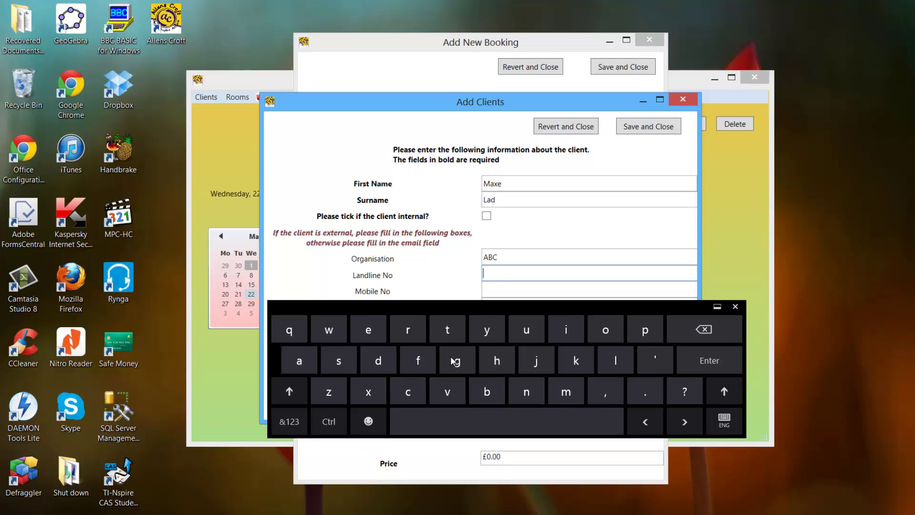
pyautogui.click(289, 421)
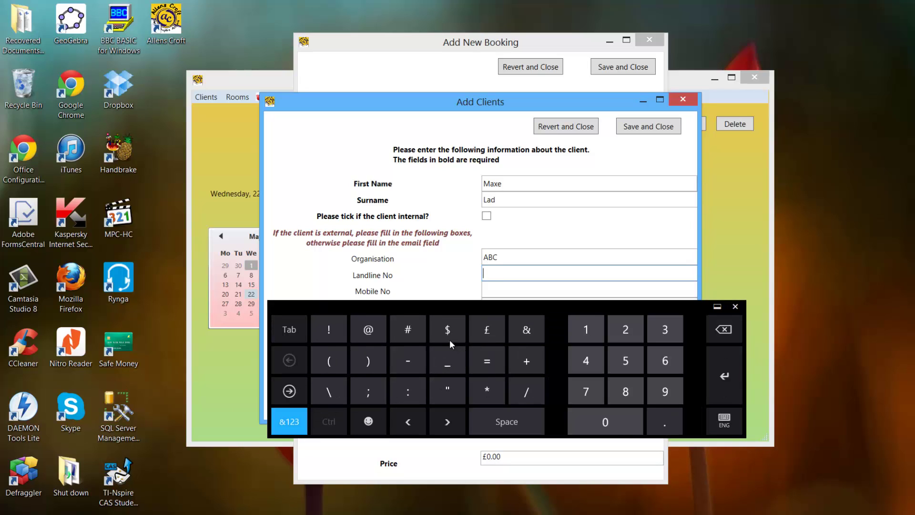
pyautogui.click(373, 421)
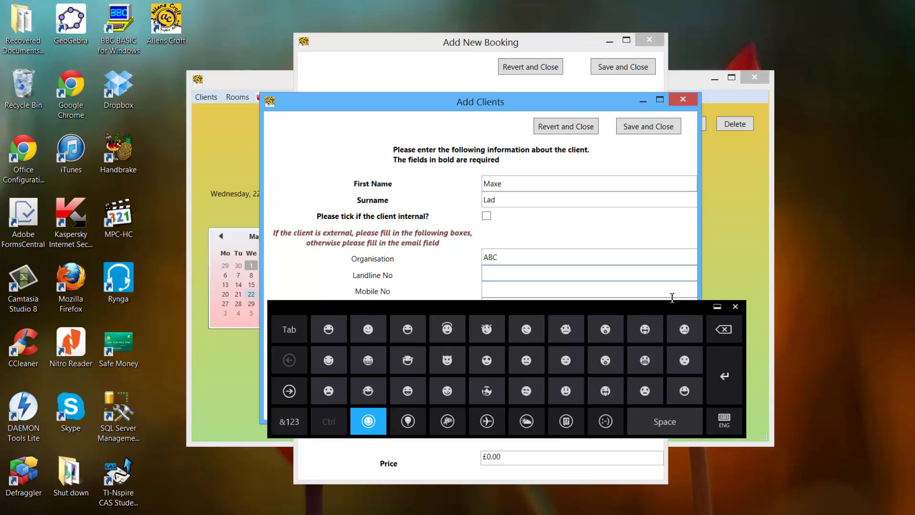
# Enter the client's landline and mobile phone numbers.
pyautogui.click(735, 306)
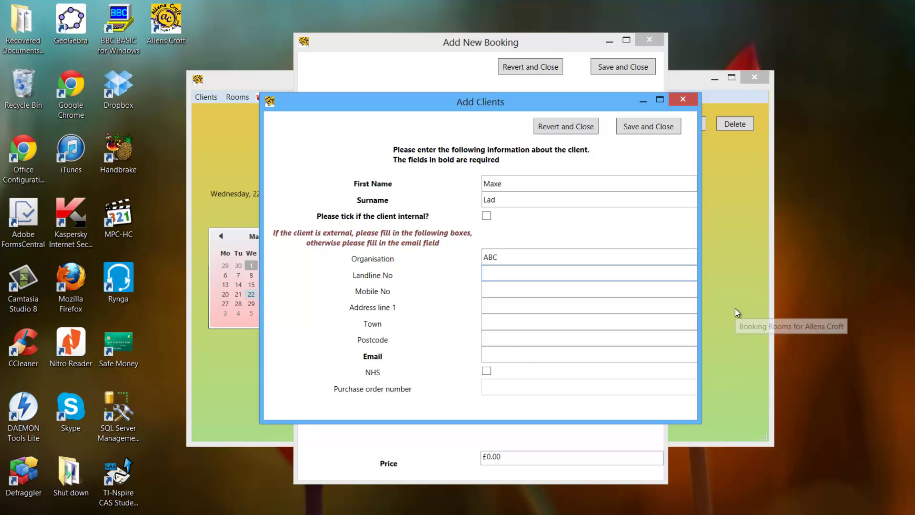
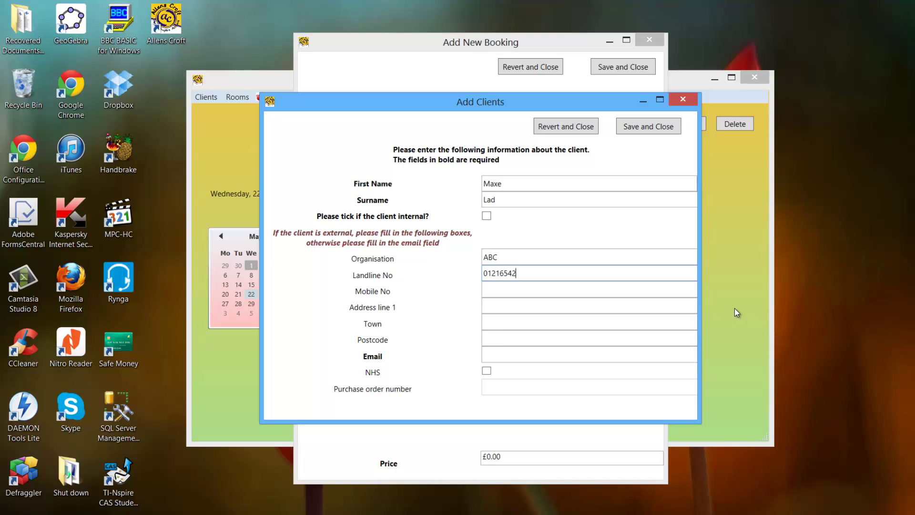
pyautogui.click(505, 286)
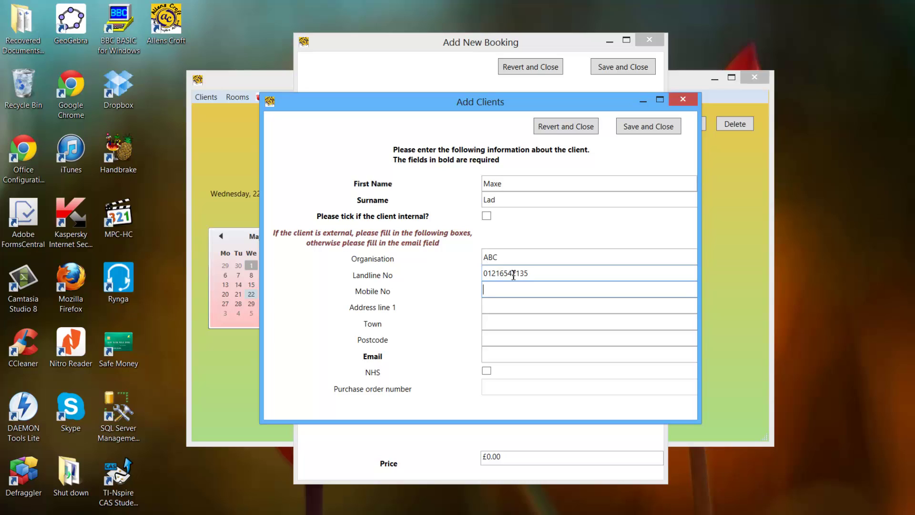
# Fill in the client's street address, town and postcode, correcting a postcode typo.
pyautogui.click(506, 303)
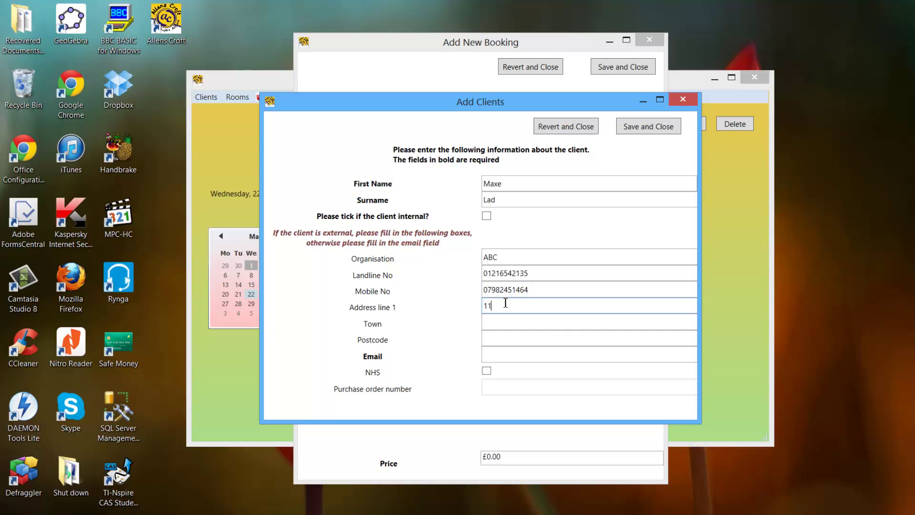
pyautogui.press('Tab')
pyautogui.press('Tab')
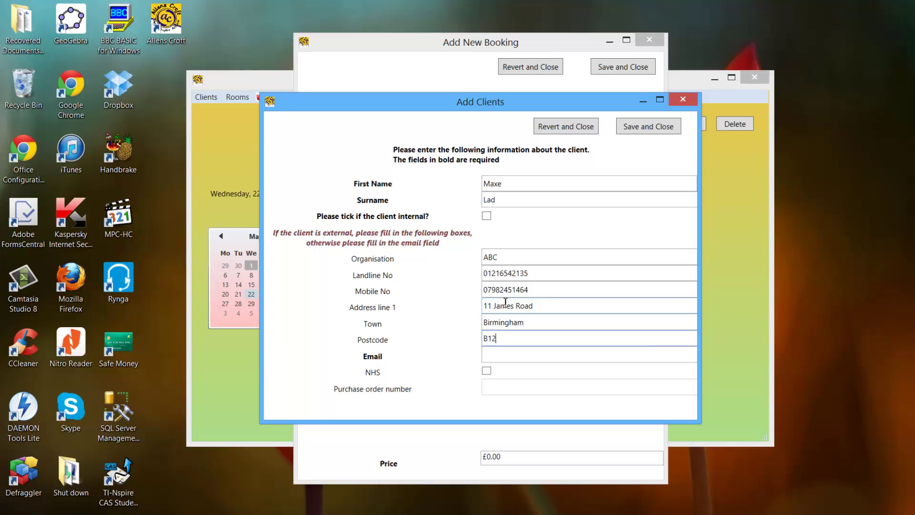
# Enter the client's e-mail, tick NHS, add the purchase order number and save the client.
pyautogui.click(504, 355)
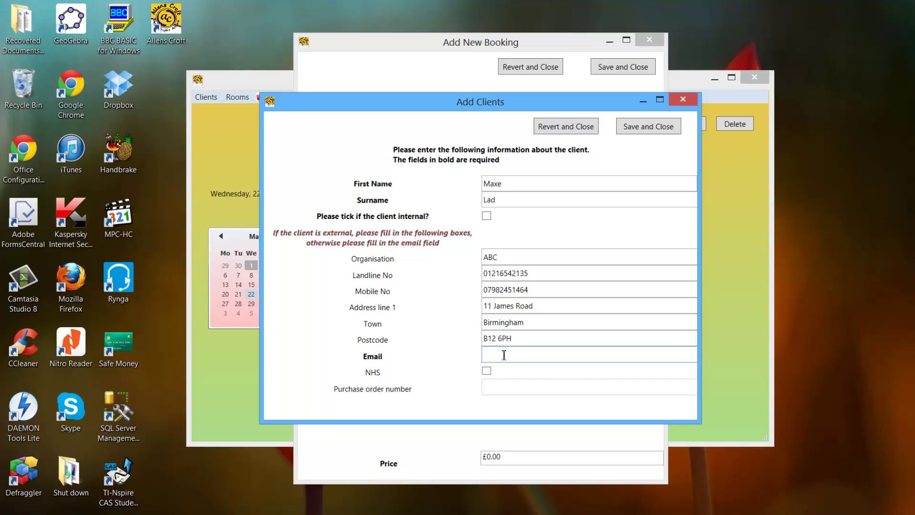
pyautogui.write('Max@')
pyautogui.press('Home')
pyautogui.press('Delete')
pyautogui.write('max.com')
pyautogui.click(491, 371)
pyautogui.click(499, 384)
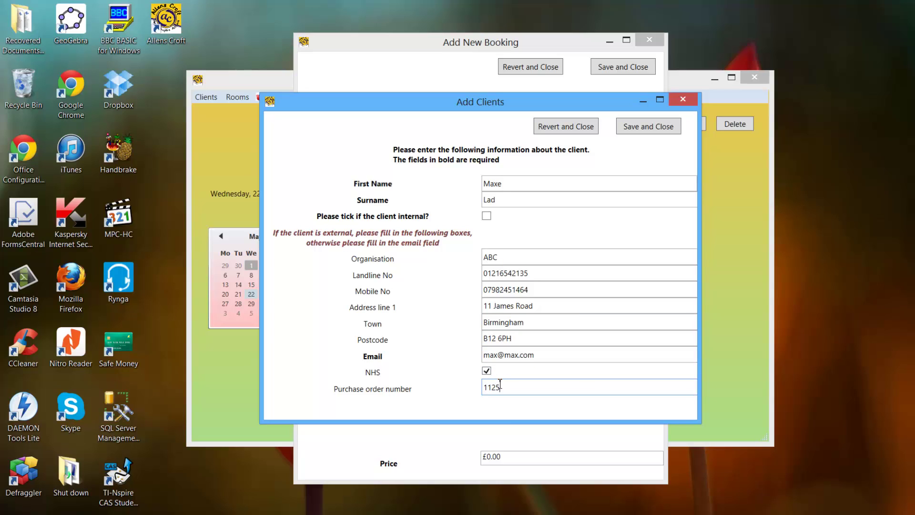
pyautogui.click(644, 137)
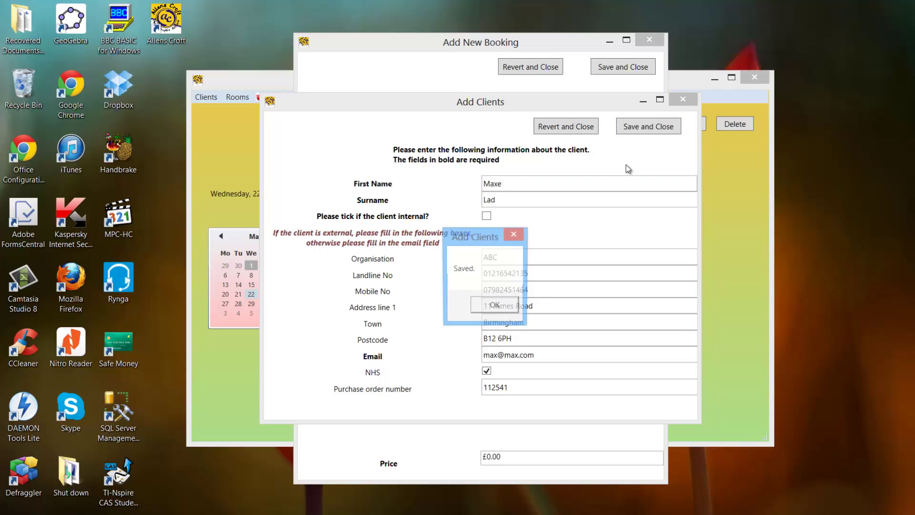
pyautogui.click(496, 307)
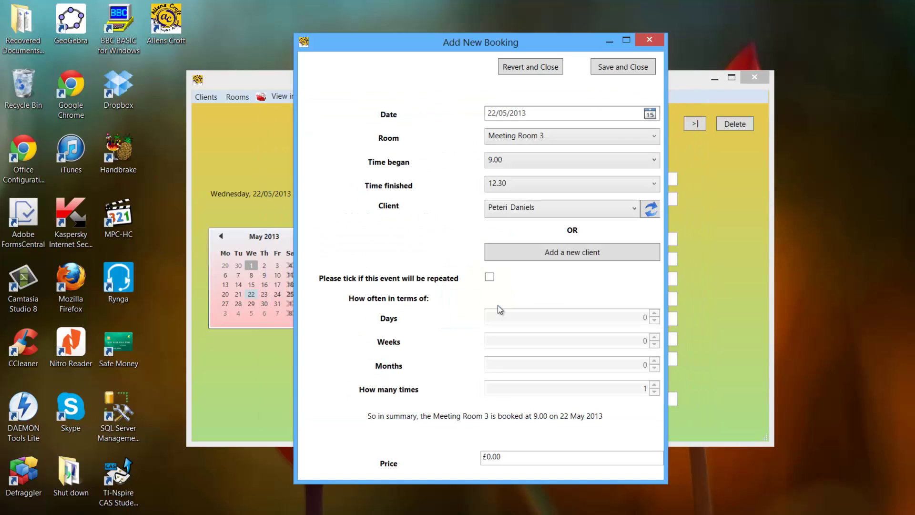
pyautogui.click(651, 211)
pyautogui.click(598, 208)
pyautogui.click(577, 227)
pyautogui.moveTo(480, 456); pyautogui.dragTo(516, 454)
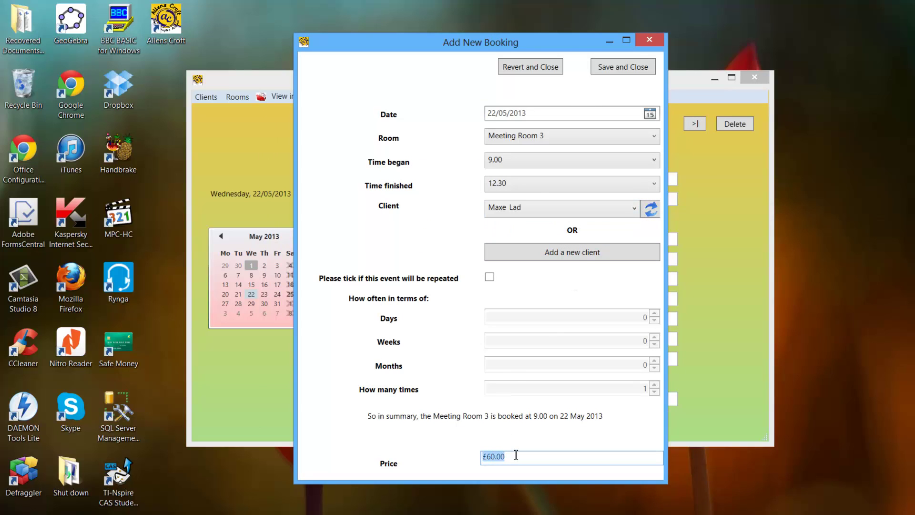
pyautogui.click(490, 277)
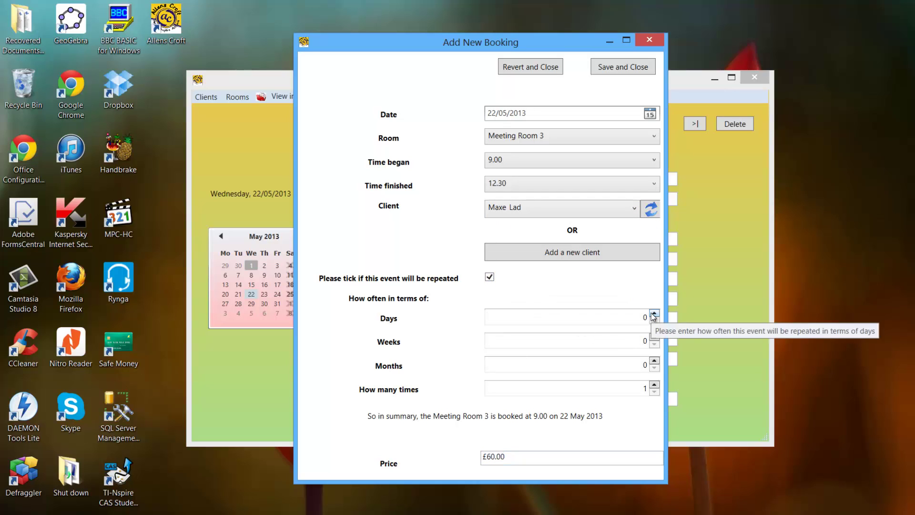
pyautogui.click(654, 314)
pyautogui.click(653, 384)
pyautogui.click(654, 384)
pyautogui.click(654, 384)
pyautogui.click(655, 384)
pyautogui.click(654, 384)
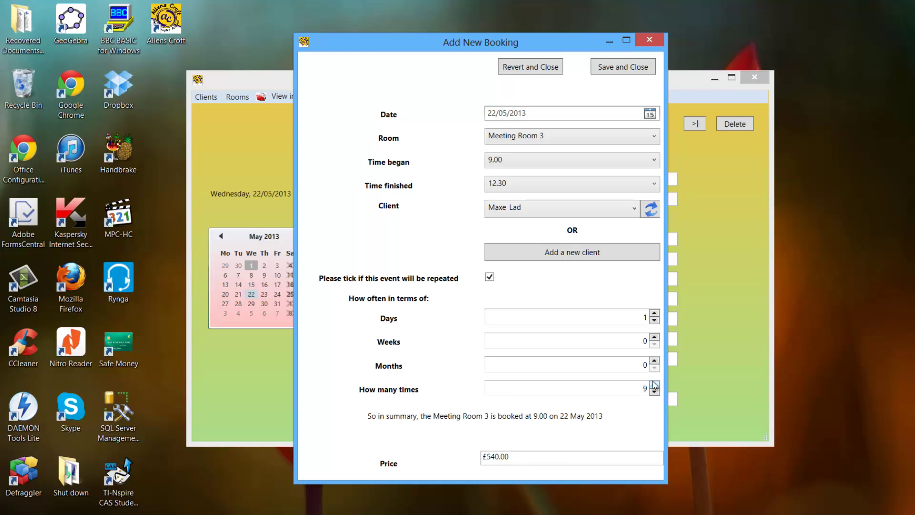
pyautogui.click(654, 391)
pyautogui.click(654, 392)
pyautogui.click(654, 391)
pyautogui.click(654, 391)
pyautogui.click(490, 278)
pyautogui.click(489, 279)
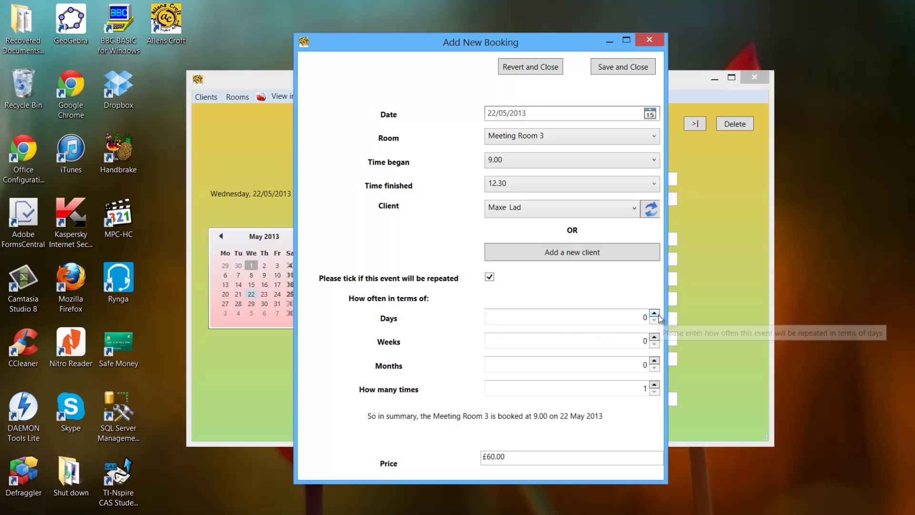
pyautogui.click(488, 280)
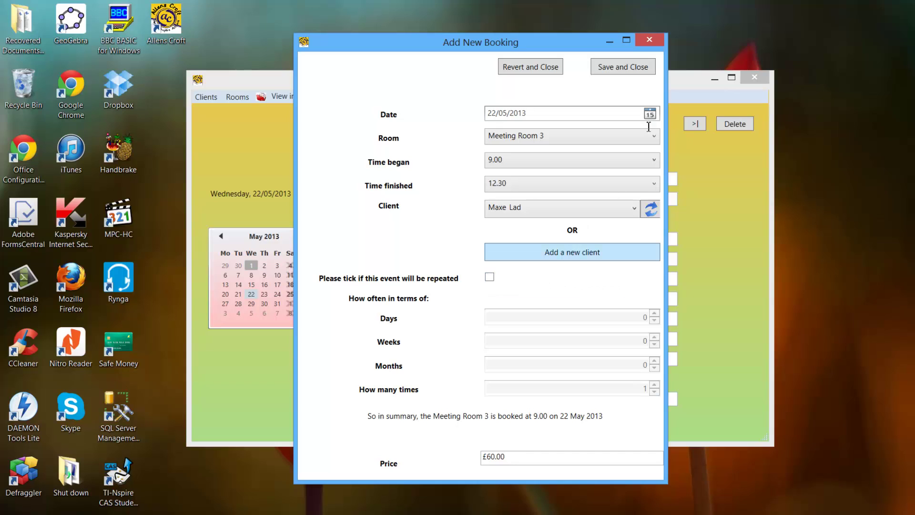
pyautogui.click(614, 71)
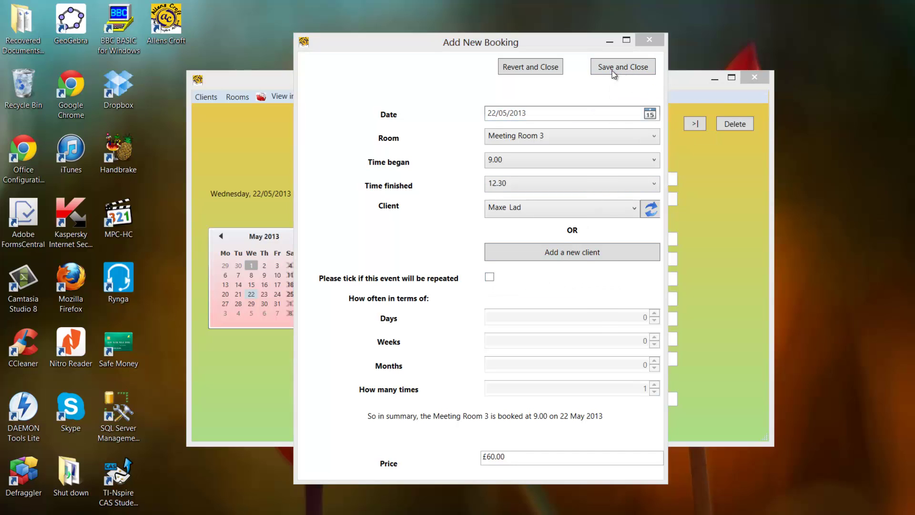
# Enter the login username and password, using the on-screen keyboard for symbols.
pyautogui.click(452, 247)
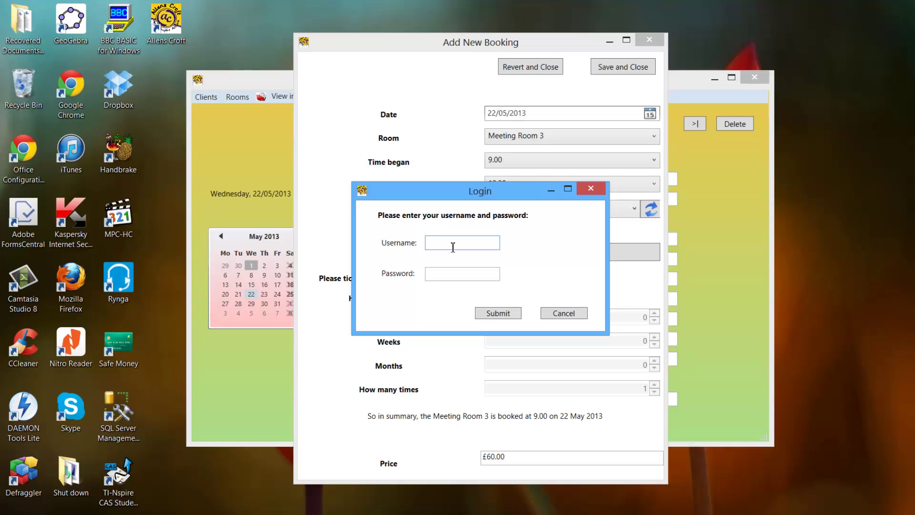
pyautogui.write('aa')
pyautogui.press('Tab')
pyautogui.click(452, 245)
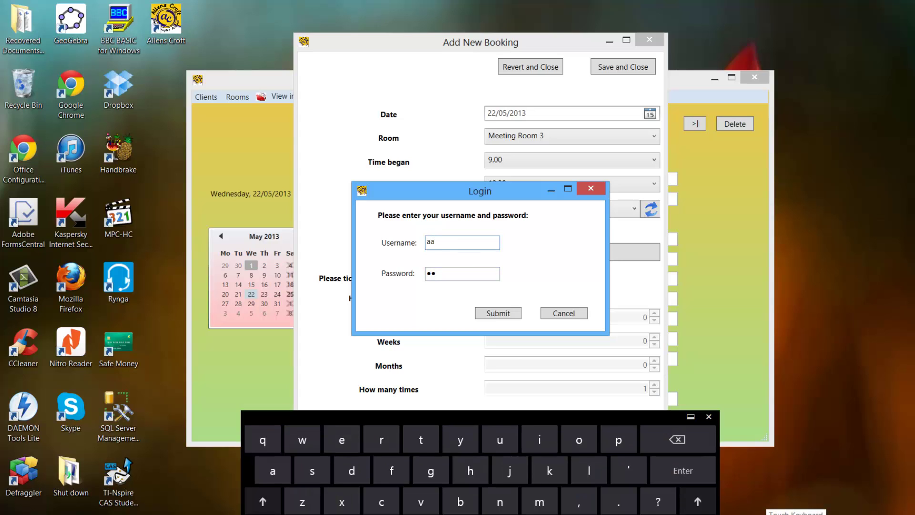
pyautogui.click(721, 496)
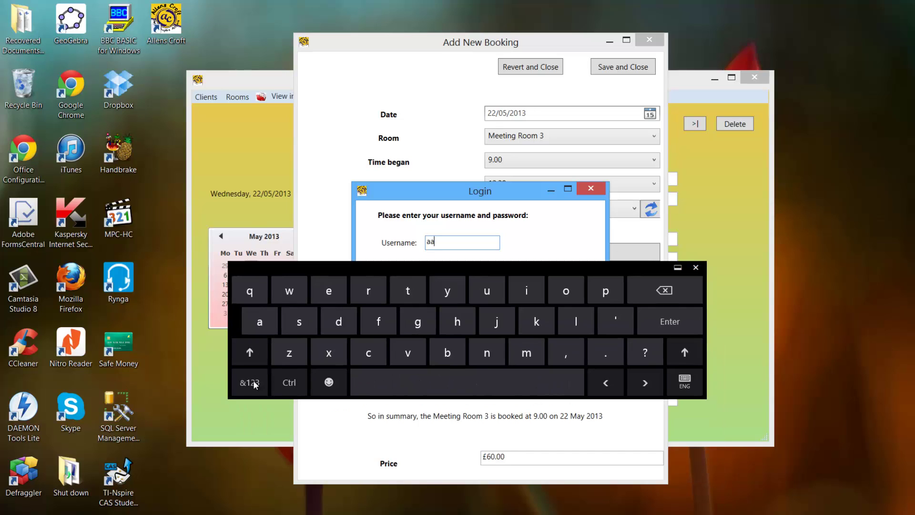
pyautogui.click(249, 381)
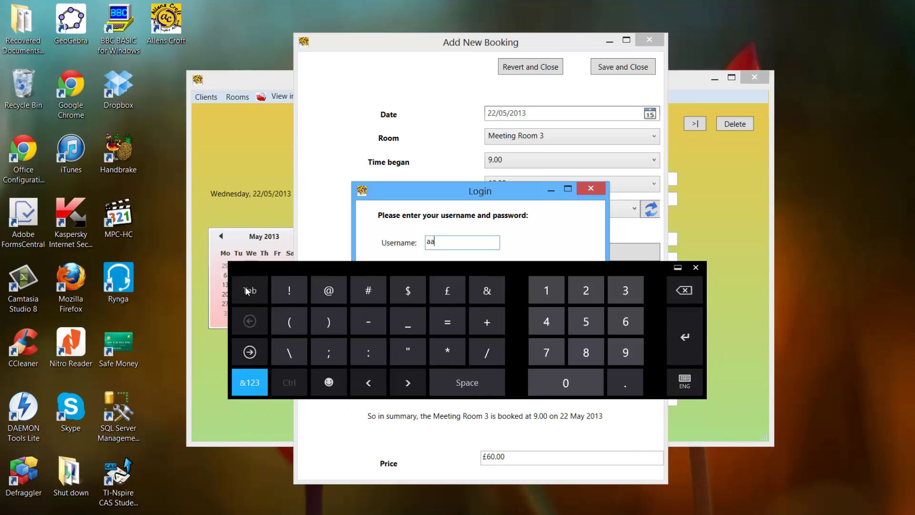
pyautogui.moveTo(361, 267); pyautogui.dragTo(354, 359)
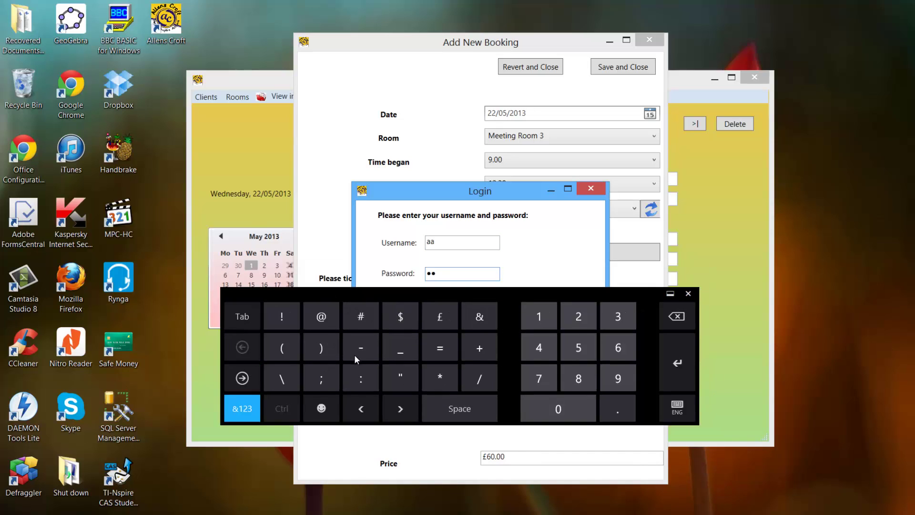
pyautogui.click(258, 381)
pyautogui.click(256, 377)
pyautogui.click(257, 377)
pyautogui.click(692, 358)
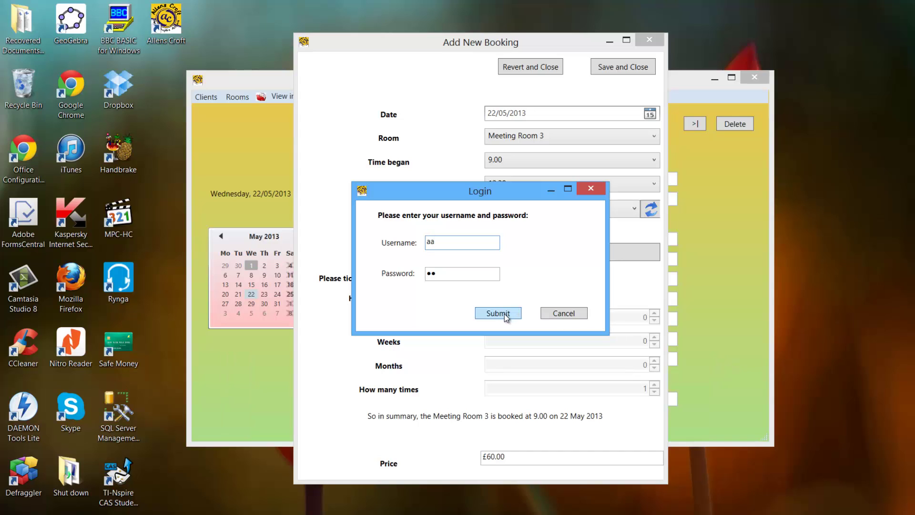
# Submit the login and acknowledge the 'User accepted.' and 'Saved.' messages.
pyautogui.click(505, 317)
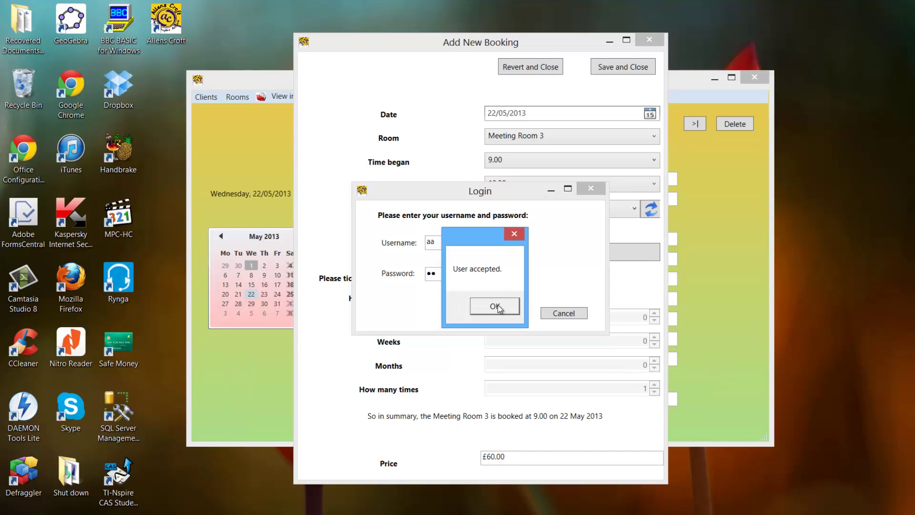
pyautogui.click(499, 307)
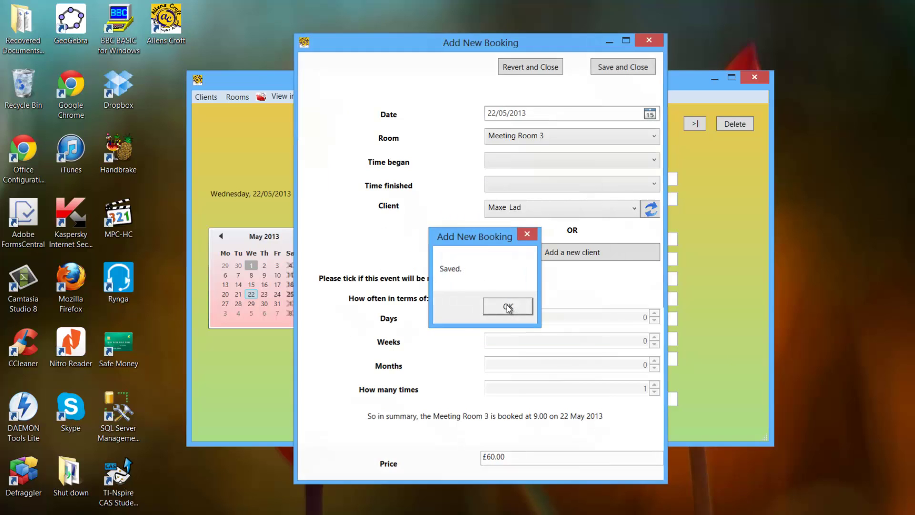
pyautogui.click(508, 307)
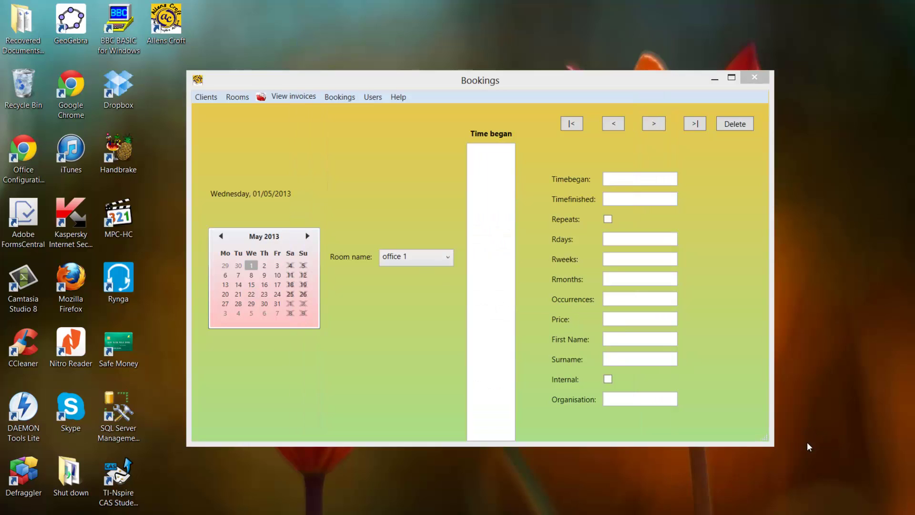
# Pick Meeting Room 3 in the Bookings window's Room name list to show its bookings.
pyautogui.click(416, 257)
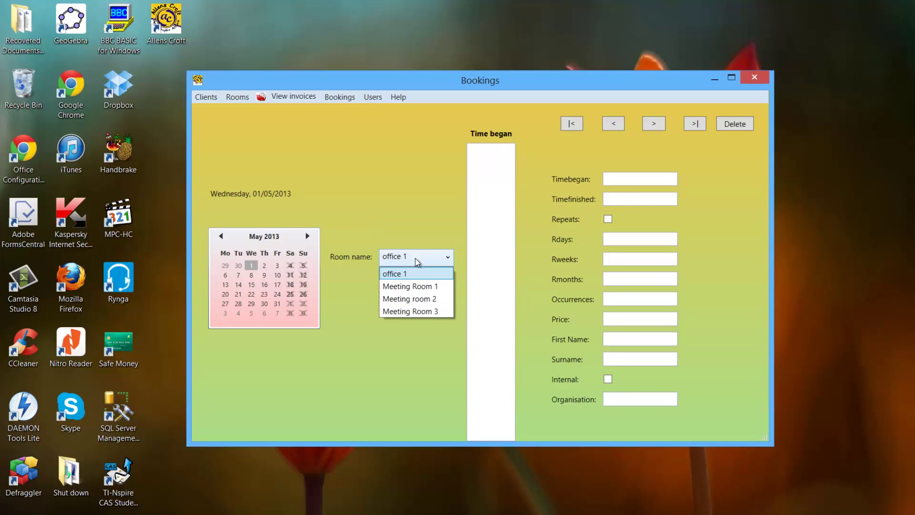
pyautogui.click(424, 310)
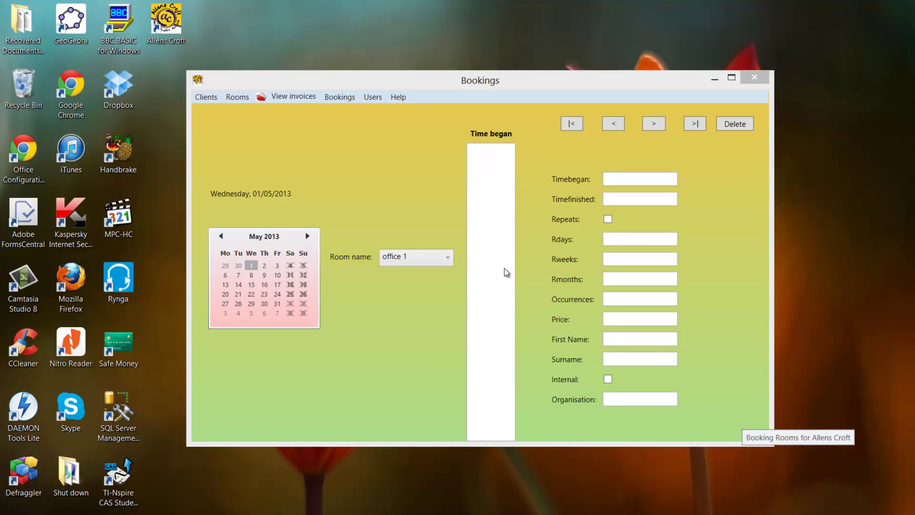
pyautogui.click(300, 143)
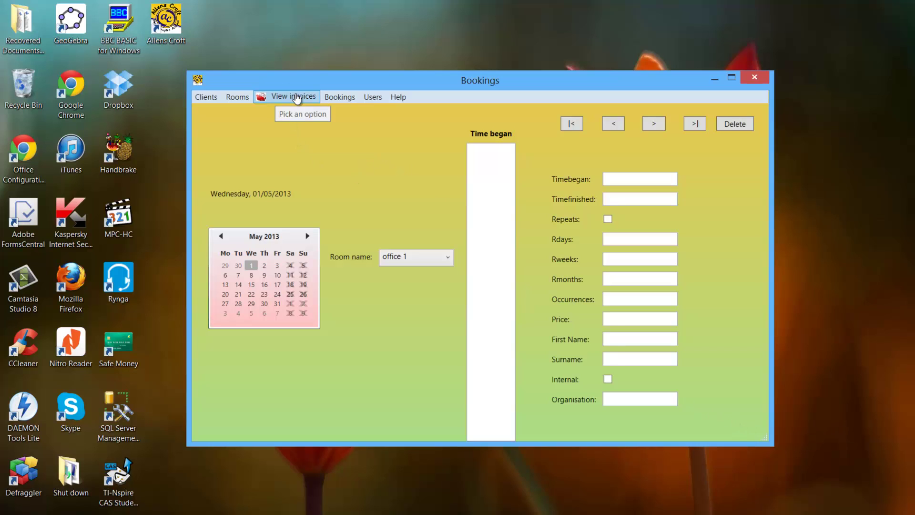
pyautogui.click(395, 255)
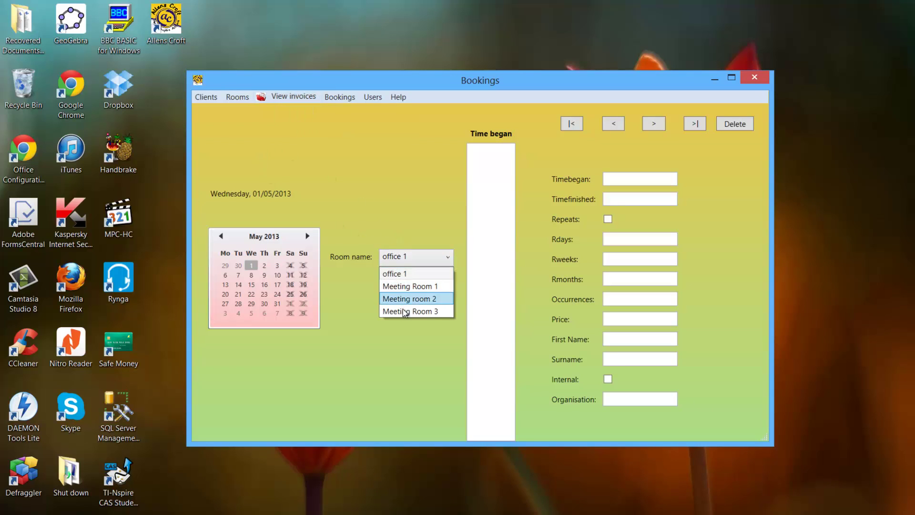
pyautogui.click(407, 317)
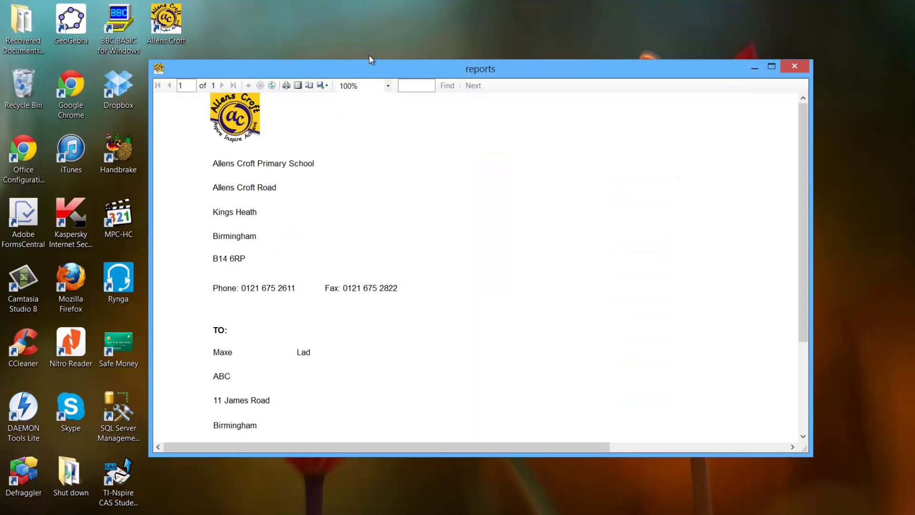
# Stretch the £60.00 Meeting Room 3 invoice to full height, then start and cancel printing it.
pyautogui.moveTo(369, 59); pyautogui.dragTo(386, 4)
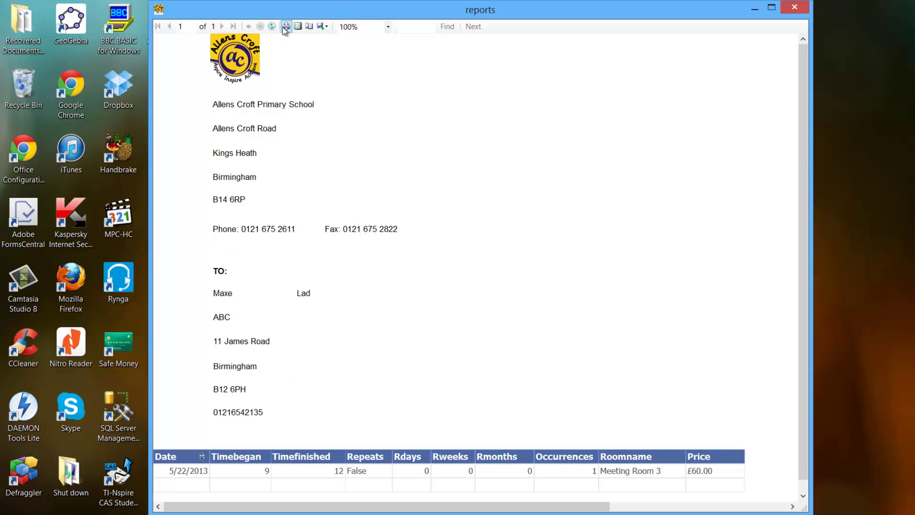
pyautogui.click(287, 52)
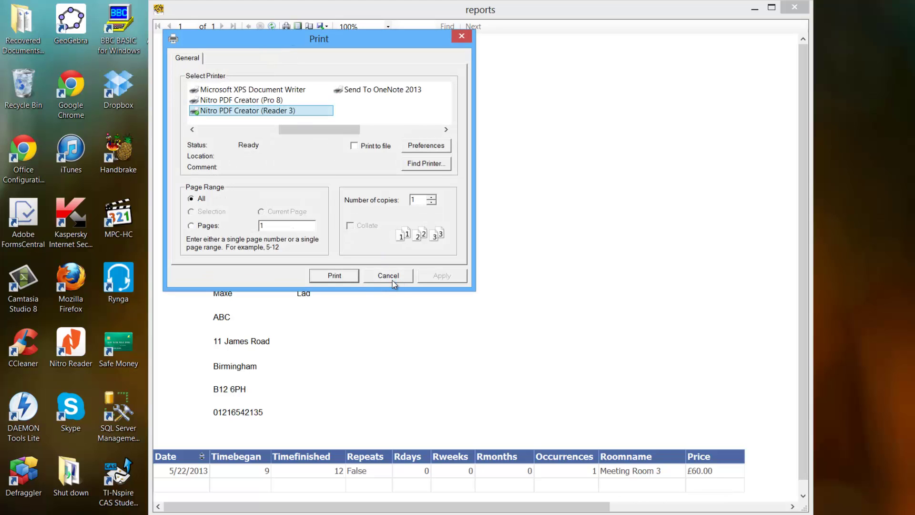
pyautogui.click(388, 277)
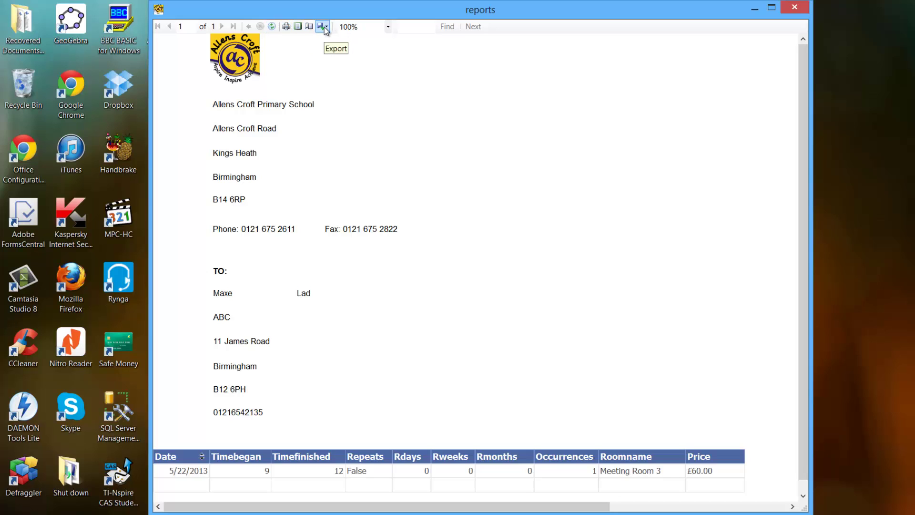
# Export the invoice to PDF as Report2.pdf, saved on the Desktop.
pyautogui.click(324, 26)
pyautogui.click(332, 51)
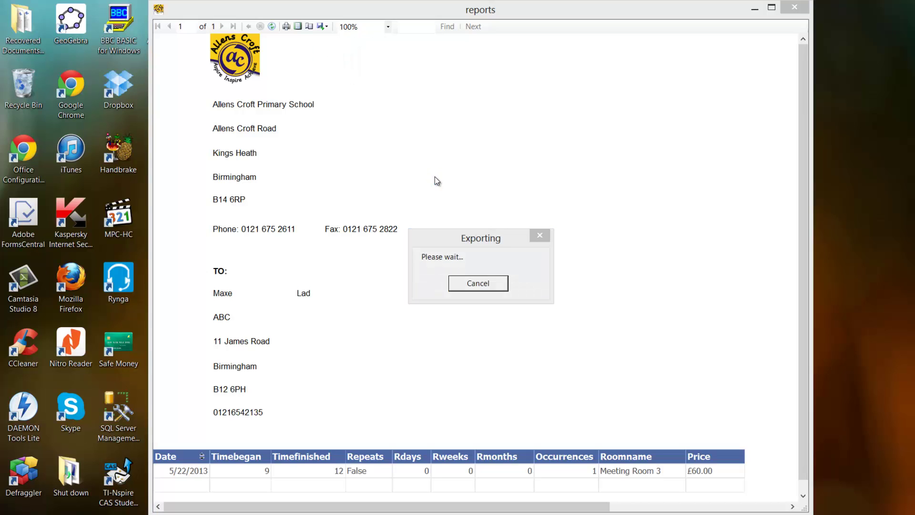
pyautogui.scroll(-3, 465, 266)
pyautogui.click(459, 258)
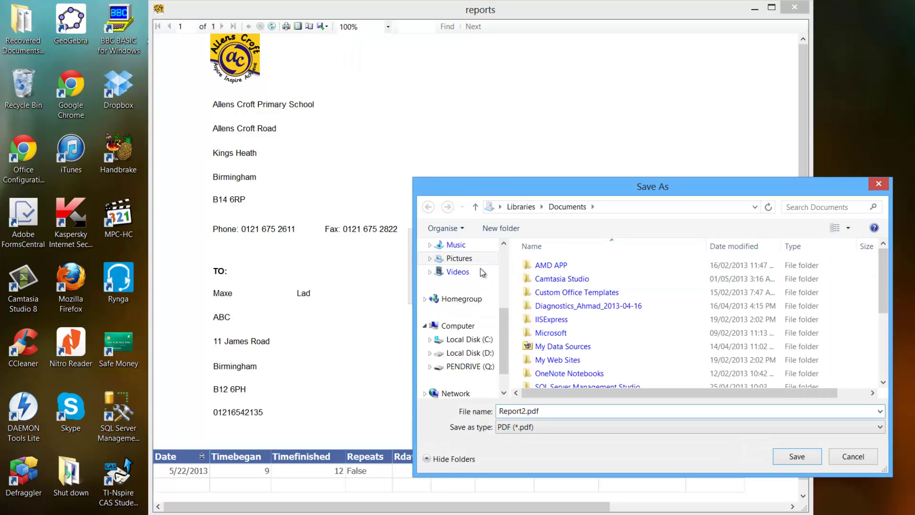
pyautogui.scroll(3, 504, 278)
pyautogui.scroll(2, 502, 282)
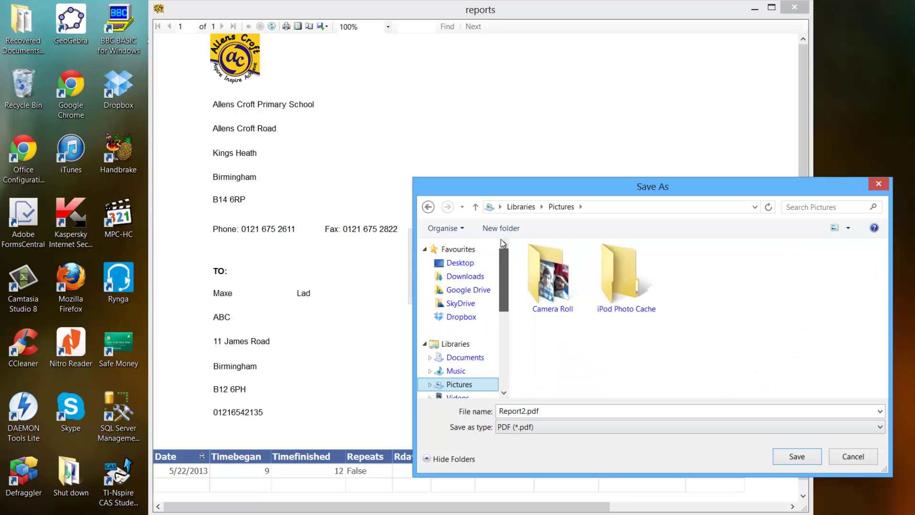
pyautogui.click(461, 263)
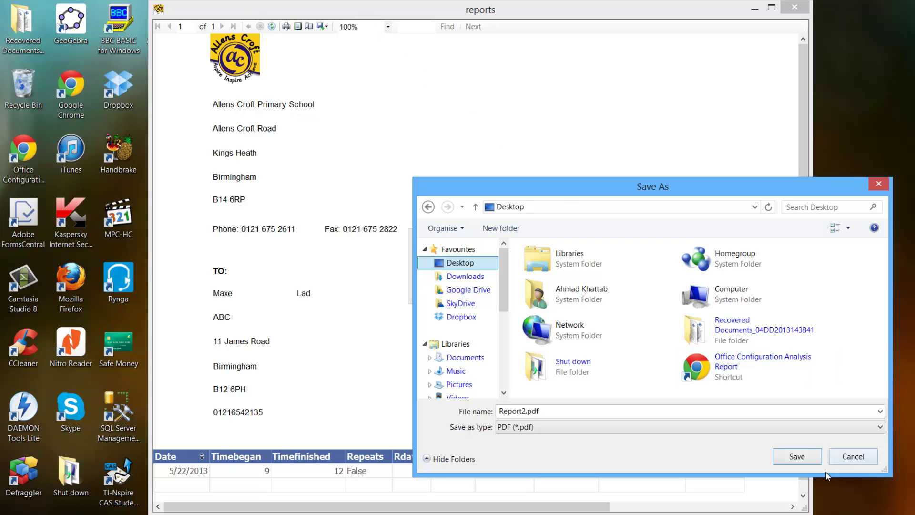
pyautogui.click(795, 456)
# Open Report2.pdf from the desktop.
pyautogui.moveTo(363, 13); pyautogui.dragTo(413, 13)
pyautogui.click(177, 93)
pyautogui.press('super+d')
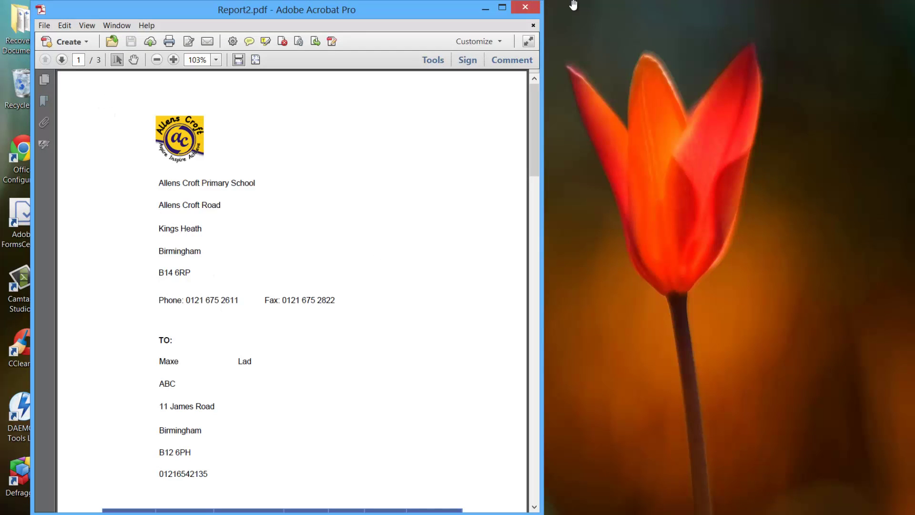
# Close Report2.pdf in Adobe Acrobat Pro after reviewing it.
pyautogui.click(527, 7)
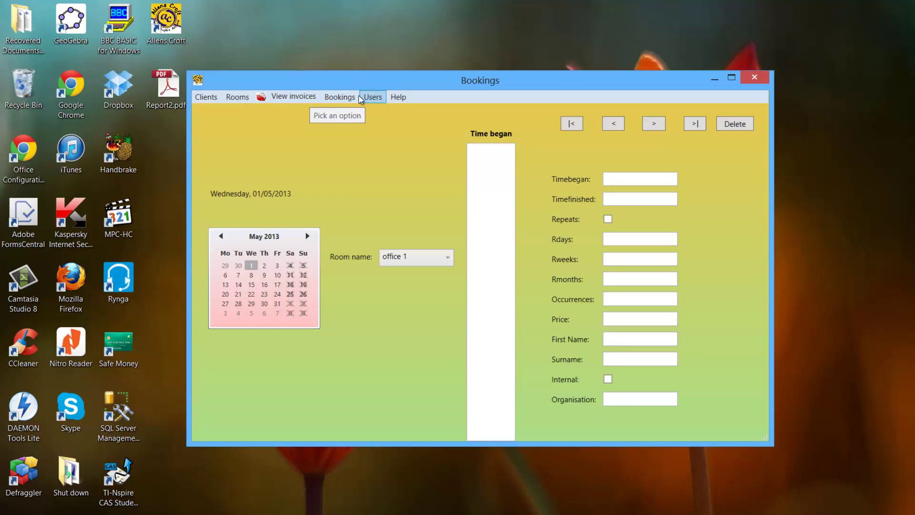
# Reopen the invoice, dismiss the Excel/PDF/Word export list, and close the report viewer.
pyautogui.click(307, 98)
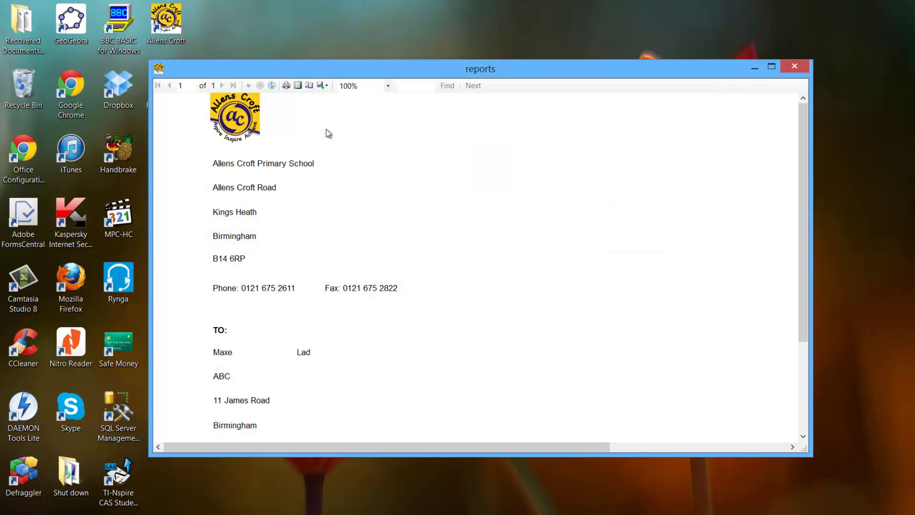
pyautogui.click(320, 86)
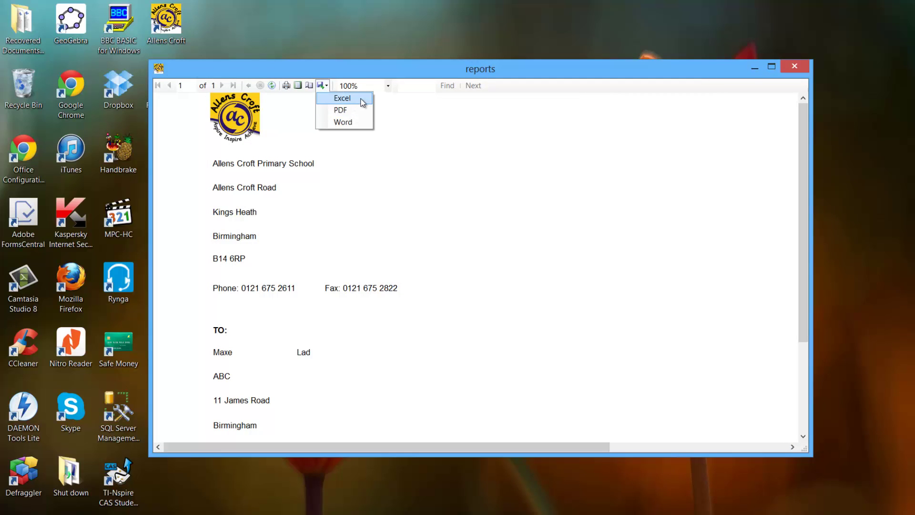
pyautogui.click(357, 133)
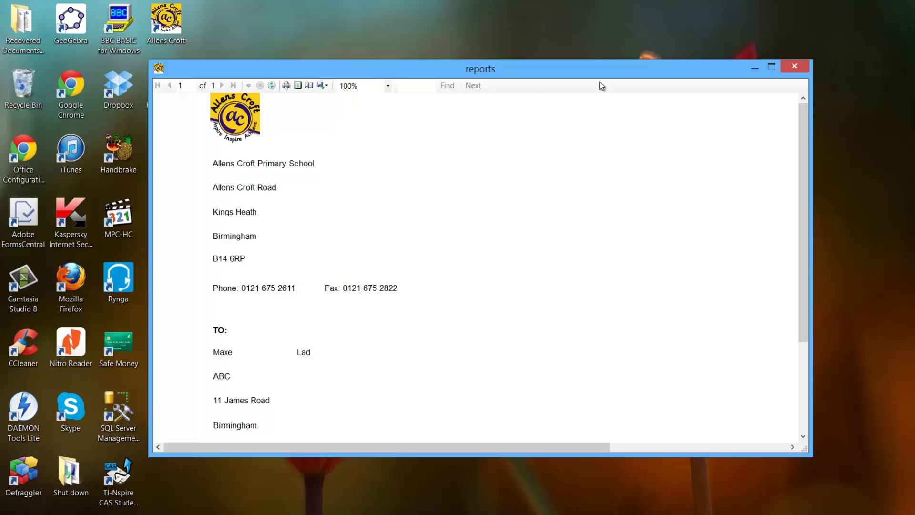
pyautogui.click(794, 67)
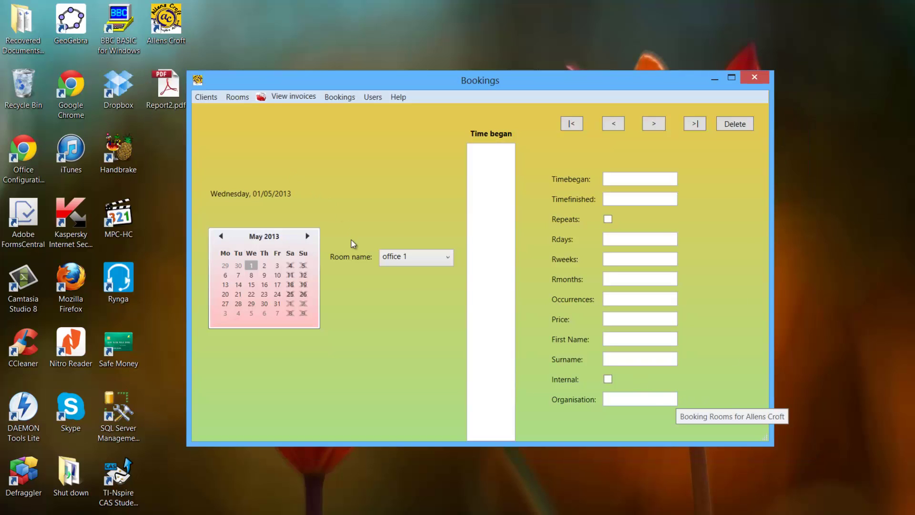
# Load Meeting Room 3's 1 May 2013 booking and select its client's first name.
pyautogui.click(406, 258)
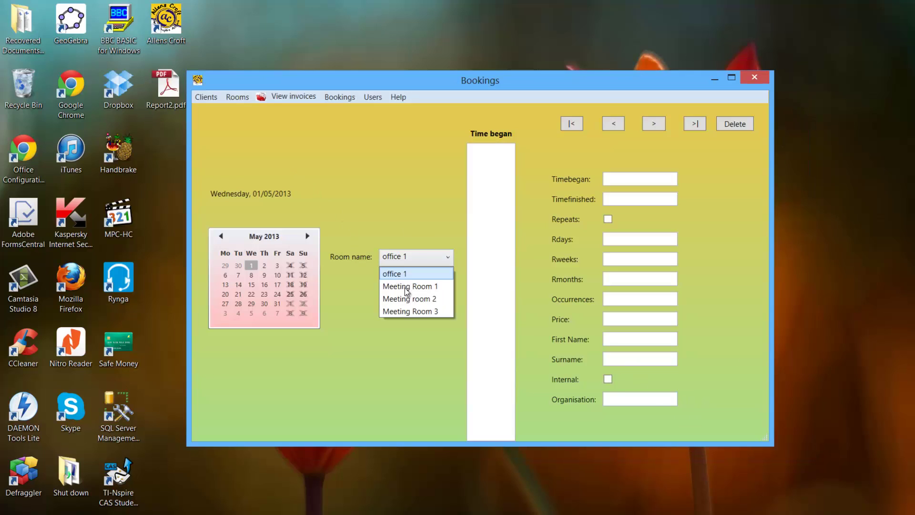
pyautogui.click(404, 312)
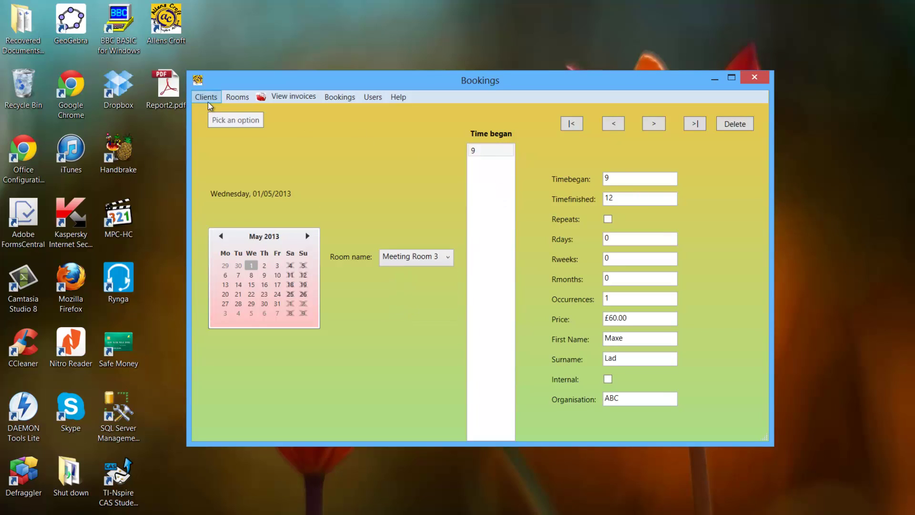
pyautogui.doubleClick(608, 340)
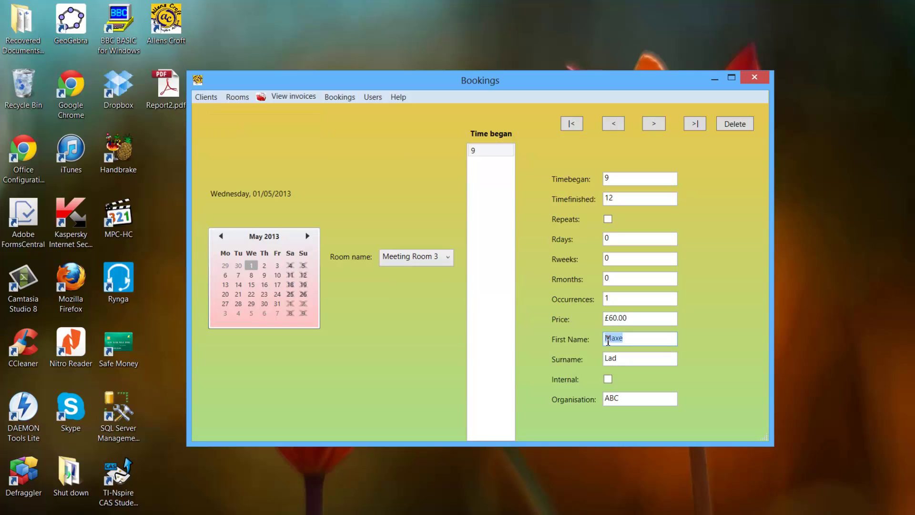
# Try deleting the booked client in Edit and Delete Clients; acknowledge the refusal.
pyautogui.click(206, 100)
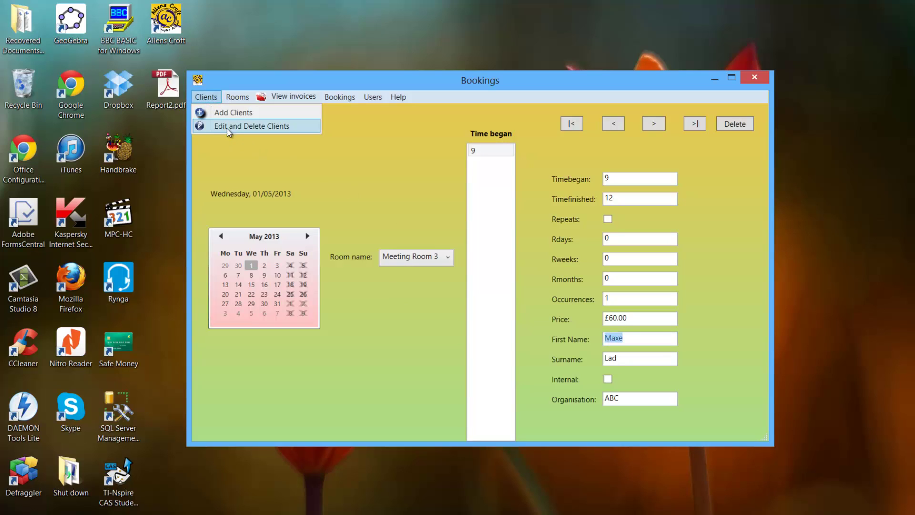
pyautogui.click(227, 127)
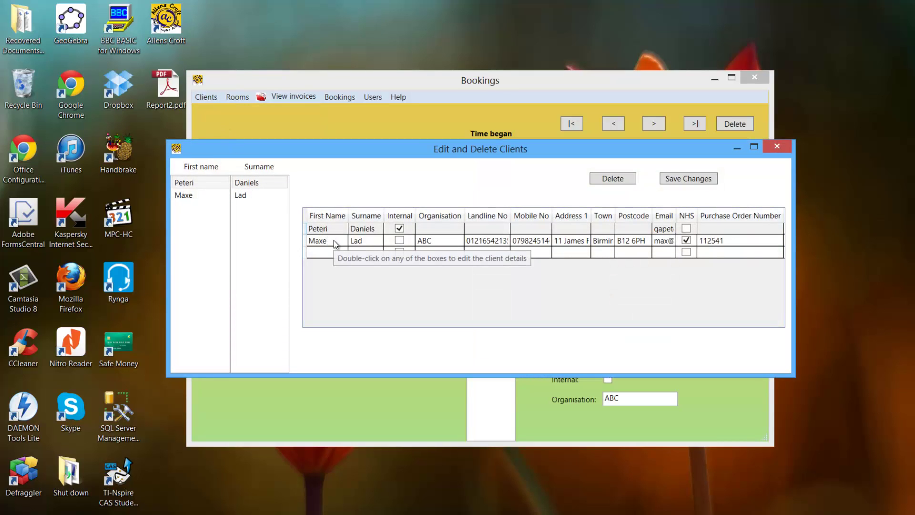
pyautogui.click(334, 240)
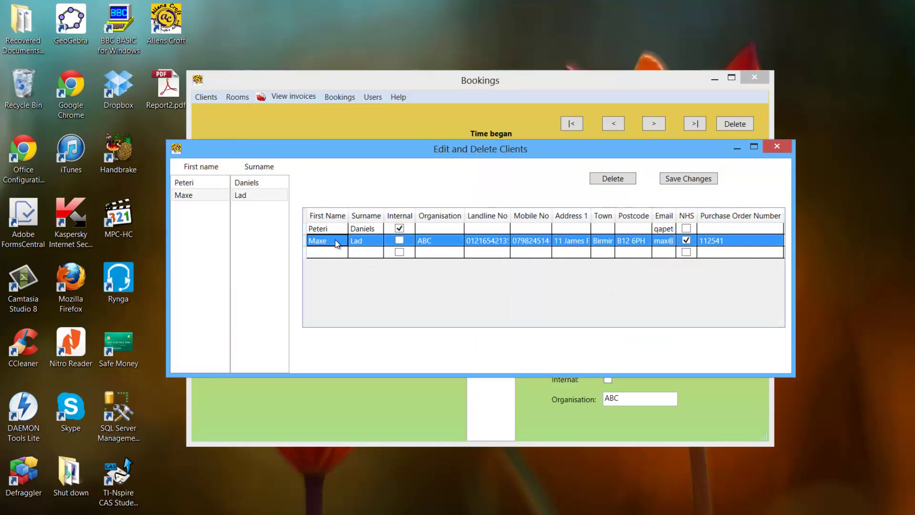
pyautogui.click(612, 179)
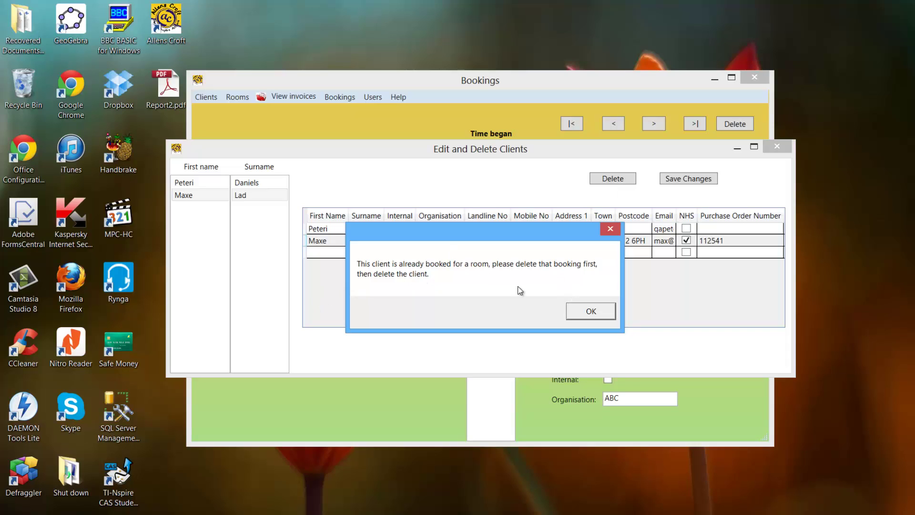
pyautogui.click(591, 310)
pyautogui.click(774, 145)
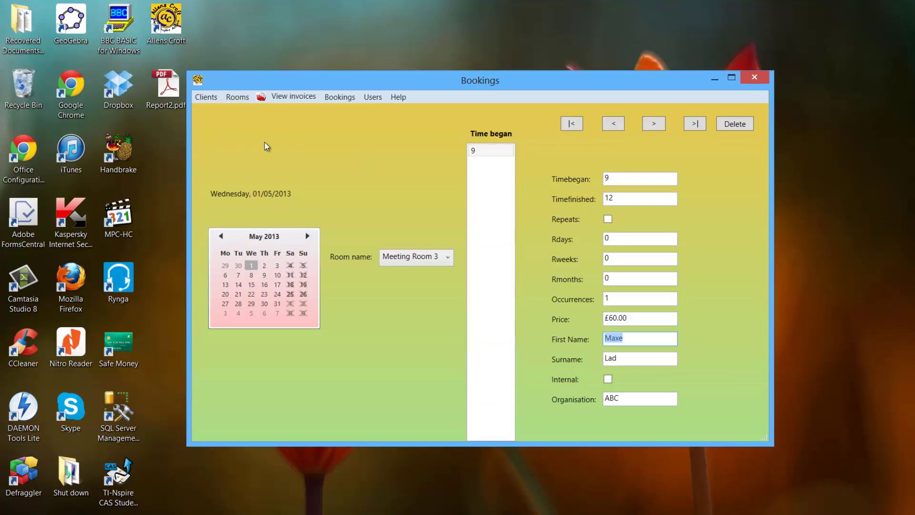
# In Edit and Delete Rooms, try deleting Meeting Room 3 and acknowledge the already-booked warning.
pyautogui.click(238, 97)
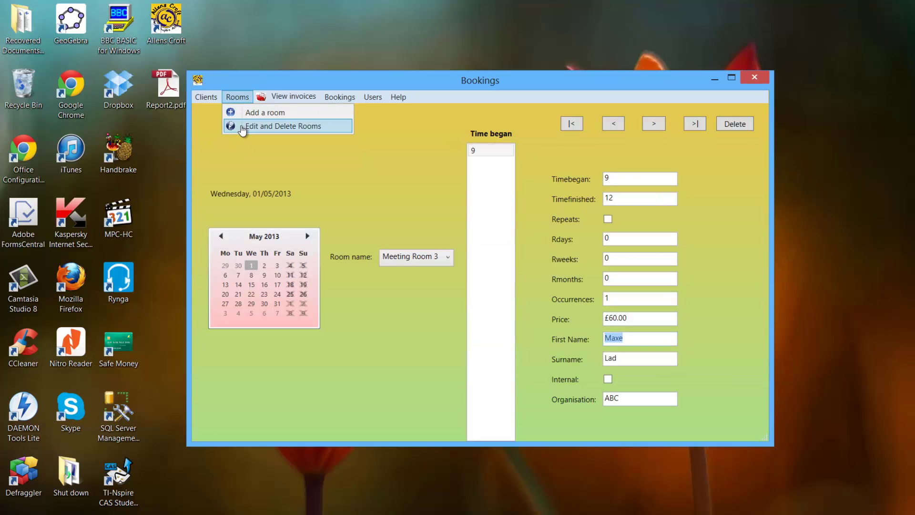
pyautogui.click(242, 126)
pyautogui.moveTo(456, 163); pyautogui.dragTo(434, 273)
pyautogui.moveTo(382, 292); pyautogui.dragTo(417, 188)
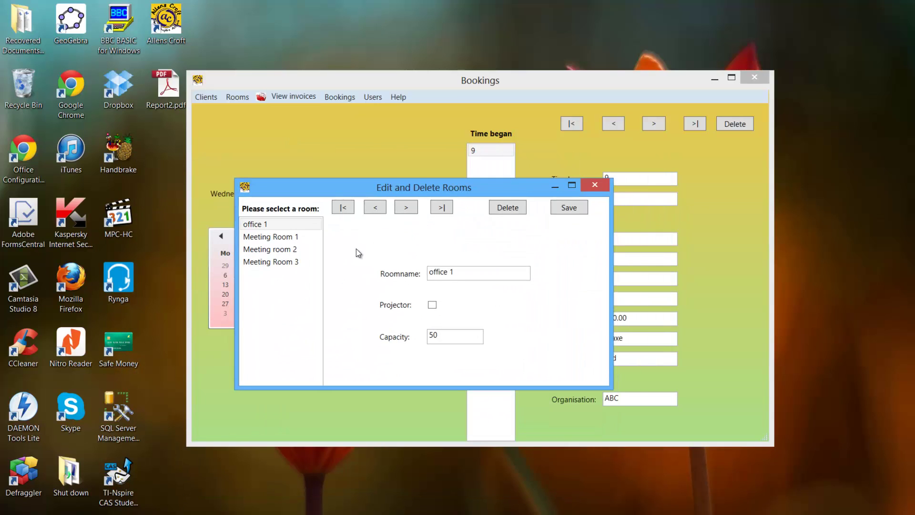
pyautogui.click(311, 261)
pyautogui.click(514, 208)
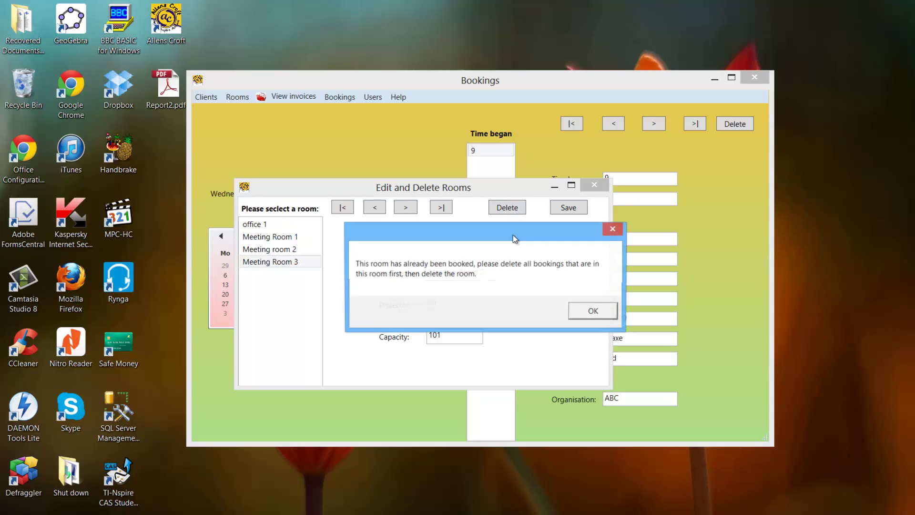
pyautogui.click(580, 310)
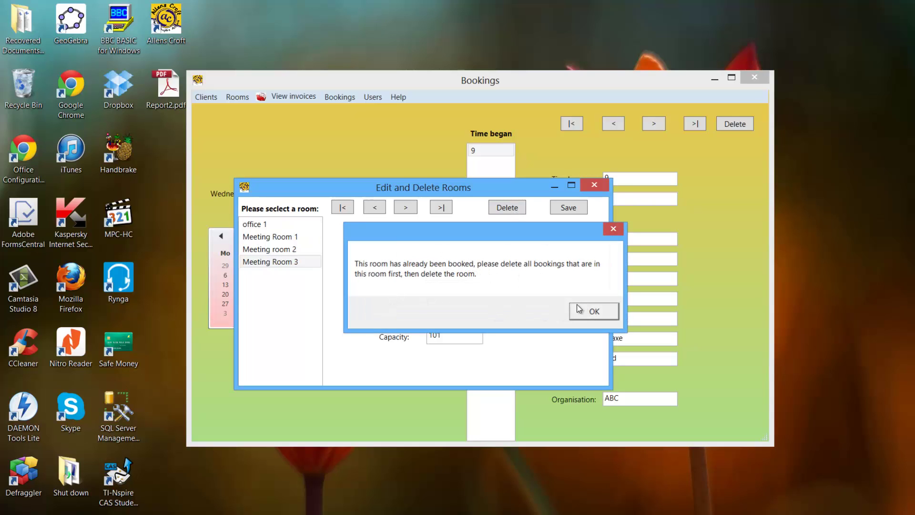
# Delete office 1 and close the room editing window.
pyautogui.click(293, 225)
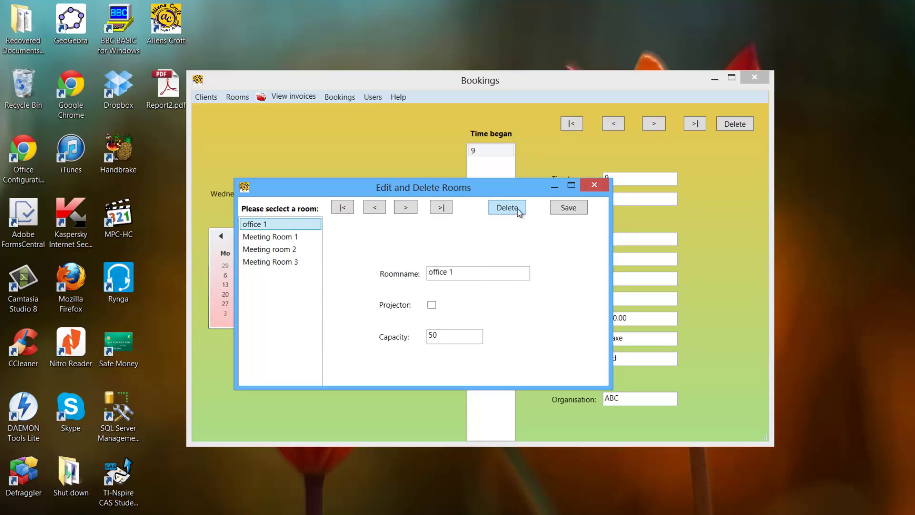
pyautogui.click(507, 207)
pyautogui.click(494, 307)
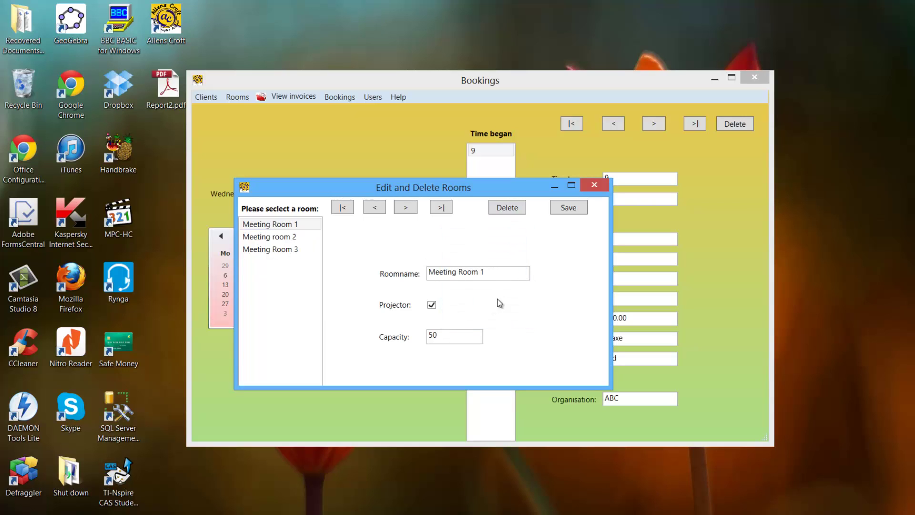
pyautogui.click(594, 185)
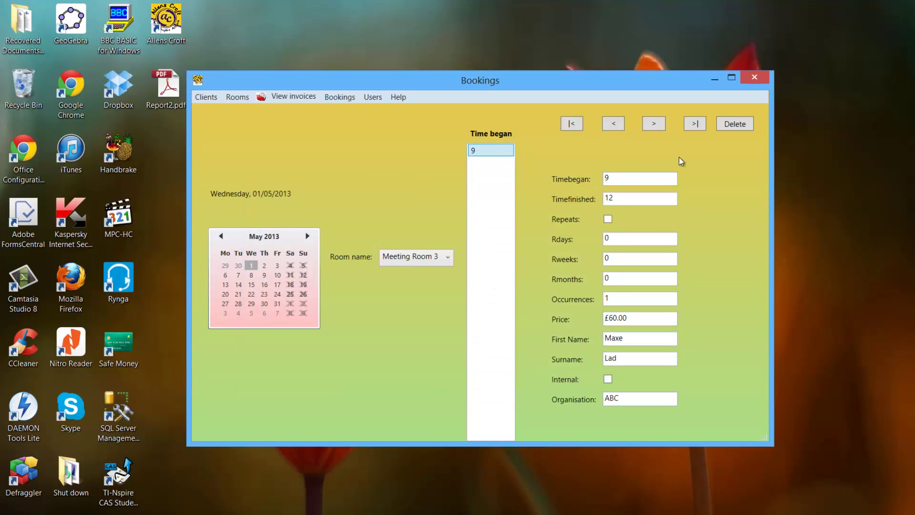
# Delete the loaded Meeting Room 3 booking, logging in with the username and password.
pyautogui.click(734, 124)
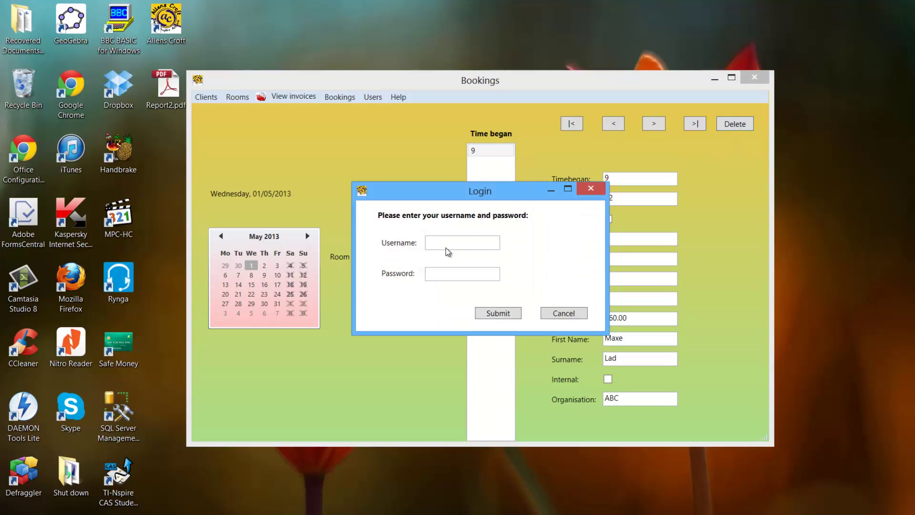
pyautogui.write('aa')
pyautogui.click(431, 273)
pyautogui.write('a')
pyautogui.click(495, 313)
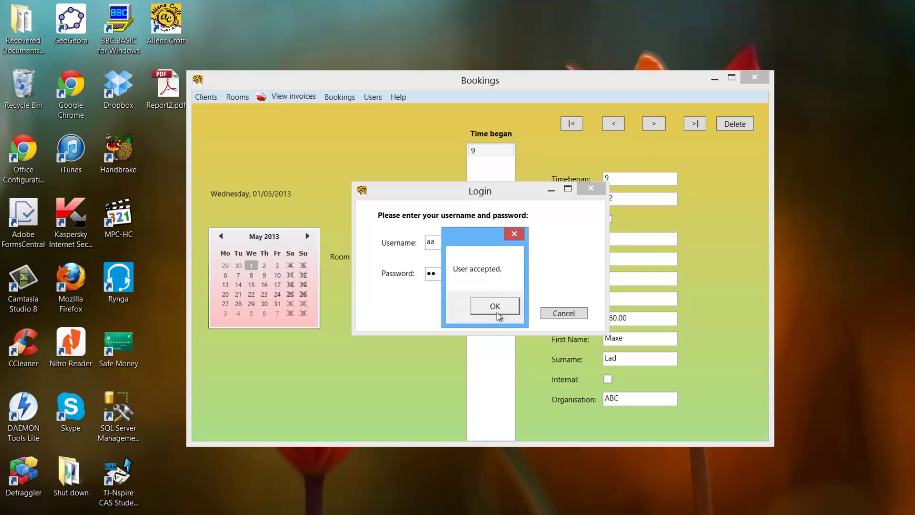
pyautogui.click(497, 313)
pyautogui.click(496, 312)
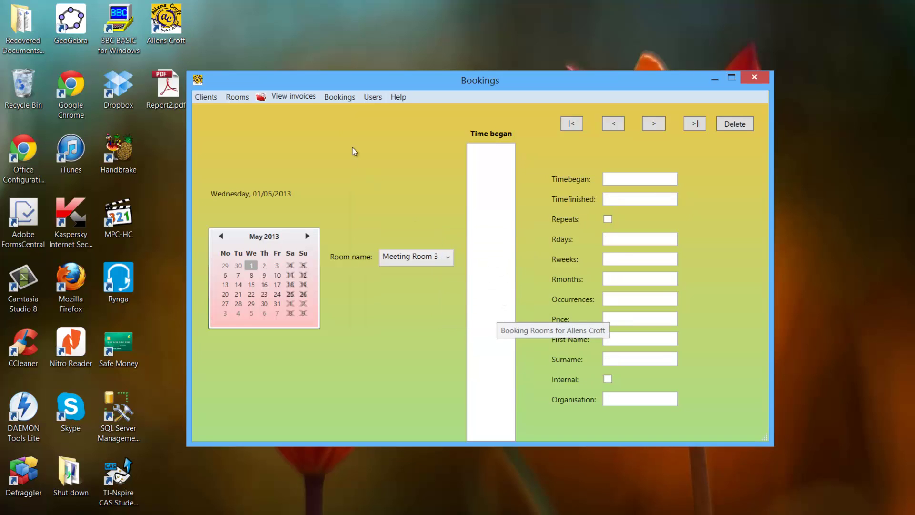
# Delete the now-unbooked client in Edit and Delete Clients.
pyautogui.click(213, 96)
pyautogui.click(219, 126)
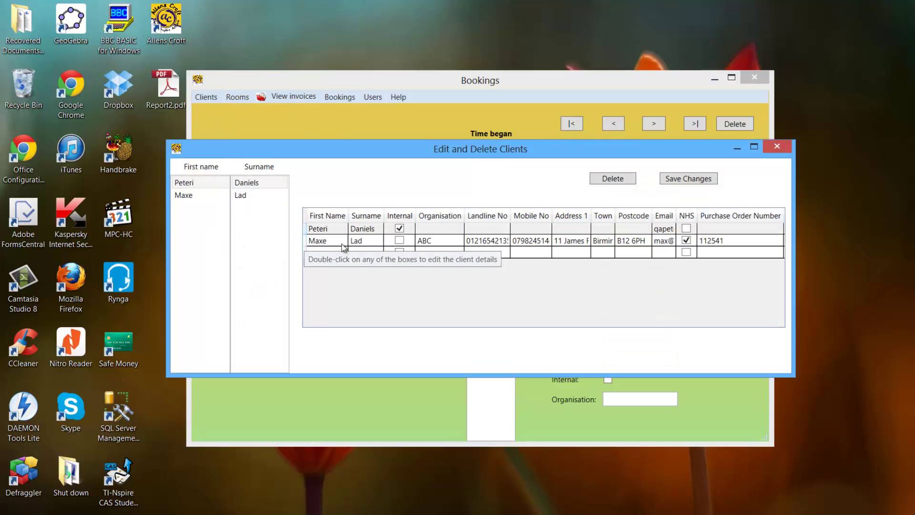
pyautogui.click(346, 243)
pyautogui.click(618, 183)
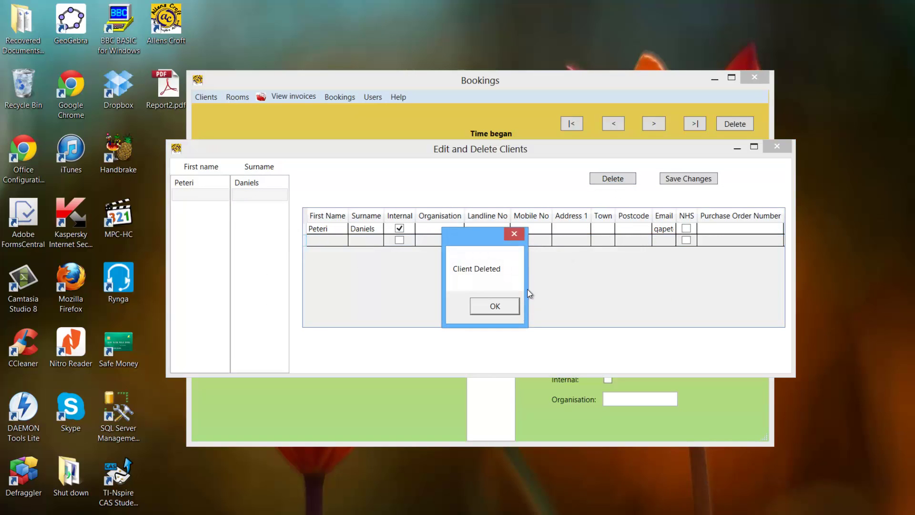
pyautogui.click(493, 306)
pyautogui.click(775, 145)
# Delete Meeting Room 3 and confirm only Meeting Room 1 and Meeting room 2 remain.
pyautogui.click(238, 97)
pyautogui.click(242, 126)
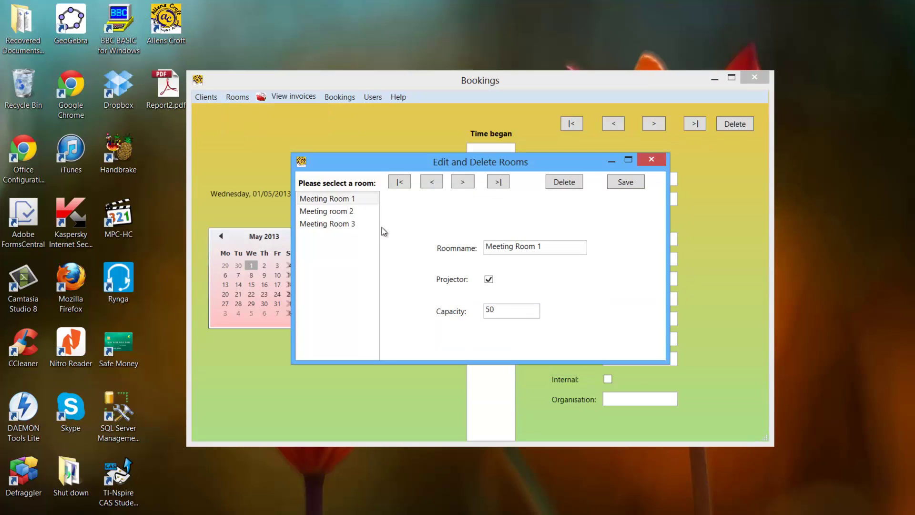
pyautogui.click(350, 223)
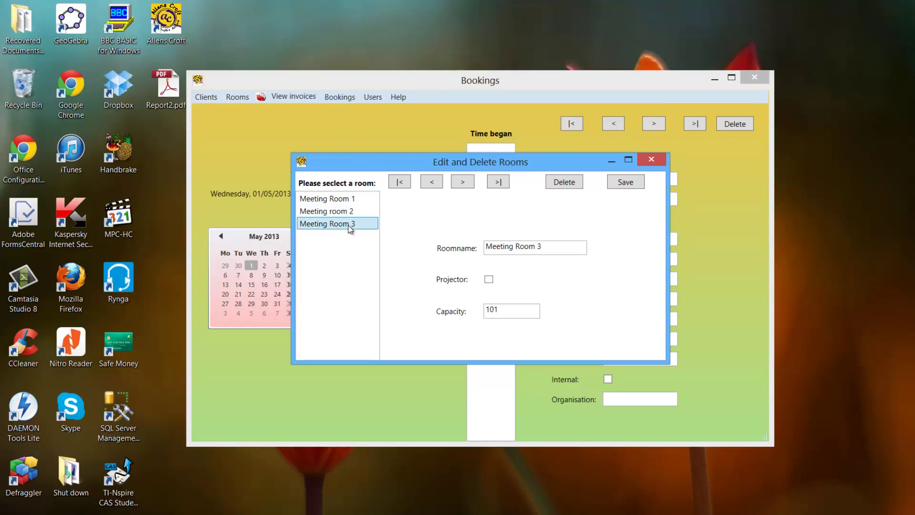
pyautogui.click(562, 184)
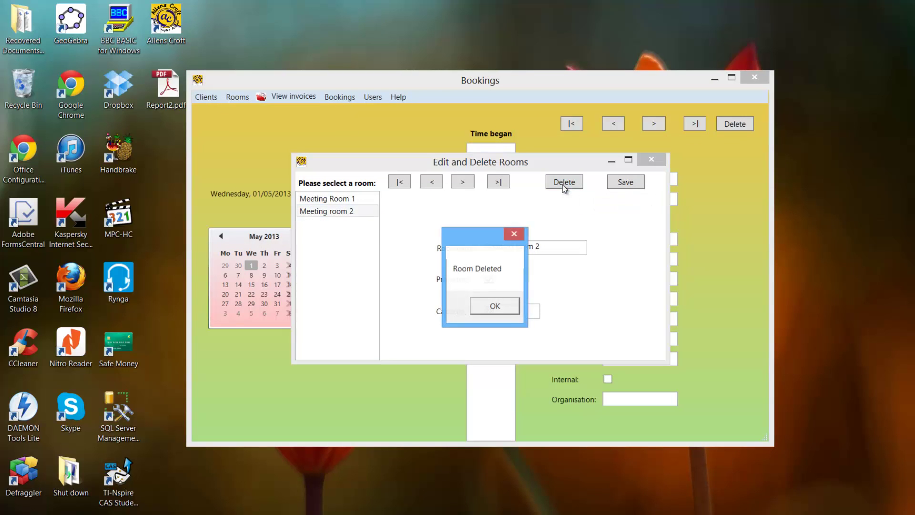
pyautogui.click(505, 308)
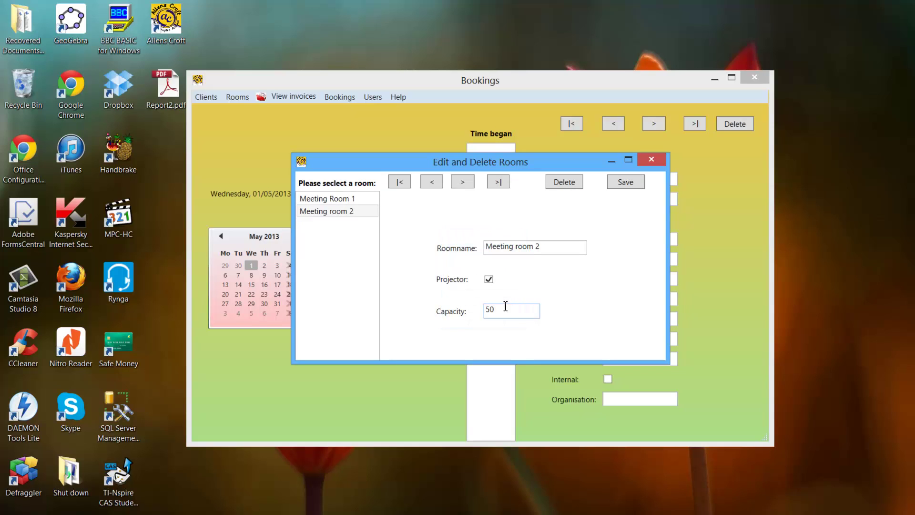
pyautogui.hotkey('alt', 'F4')
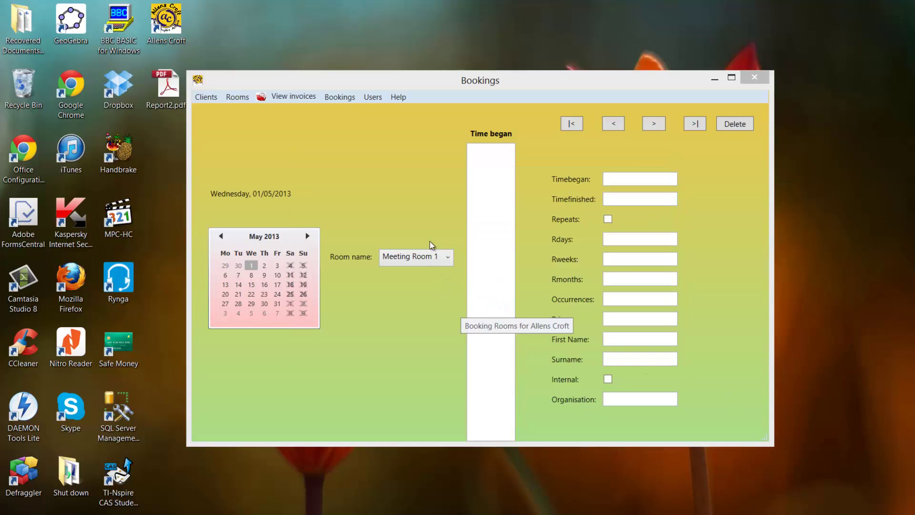
pyautogui.click(426, 258)
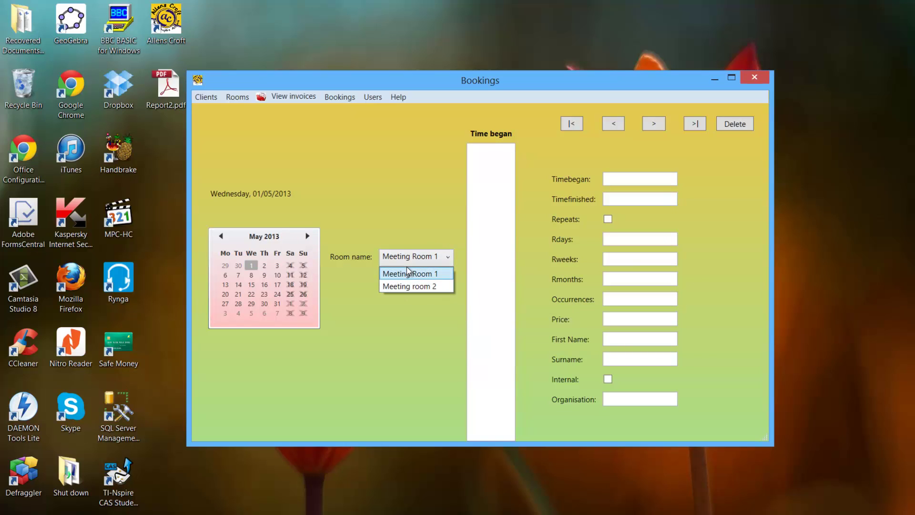
pyautogui.click(881, 471)
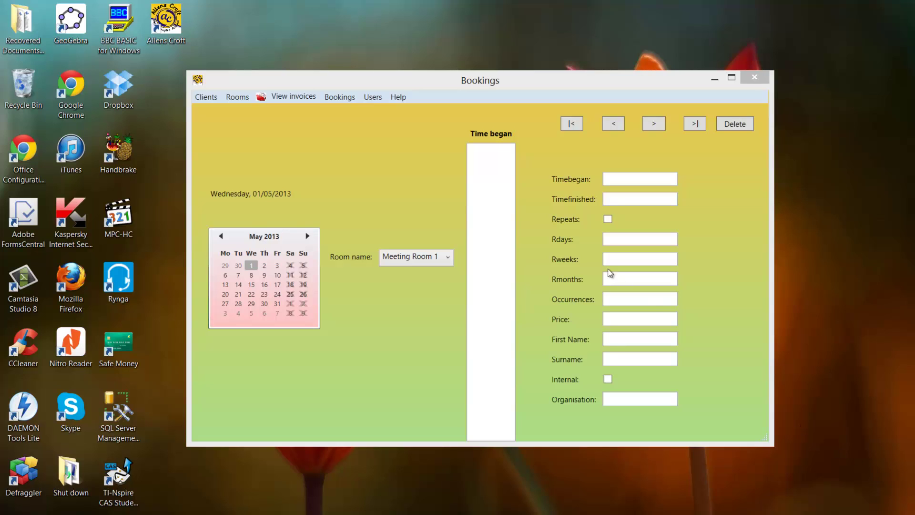
# Fill in a new booking: Meeting Room 1, 9.00 to 10.00, for the existing client.
pyautogui.click(344, 100)
pyautogui.click(343, 114)
pyautogui.click(524, 137)
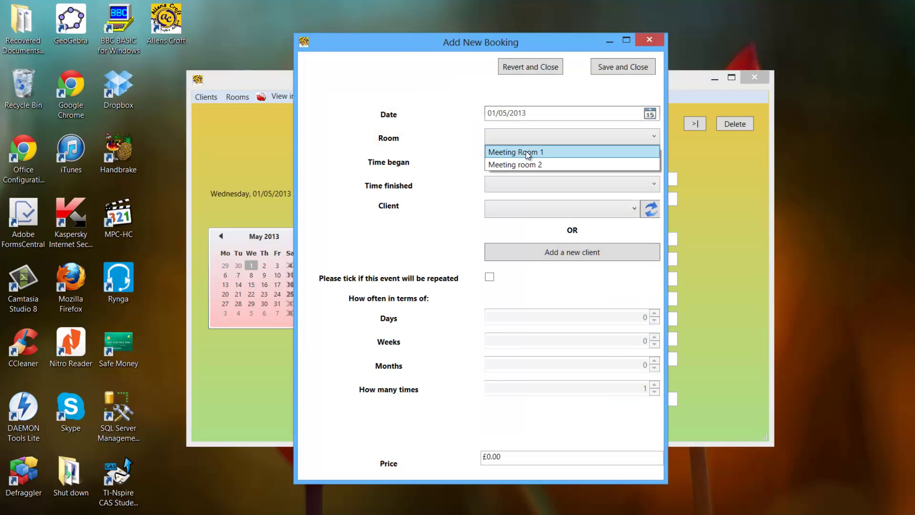
pyautogui.click(525, 151)
pyautogui.click(520, 163)
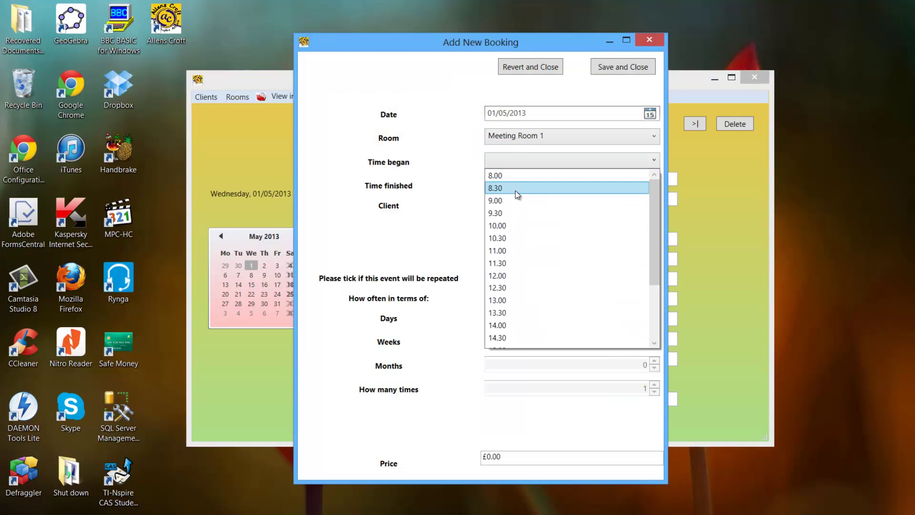
pyautogui.click(516, 191)
pyautogui.click(513, 188)
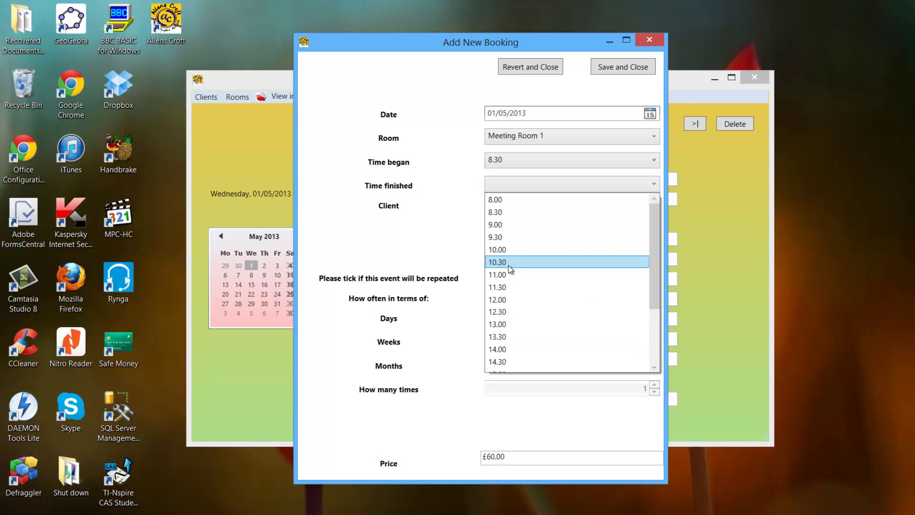
pyautogui.click(507, 248)
pyautogui.click(494, 159)
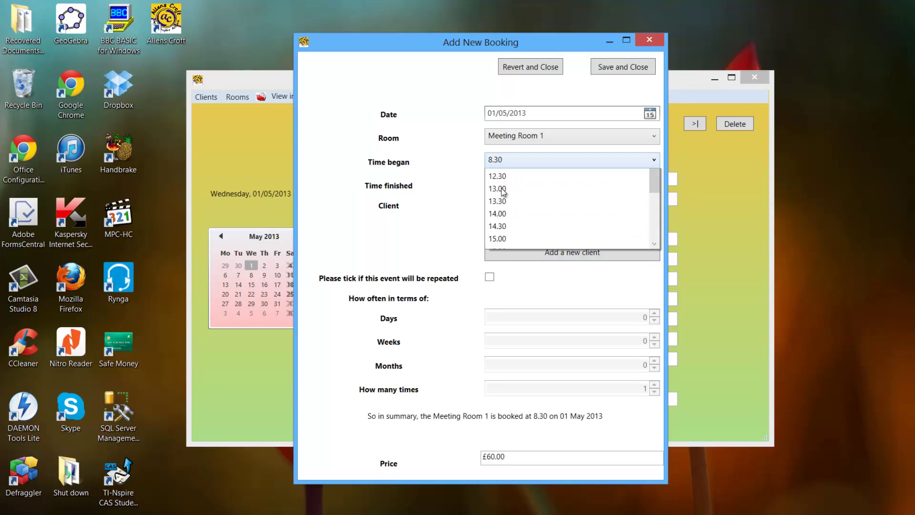
pyautogui.click(505, 190)
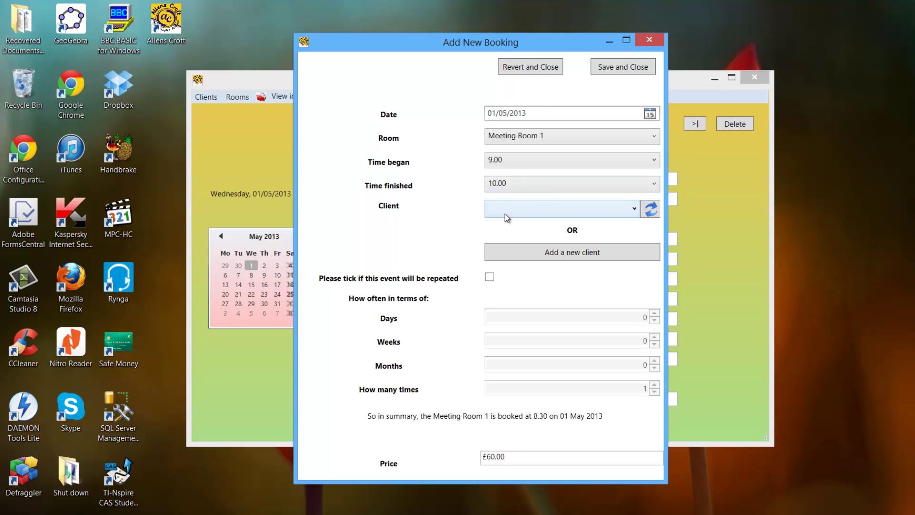
pyautogui.click(505, 212)
pyautogui.click(507, 222)
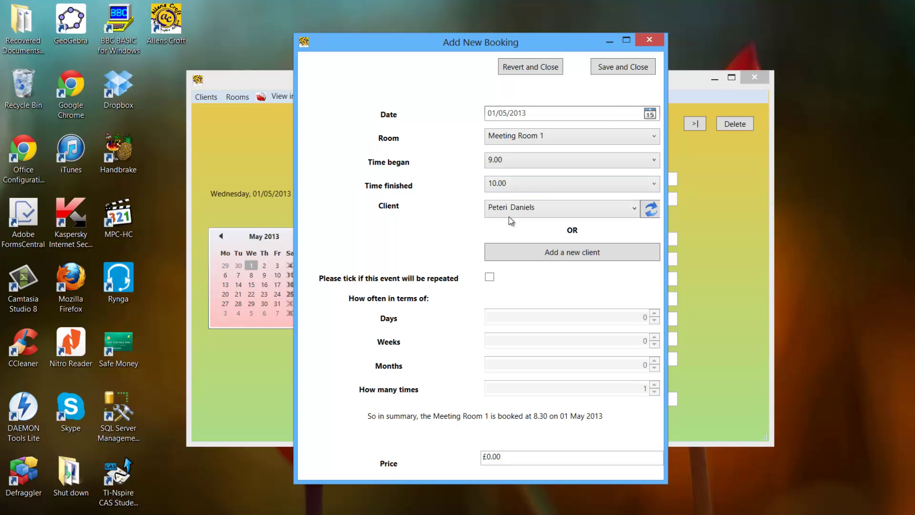
# Save and close the booking, logging in with the username and password.
pyautogui.click(611, 72)
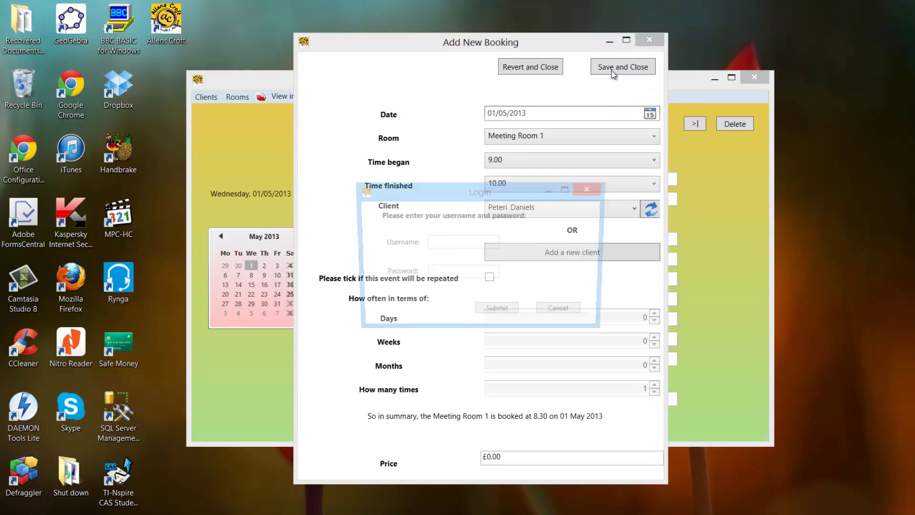
pyautogui.click(460, 243)
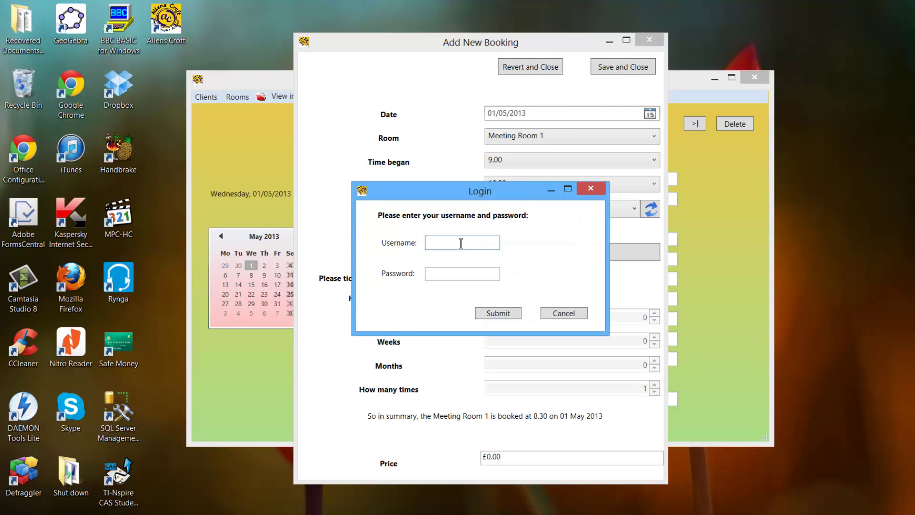
pyautogui.write('aa')
pyautogui.click(456, 276)
pyautogui.write('aa')
pyautogui.click(496, 314)
pyautogui.click(503, 307)
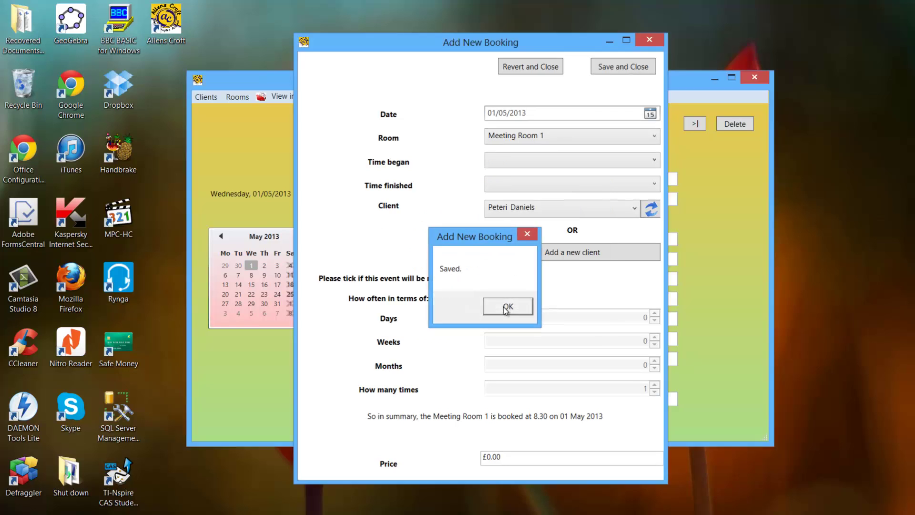
pyautogui.click(503, 307)
pyautogui.click(335, 97)
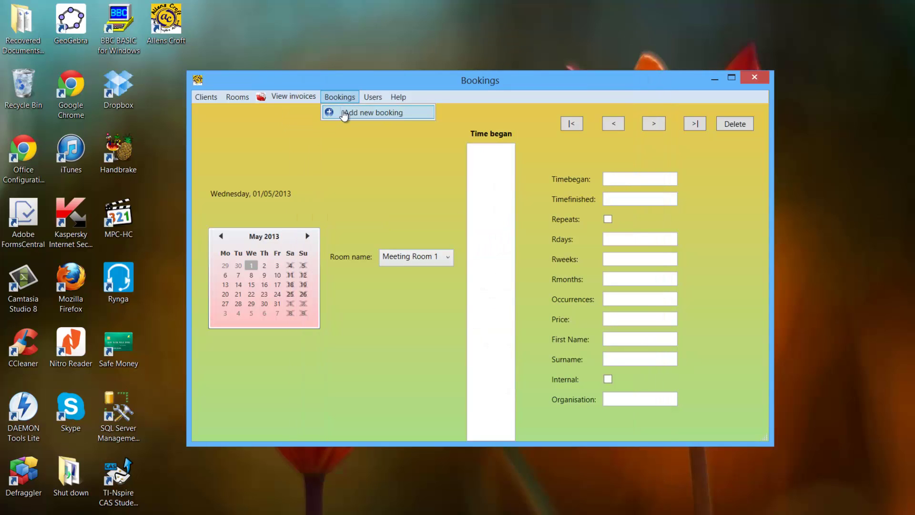
# Try saving a new Meeting Room 1 booking, 9.00–10.00, for the existing client; a double-booking warning appears.
pyautogui.click(343, 113)
pyautogui.click(544, 137)
pyautogui.click(540, 152)
pyautogui.click(519, 162)
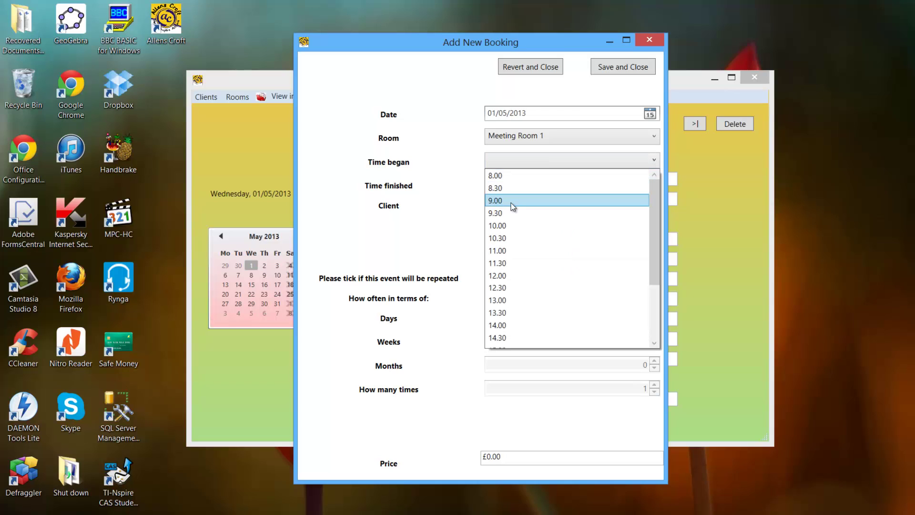
pyautogui.click(512, 201)
pyautogui.click(507, 188)
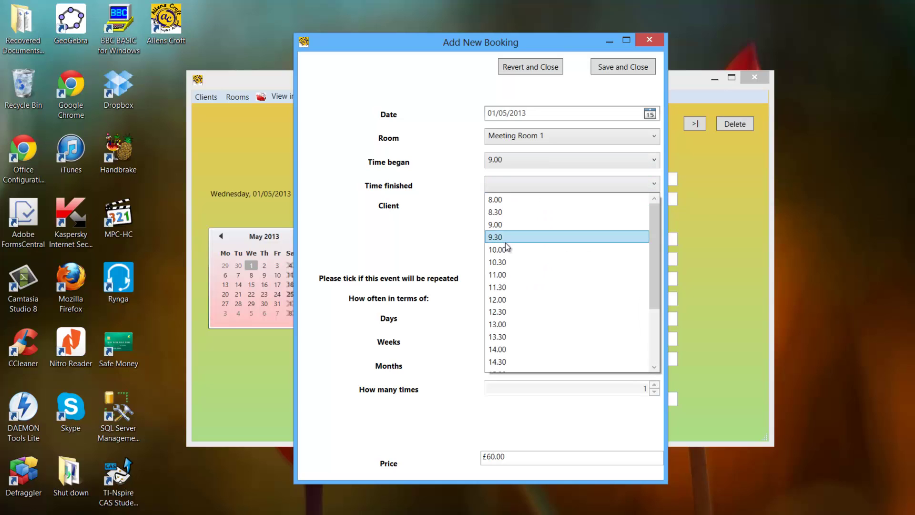
pyautogui.click(505, 248)
pyautogui.click(502, 209)
pyautogui.click(507, 228)
pyautogui.click(601, 61)
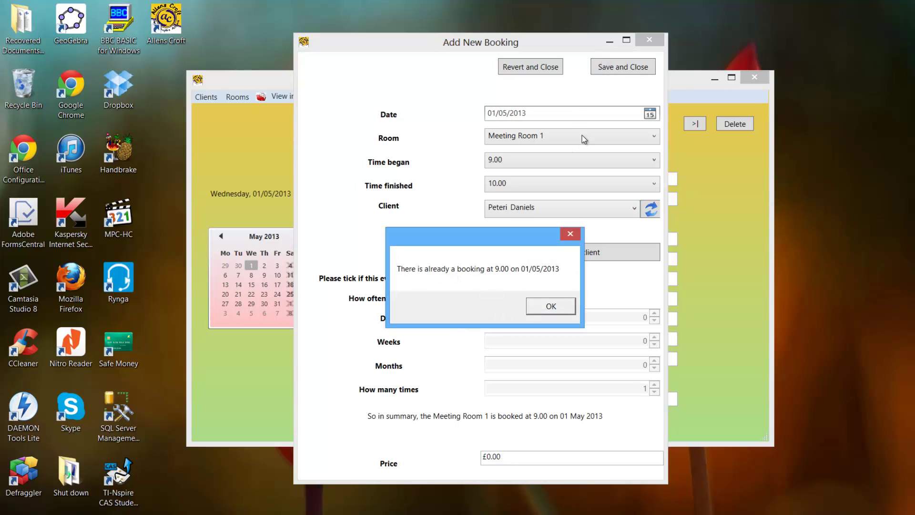
pyautogui.click(544, 302)
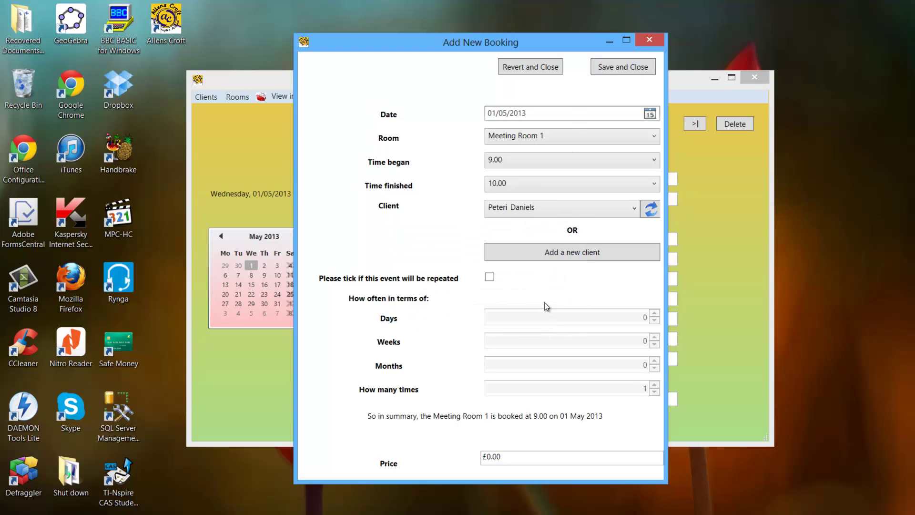
# Retry with 8.00 and then 9.30 start times, dismissing each clash warning.
pyautogui.click(513, 160)
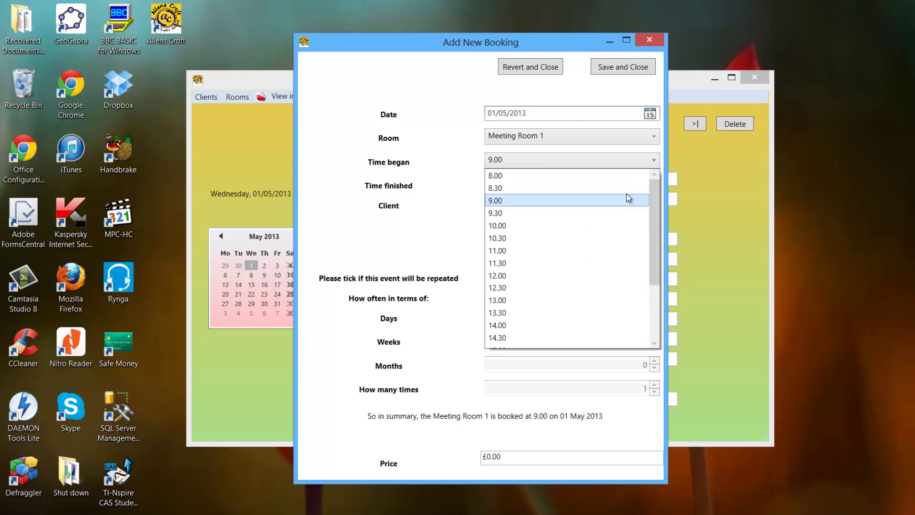
pyautogui.click(521, 178)
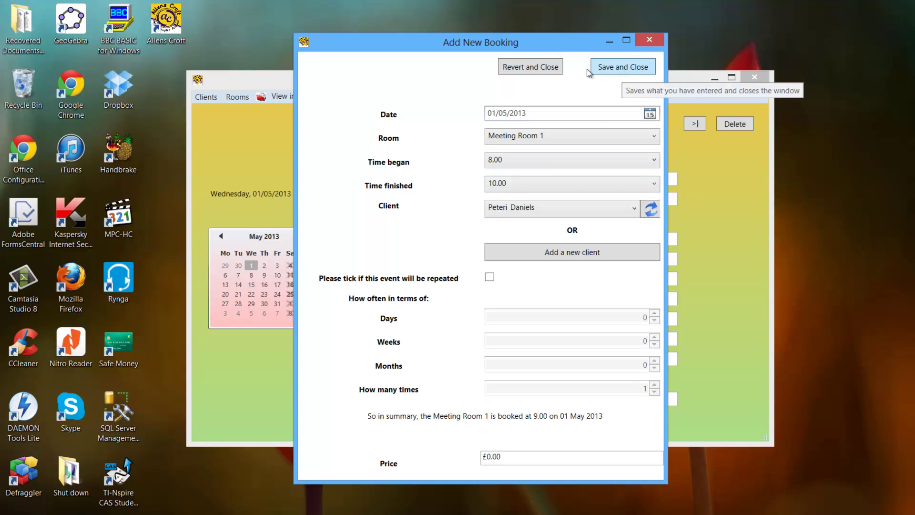
pyautogui.click(639, 68)
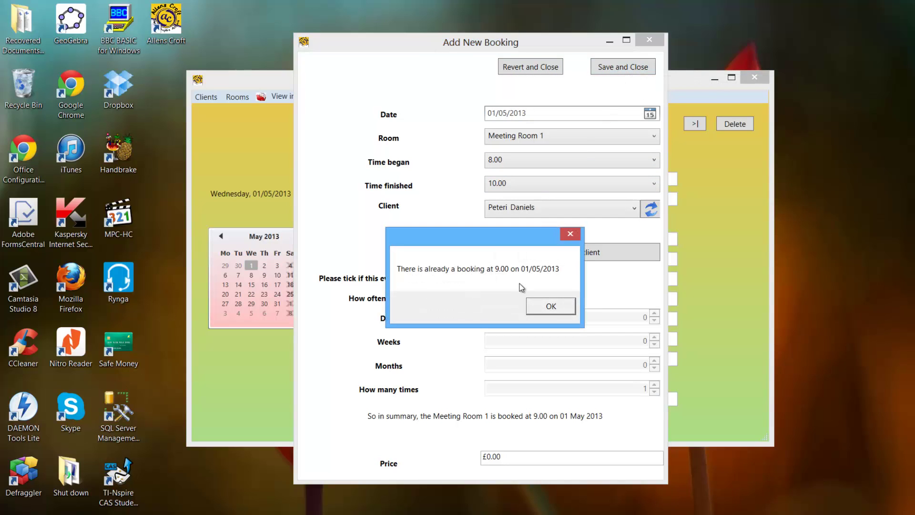
pyautogui.click(551, 306)
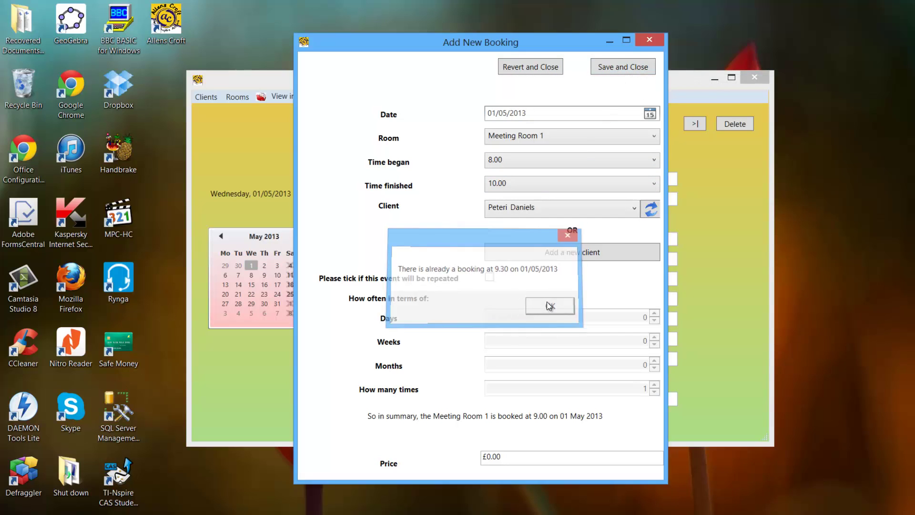
pyautogui.click(510, 168)
pyautogui.click(511, 211)
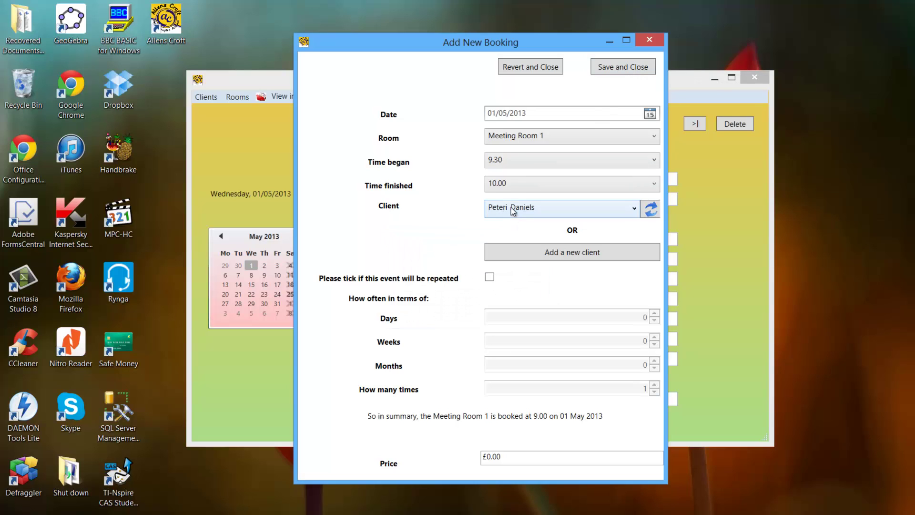
pyautogui.click(612, 72)
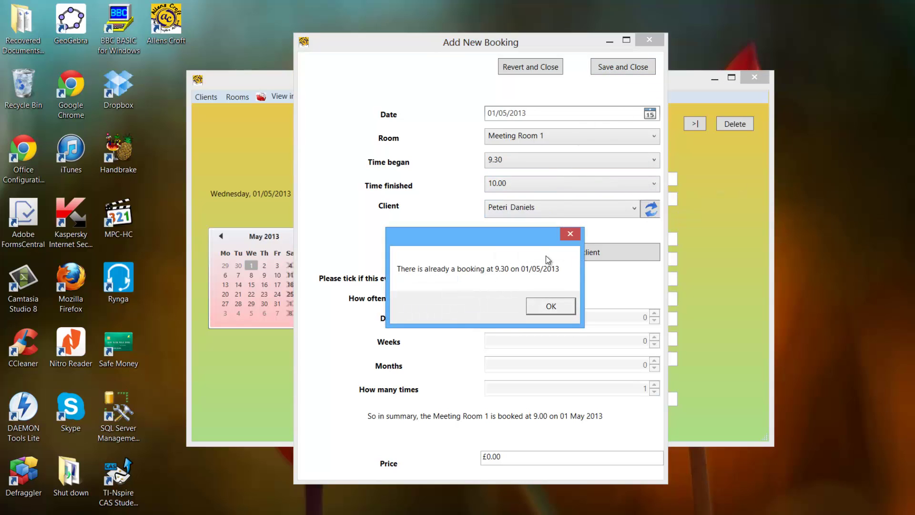
pyautogui.click(549, 304)
# Change the booking to start at 11.00 and finish at 12.30, then save it.
pyautogui.click(515, 187)
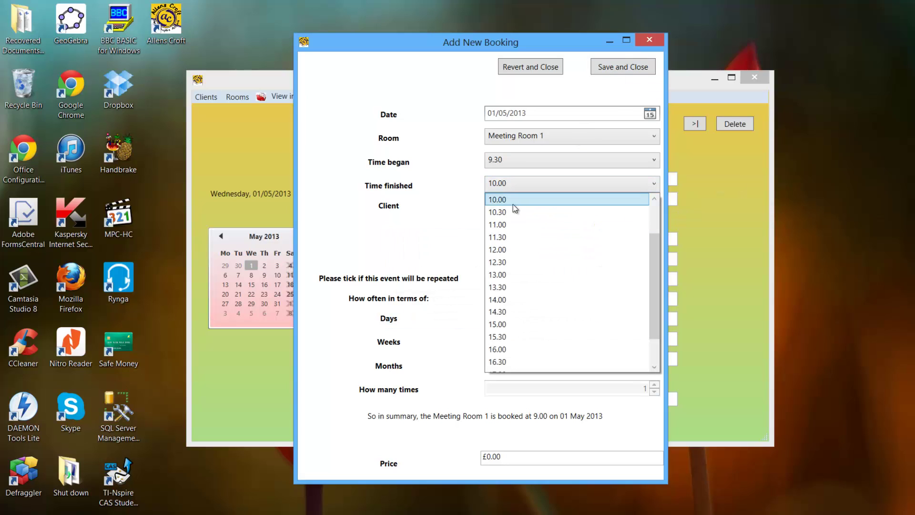
pyautogui.click(511, 232)
pyautogui.click(500, 159)
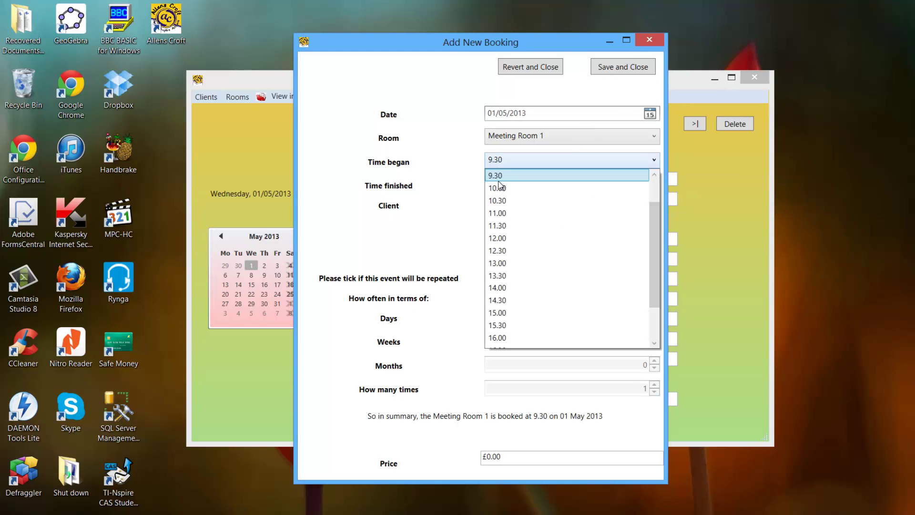
pyautogui.click(503, 213)
pyautogui.click(532, 182)
pyautogui.click(519, 238)
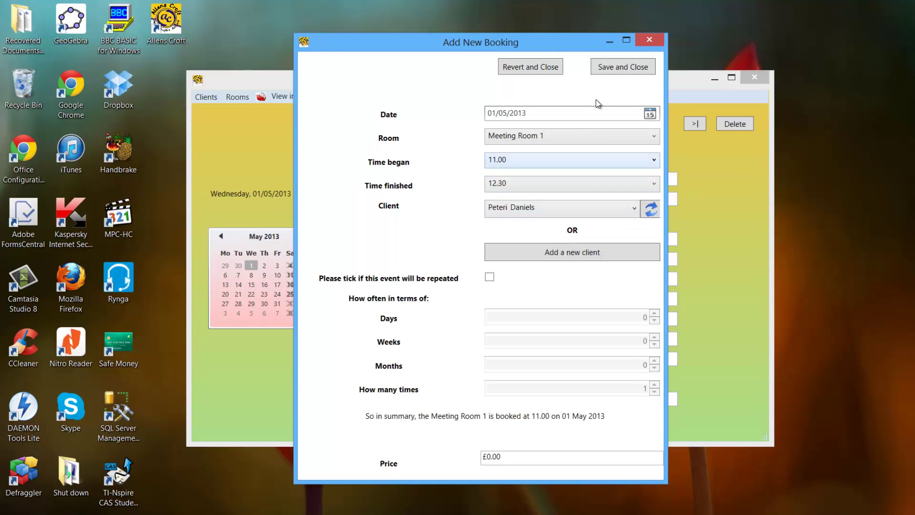
pyautogui.click(608, 72)
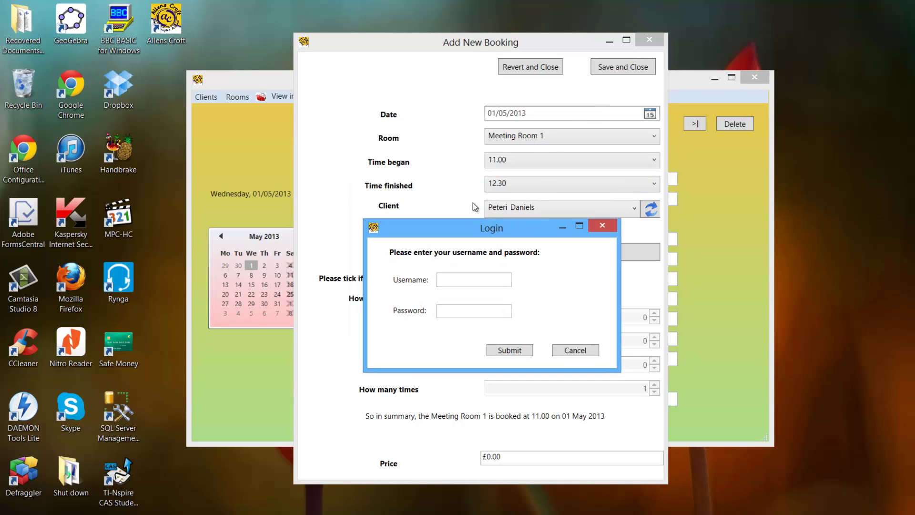
# Log in to authorise the save and acknowledge the user-accepted message.
pyautogui.write('ad')
pyautogui.click(456, 311)
pyautogui.write('ad')
pyautogui.click(506, 351)
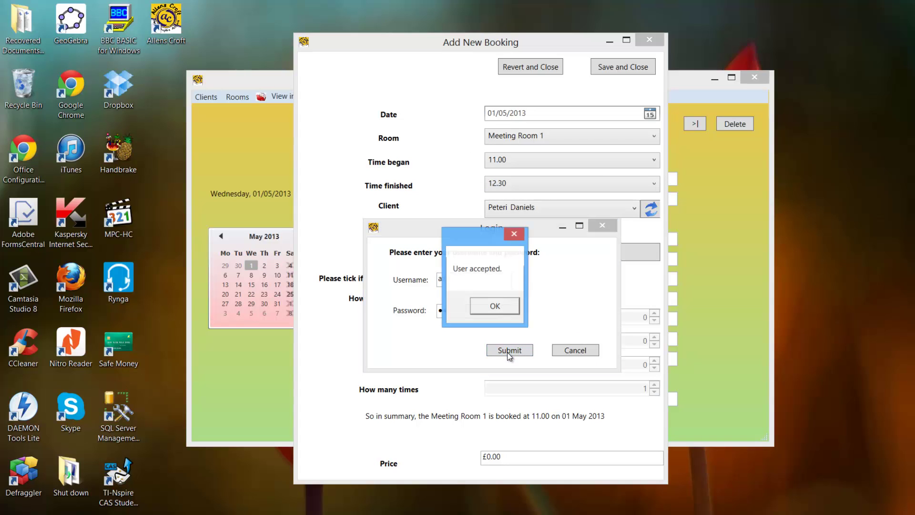
pyautogui.click(491, 306)
# Start a new Meeting Room 1 booking dated 30/04/2013.
pyautogui.click(497, 305)
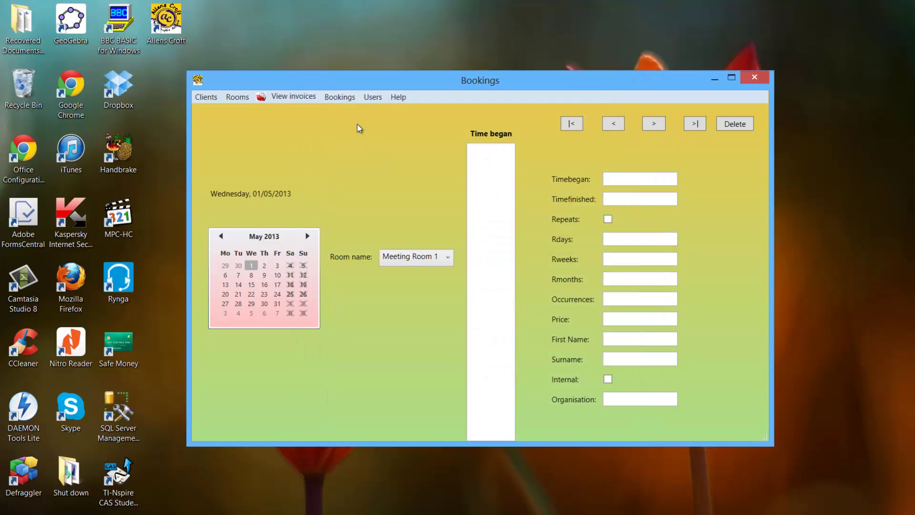
pyautogui.click(337, 94)
pyautogui.click(348, 109)
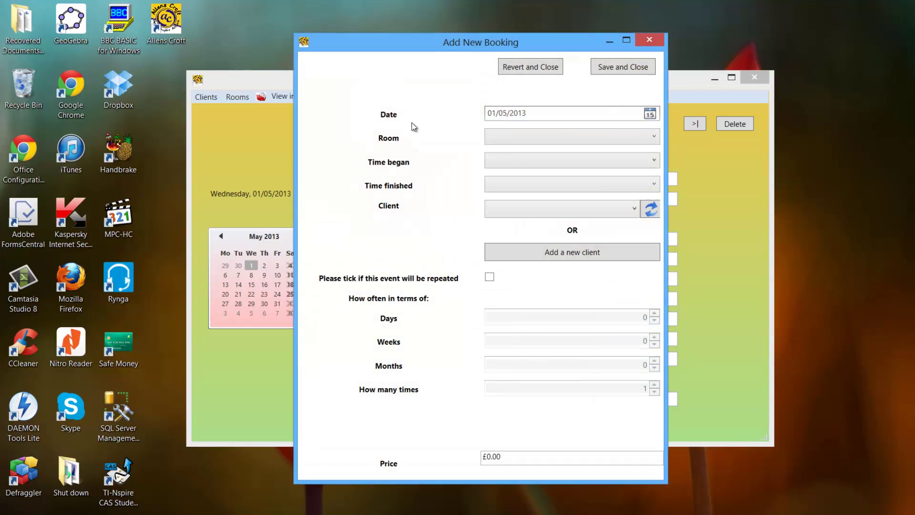
pyautogui.click(649, 114)
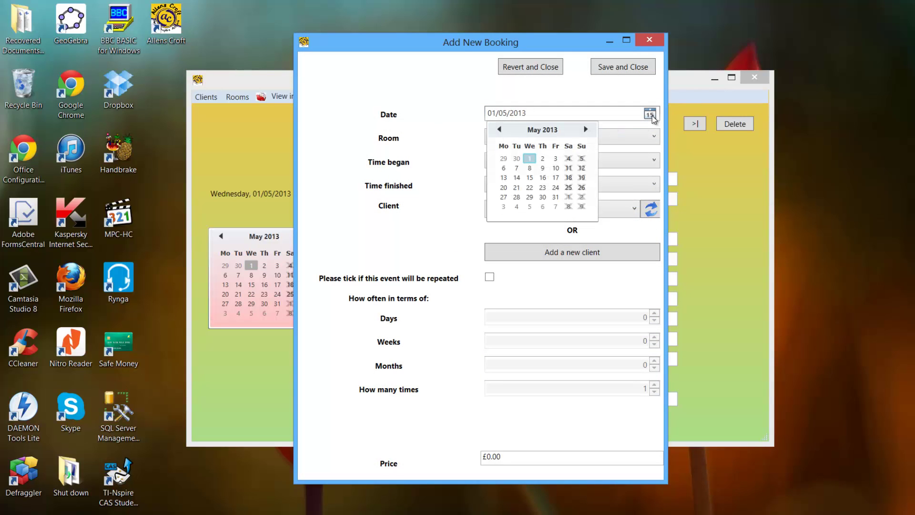
pyautogui.click(516, 159)
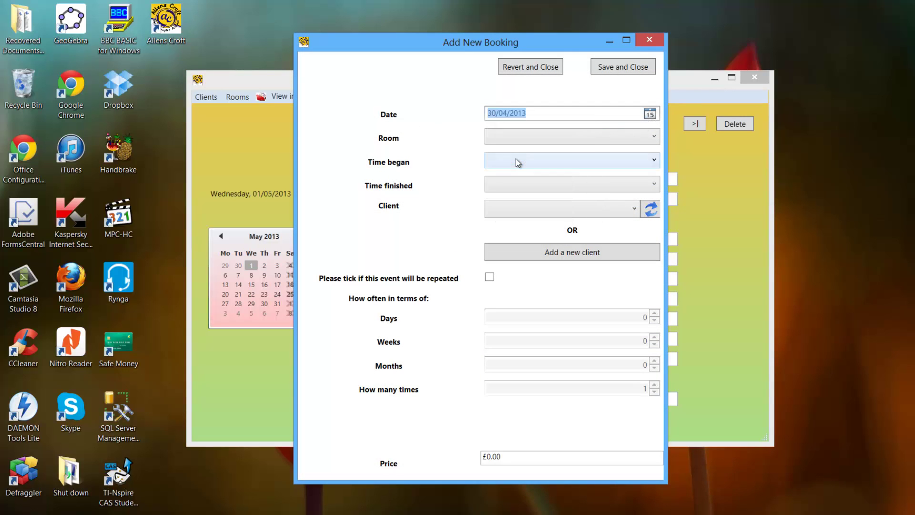
pyautogui.click(516, 138)
pyautogui.click(523, 153)
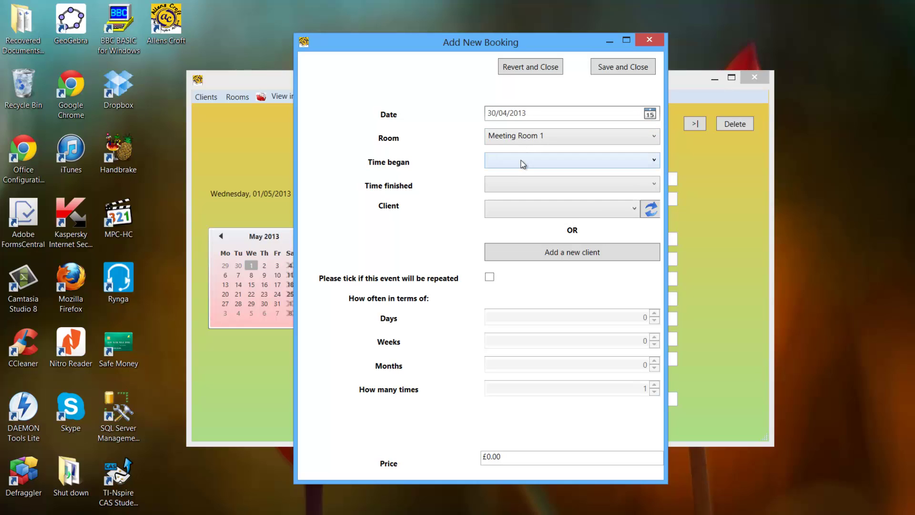
# Set the booking to 9.00–10.00 and choose its client.
pyautogui.click(521, 161)
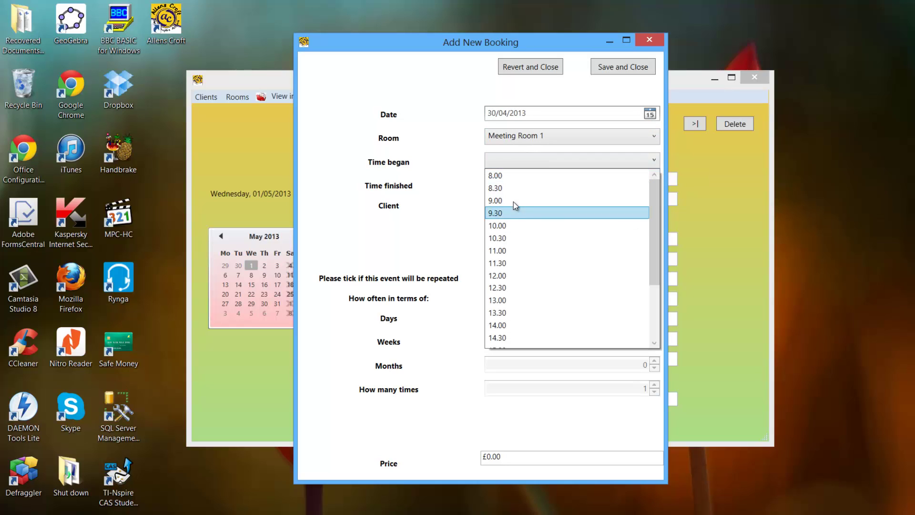
pyautogui.click(513, 200)
pyautogui.click(515, 183)
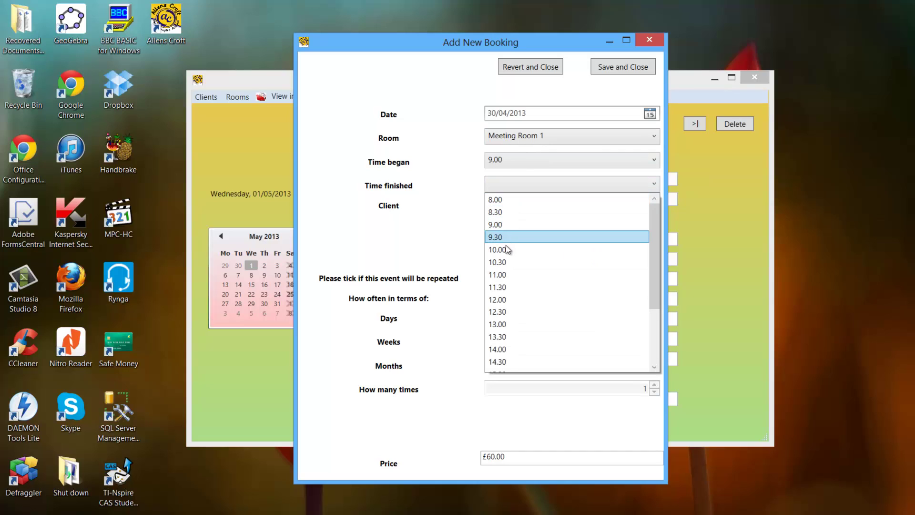
pyautogui.click(505, 246)
pyautogui.click(502, 212)
pyautogui.click(501, 222)
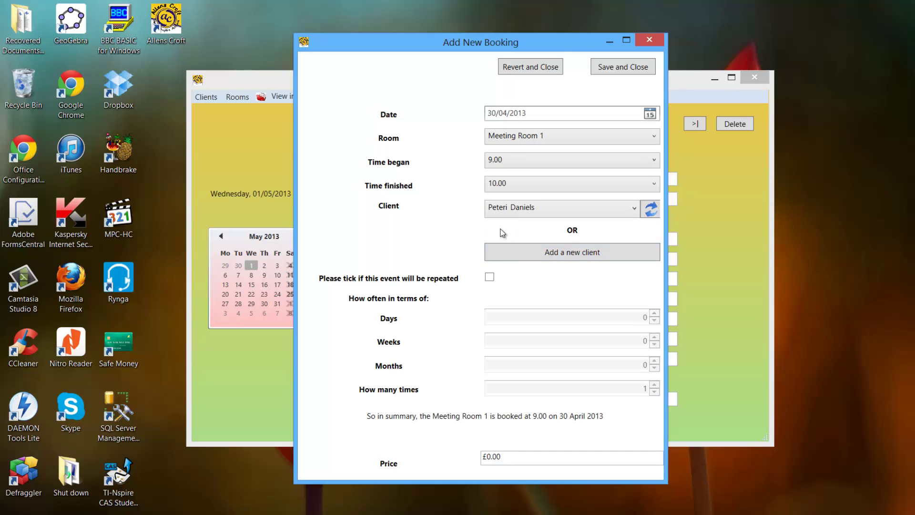
# Make the booking repeat every 1 day for 3 occurrences and save it.
pyautogui.click(500, 276)
pyautogui.click(654, 314)
pyautogui.click(653, 385)
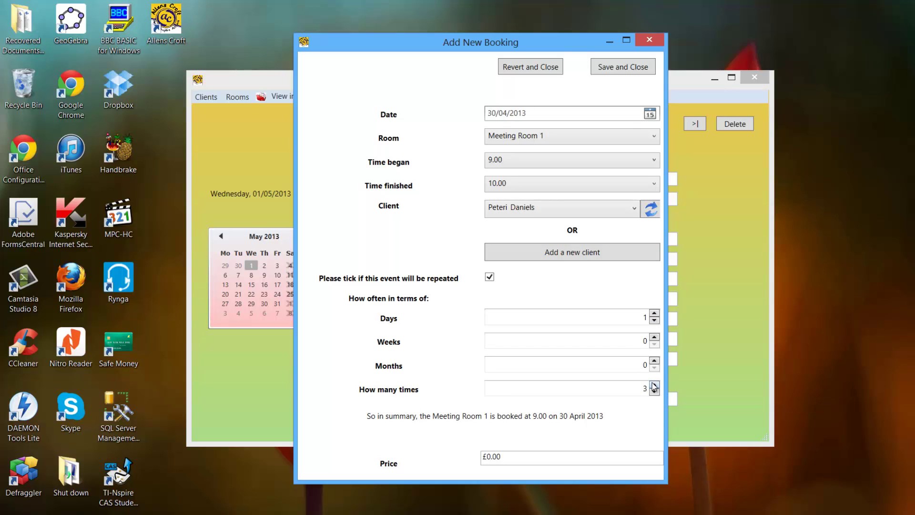
pyautogui.click(611, 71)
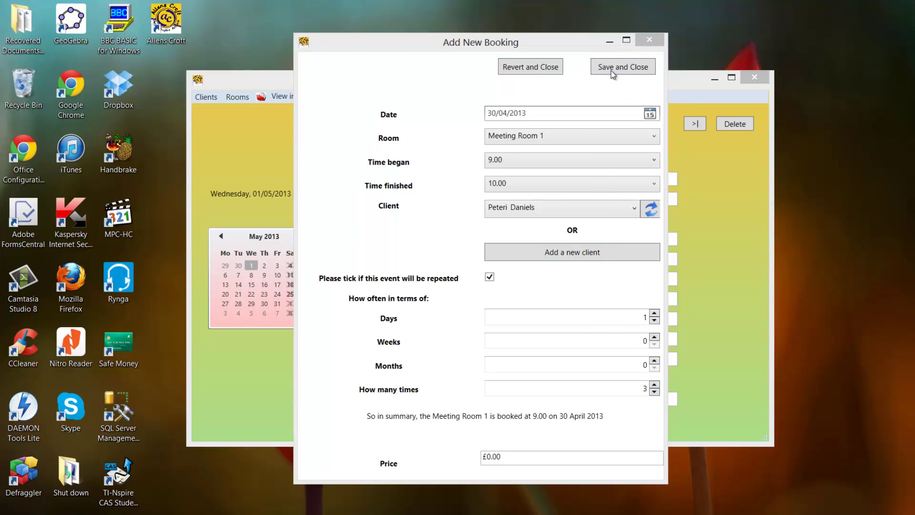
# Log in, then dismiss the existing-booking warning and acknowledge the saved message.
pyautogui.click(450, 246)
pyautogui.write('aa')
pyautogui.click(449, 277)
pyautogui.write('aa')
pyautogui.click(482, 310)
pyautogui.click(493, 305)
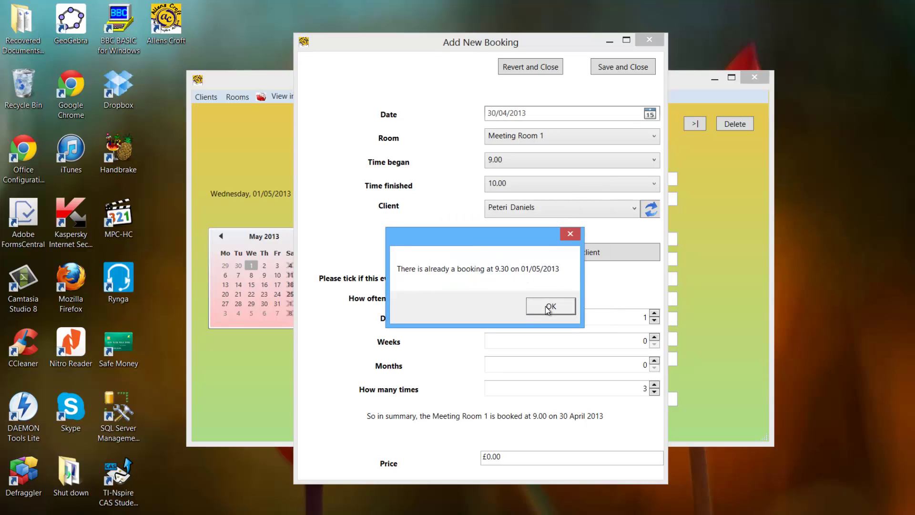
pyautogui.click(546, 307)
pyautogui.click(513, 306)
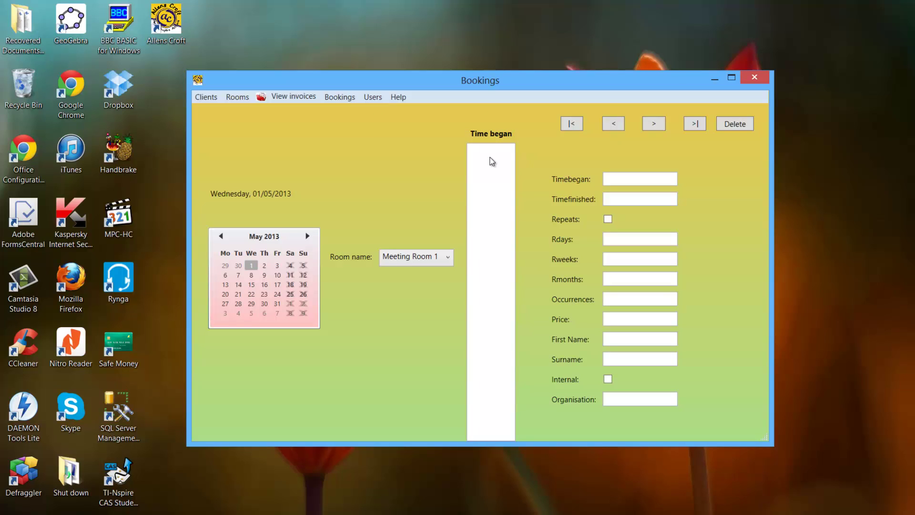
# Leave the booking options unchosen and request deletion of the current booking entry.
pyautogui.click(333, 98)
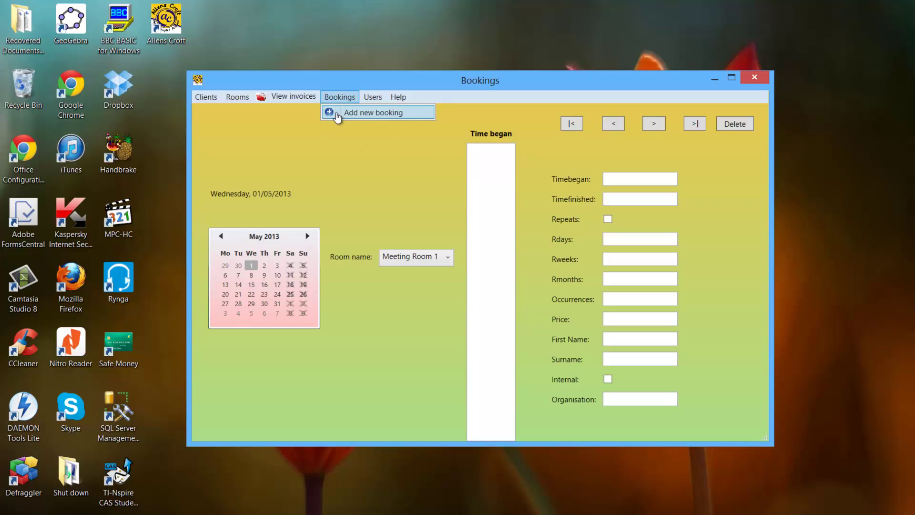
pyautogui.click(367, 141)
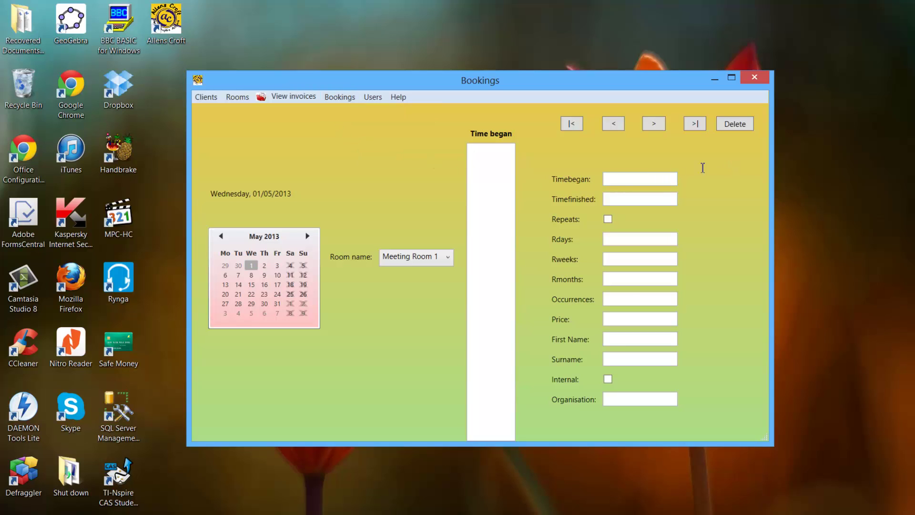
pyautogui.click(731, 126)
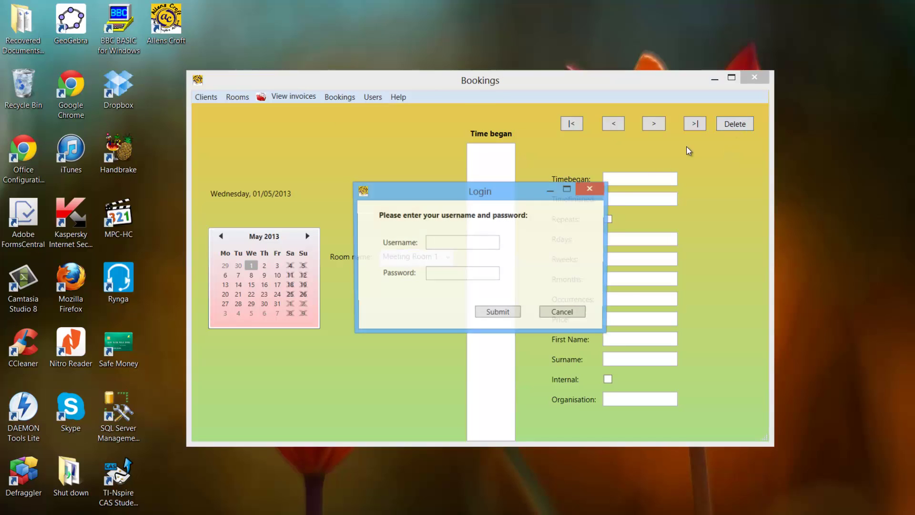
# Enter the login username and password; the first attempt is rejected as incorrect.
pyautogui.write('aa')
pyautogui.click(461, 270)
pyautogui.write('aa')
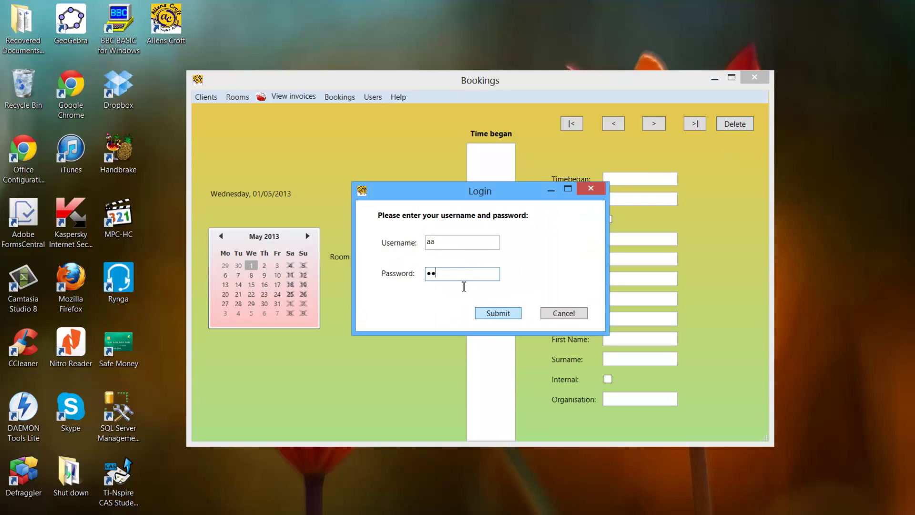
pyautogui.click(450, 244)
pyautogui.write('a')
pyautogui.click(478, 312)
pyautogui.click(524, 306)
# Correct the password, log in successfully, and close the 'Cannot delete the blank entry' warning.
pyautogui.click(470, 248)
pyautogui.click(450, 275)
pyautogui.write('a')
pyautogui.click(494, 311)
pyautogui.click(521, 306)
pyautogui.click(465, 279)
pyautogui.press('BackSpace')
pyautogui.click(480, 312)
pyautogui.click(492, 304)
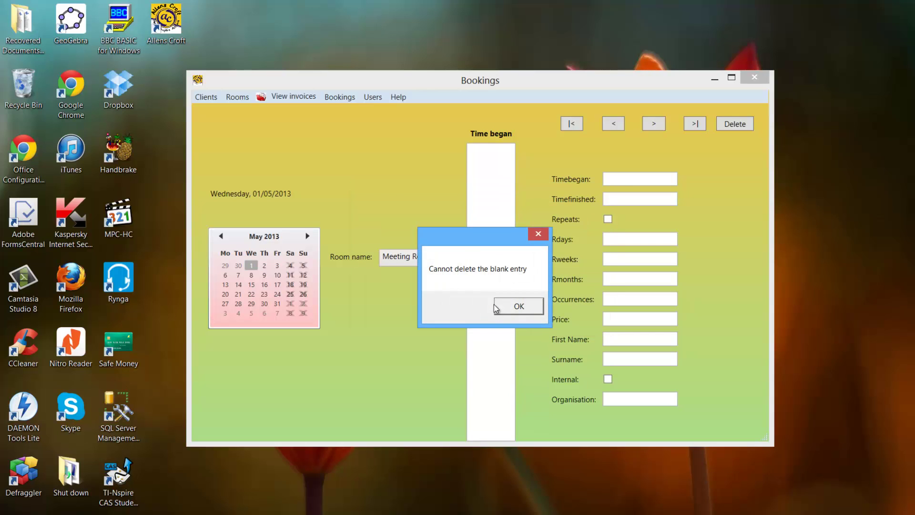
pyautogui.moveTo(453, 242); pyautogui.dragTo(465, 276)
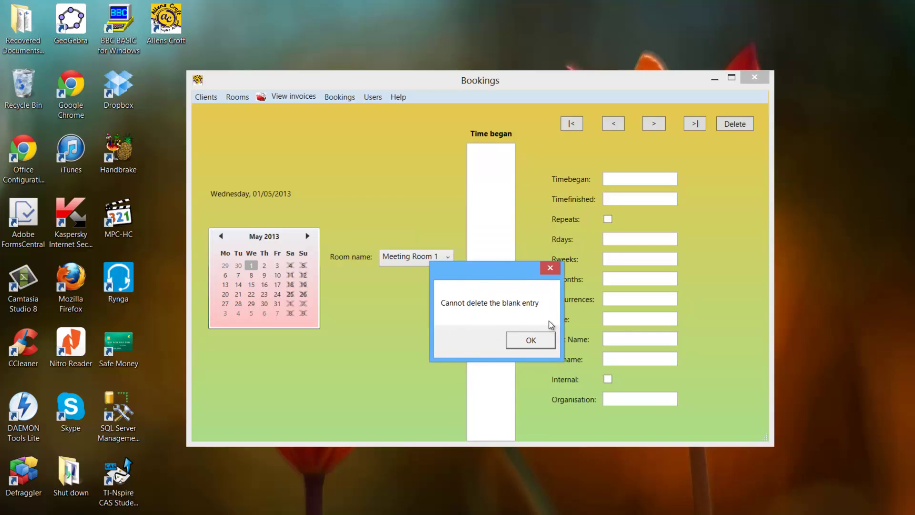
pyautogui.click(540, 339)
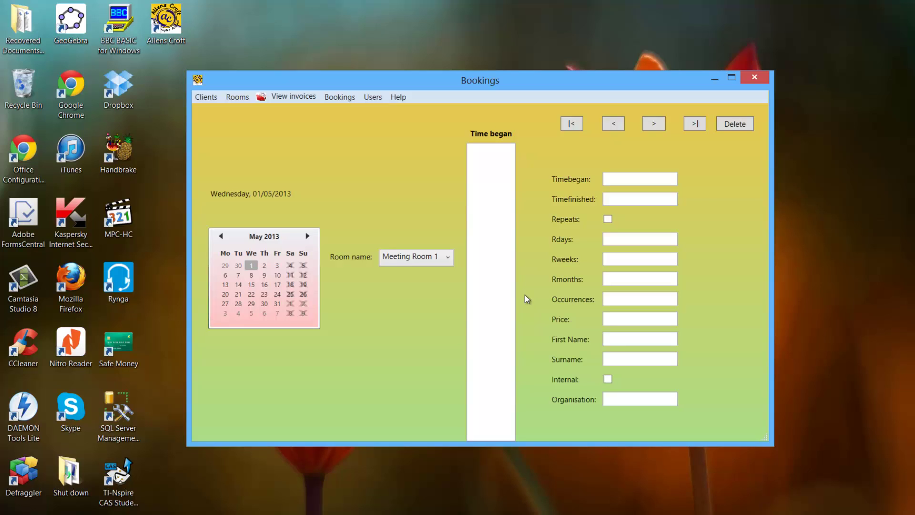
# Start a new user with a username and password, but saving fails on the confirmation field.
pyautogui.click(373, 97)
pyautogui.click(378, 111)
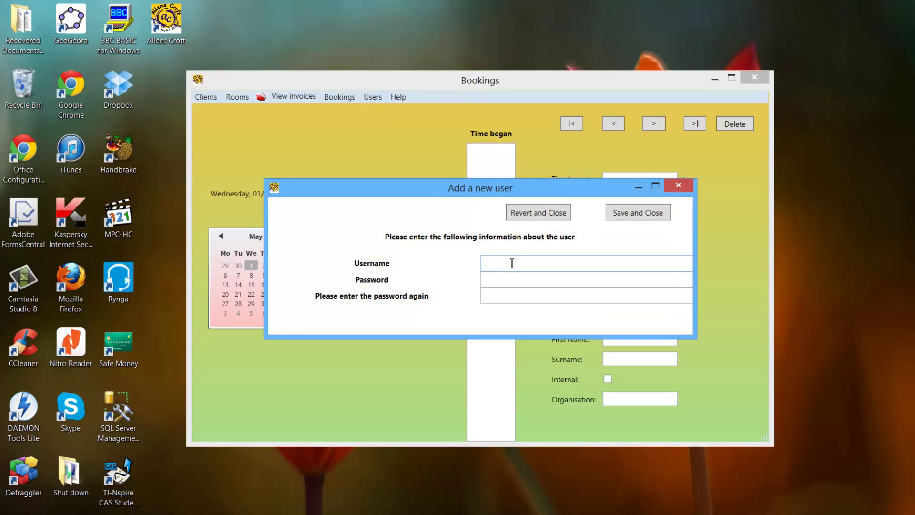
pyautogui.click(511, 263)
pyautogui.write('Ahmad')
pyautogui.press('Tab')
pyautogui.write('password')
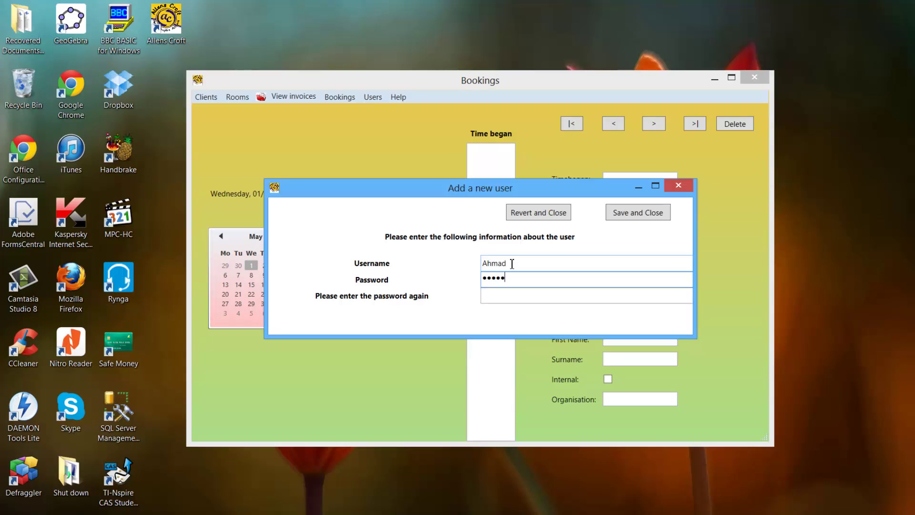
pyautogui.press('Tab')
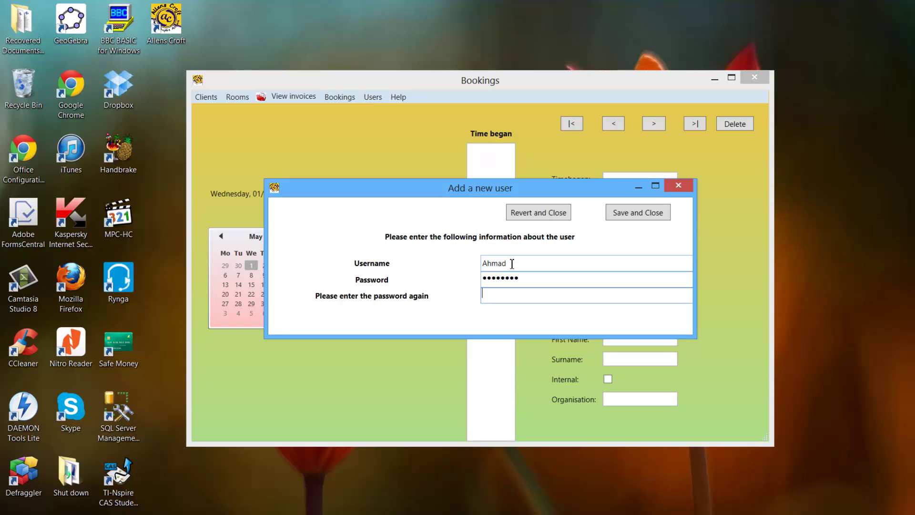
pyautogui.write('p')
pyautogui.click(639, 215)
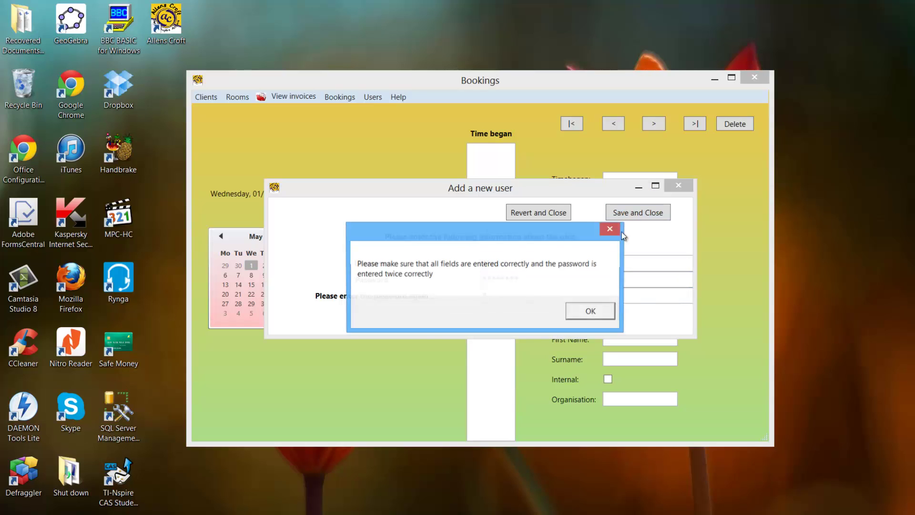
pyautogui.click(591, 311)
# Re-enter the password and a matching confirmation, then save the new user.
pyautogui.moveTo(510, 292); pyautogui.dragTo(464, 288)
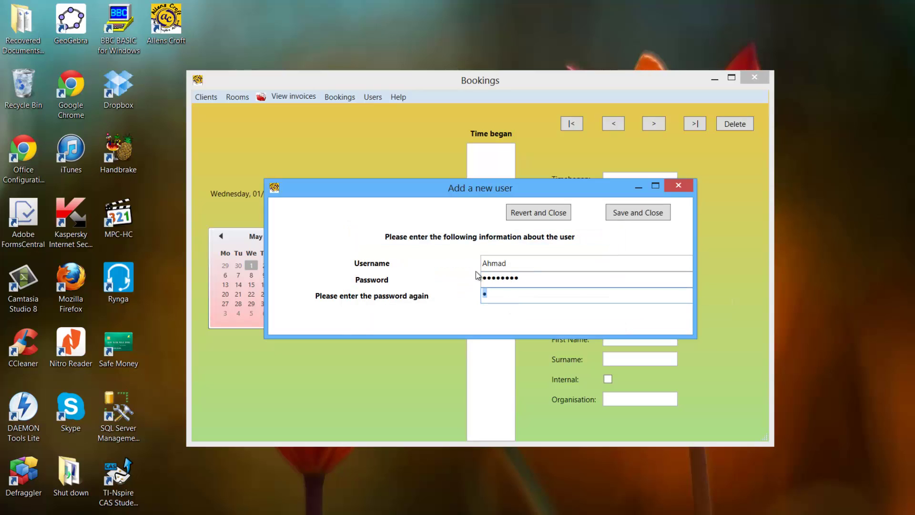
pyautogui.write('password')
pyautogui.click(641, 216)
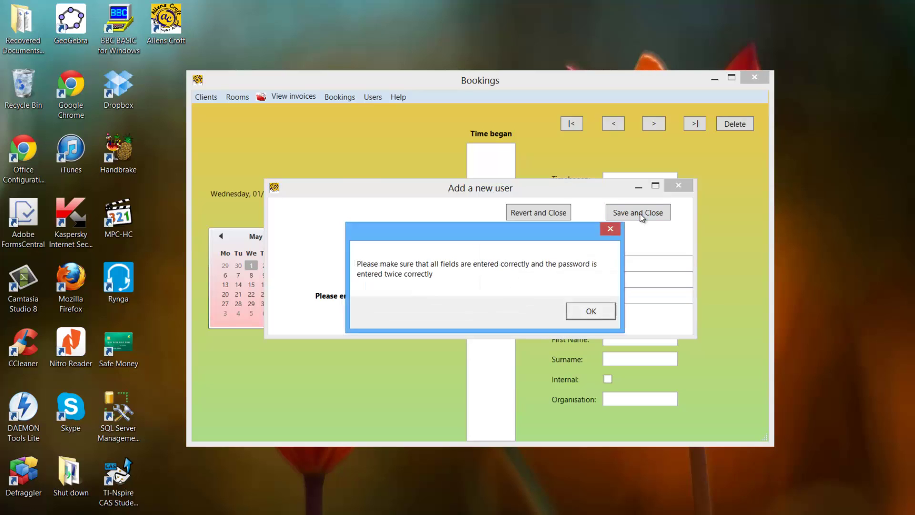
pyautogui.click(589, 309)
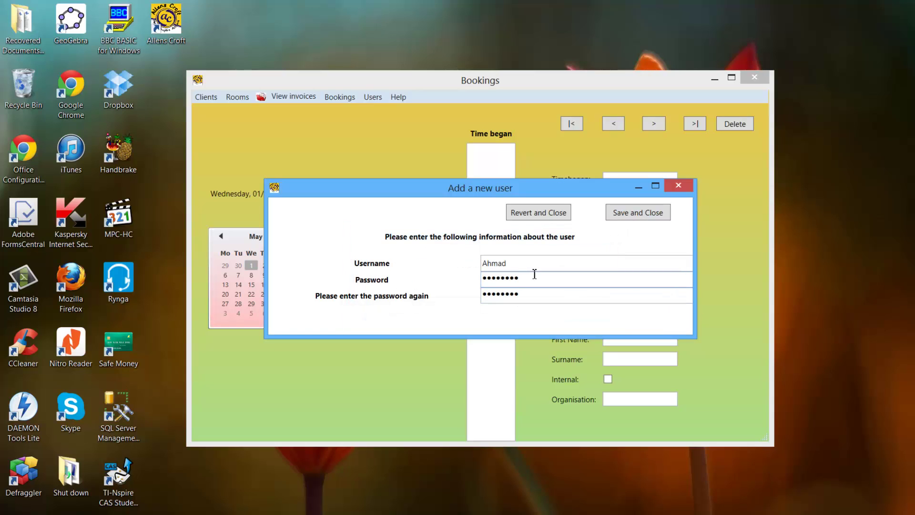
pyautogui.moveTo(531, 281); pyautogui.dragTo(413, 265)
pyautogui.write('password')
pyautogui.press('Tab')
pyautogui.write('password')
pyautogui.hotkey('ctrl', 'a')
pyautogui.write('password')
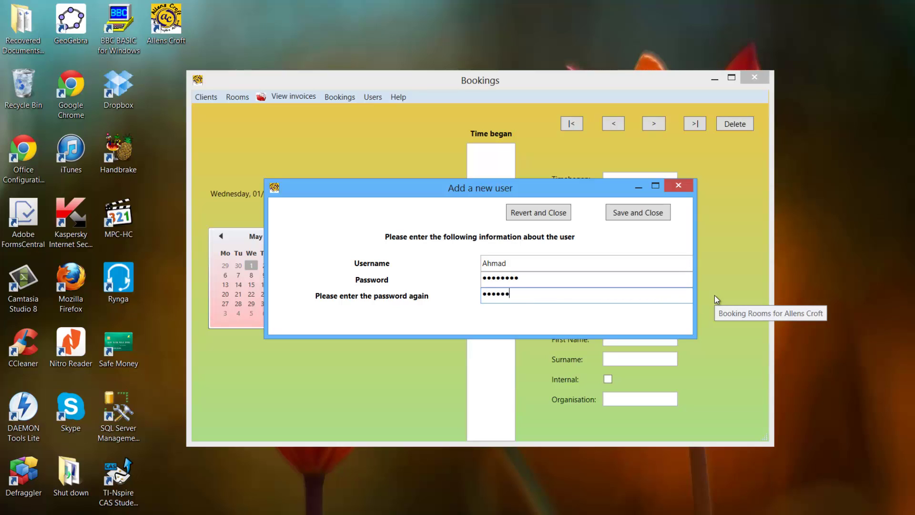
pyautogui.click(647, 216)
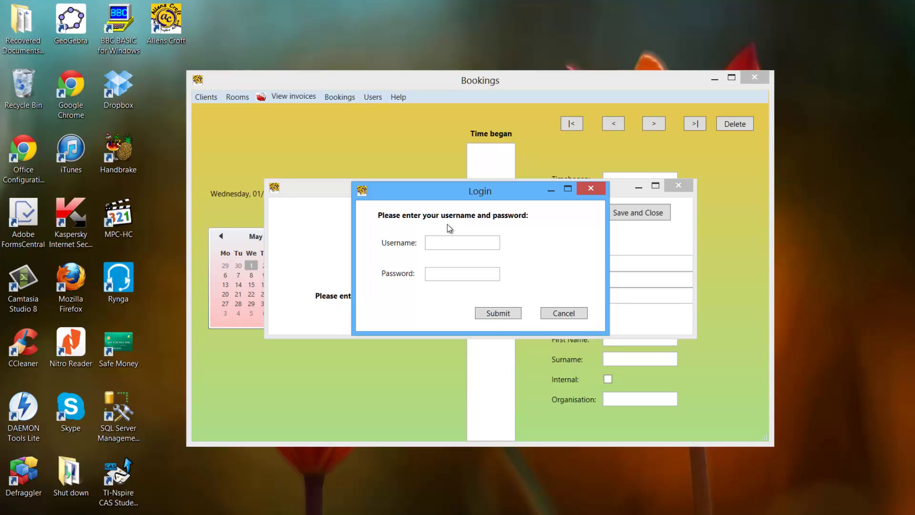
# Log in as administrator and acknowledge the accepted and saved messages.
pyautogui.click(448, 243)
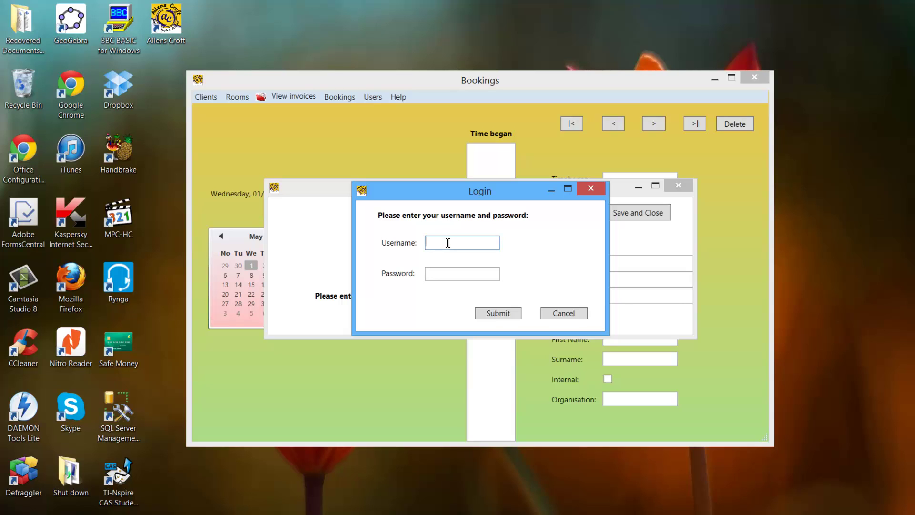
pyautogui.click(434, 272)
pyautogui.write('aa')
pyautogui.click(482, 316)
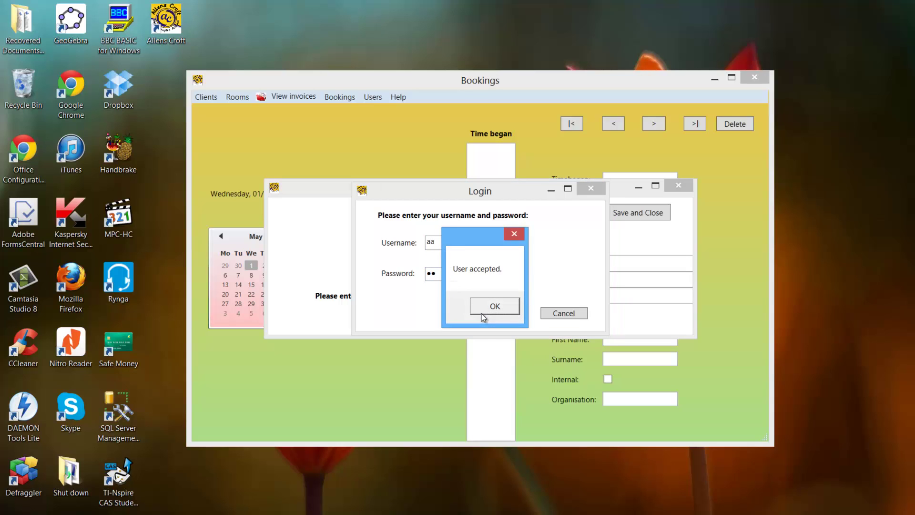
pyautogui.click(493, 308)
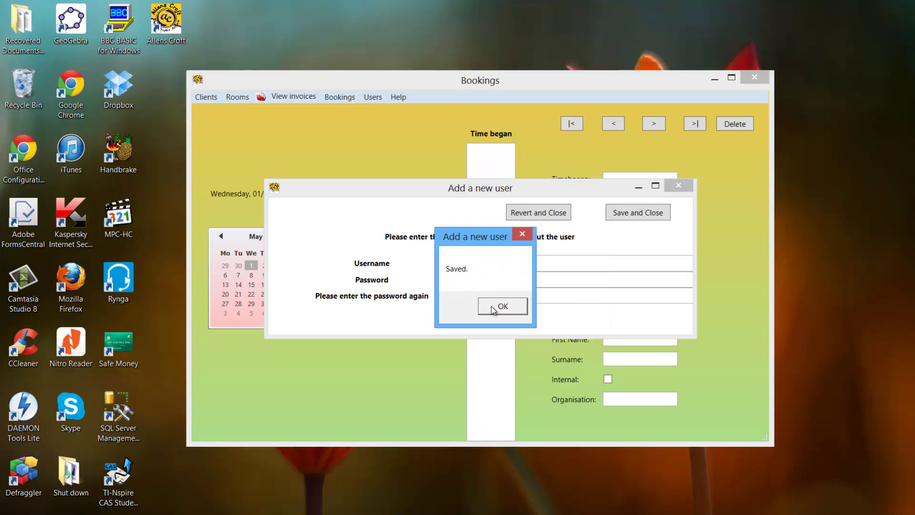
pyautogui.click(501, 305)
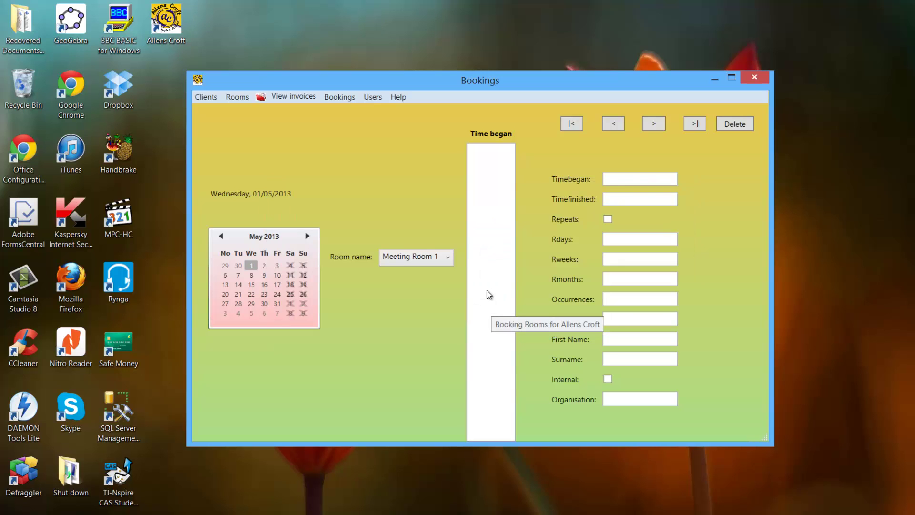
# Add a Meeting Room 1 booking from 8 to 10.00 for the client and save it.
pyautogui.click(338, 97)
pyautogui.click(343, 114)
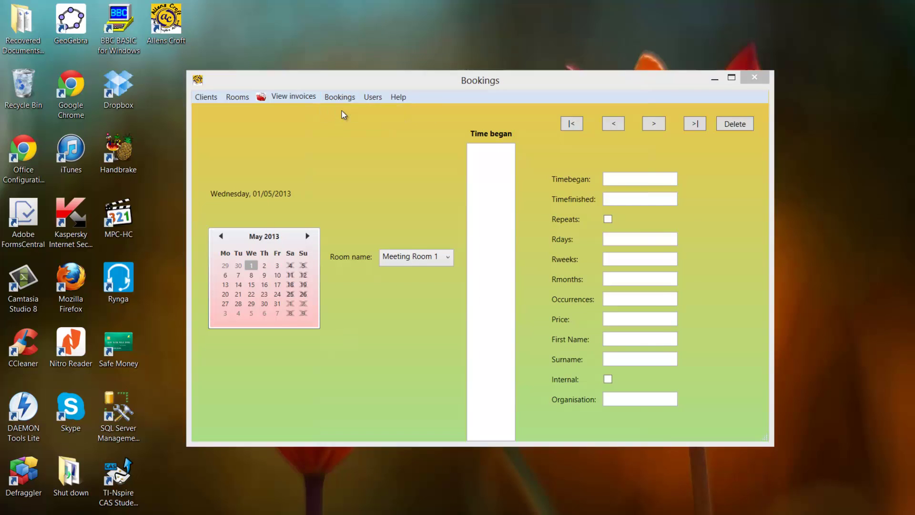
pyautogui.click(542, 130)
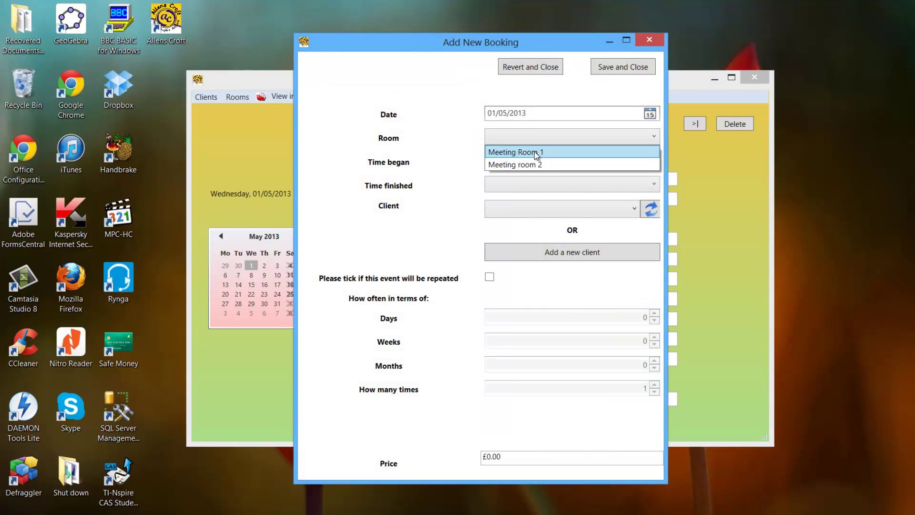
pyautogui.click(534, 151)
pyautogui.click(528, 160)
pyautogui.click(522, 185)
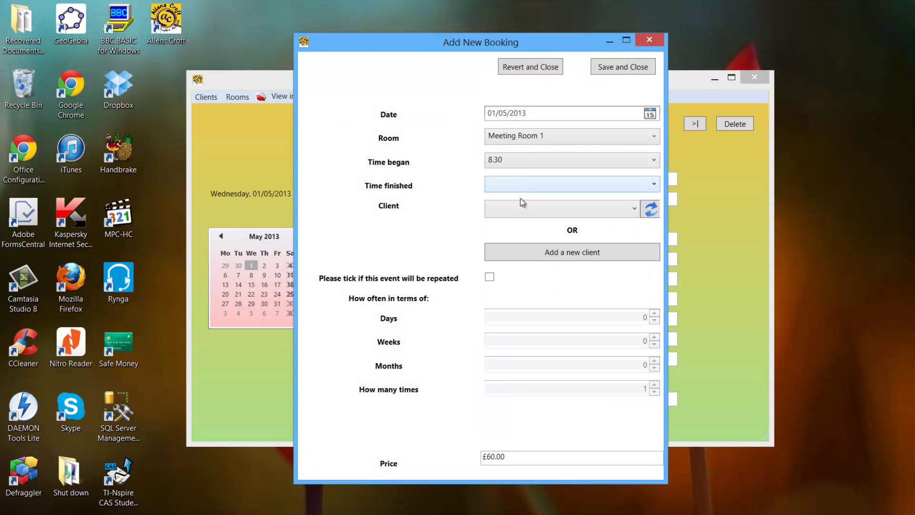
pyautogui.click(536, 246)
pyautogui.click(541, 206)
pyautogui.click(524, 224)
pyautogui.click(608, 70)
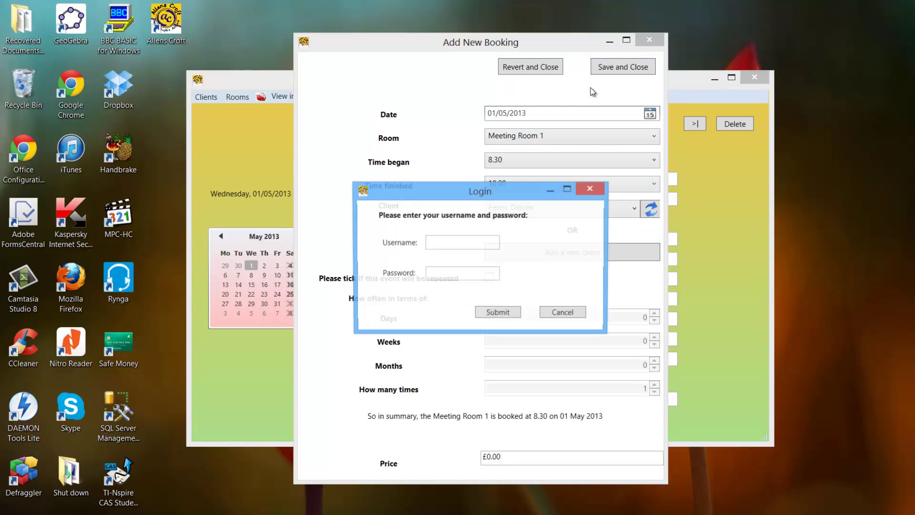
# Log in with the new user's credentials, then show the 8 o'clock booking's details.
pyautogui.click(472, 245)
pyautogui.write('Ahmad')
pyautogui.press('Tab')
pyautogui.write('•••••••••')
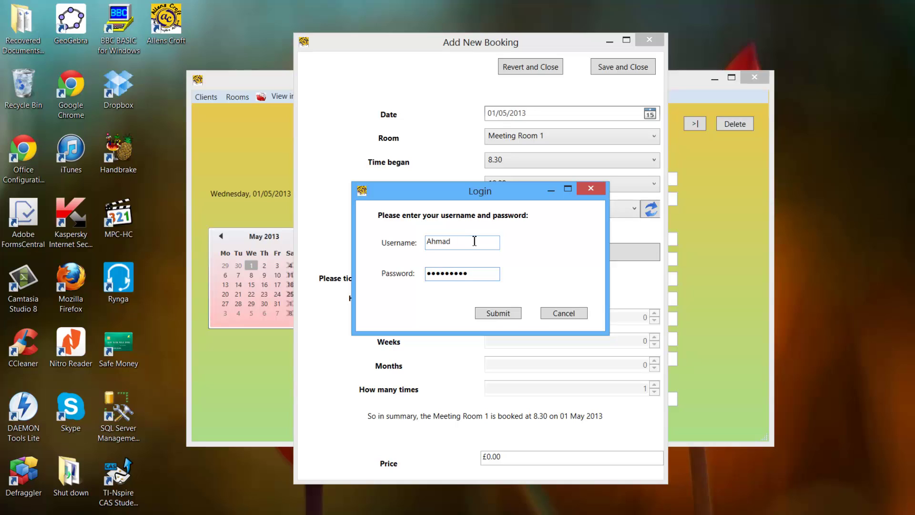
pyautogui.press('BackSpace')
pyautogui.press('BackSpace')
pyautogui.press('BackSpace')
pyautogui.press('BackSpace')
pyautogui.press('BackSpace')
pyautogui.press('BackSpace')
pyautogui.press('BackSpace')
pyautogui.press('BackSpace')
pyautogui.press('BackSpace')
pyautogui.write('•••••••••')
pyautogui.click(498, 314)
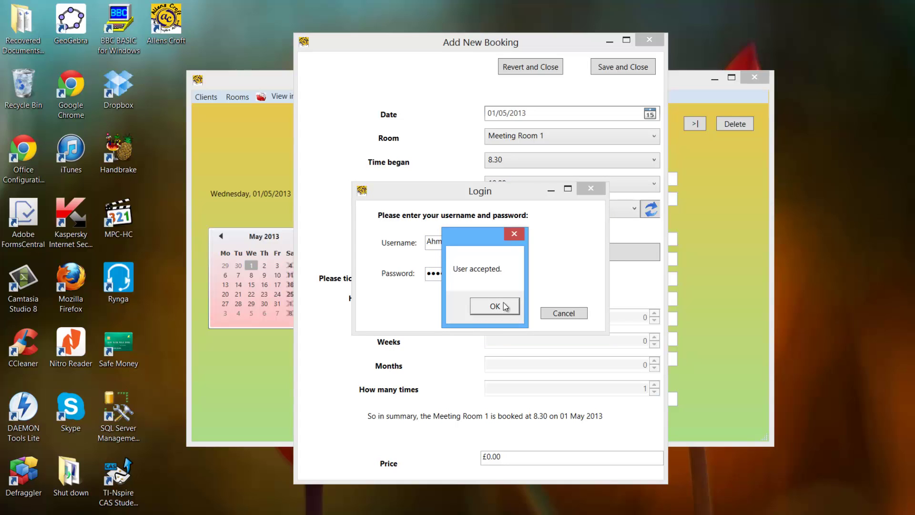
pyautogui.click(495, 306)
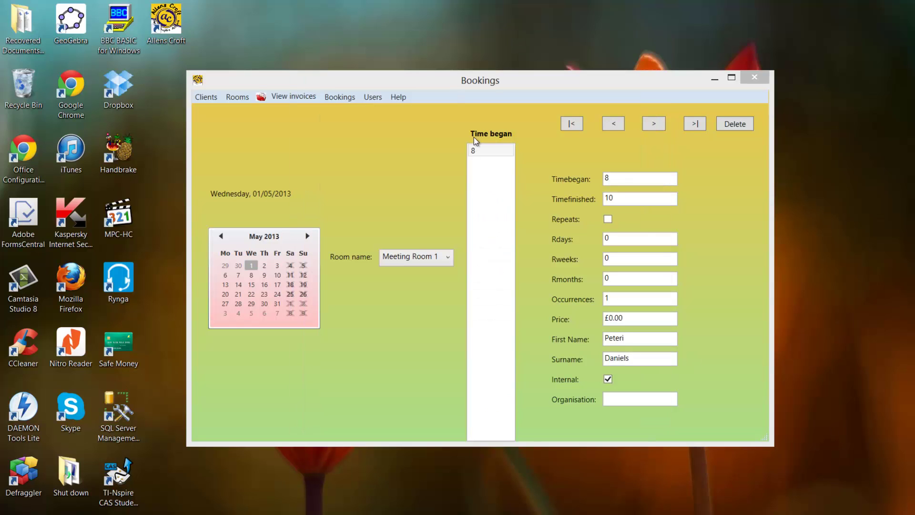
pyautogui.click(495, 151)
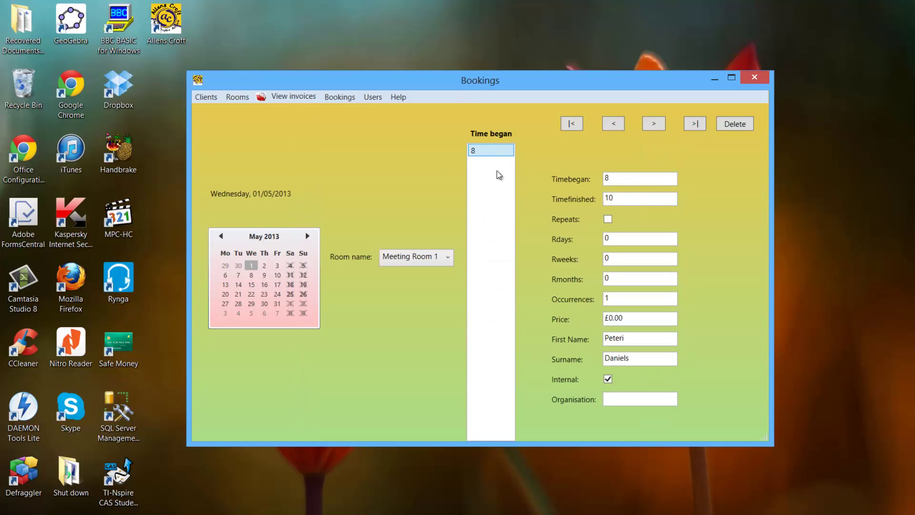
pyautogui.click(404, 97)
pyautogui.click(412, 111)
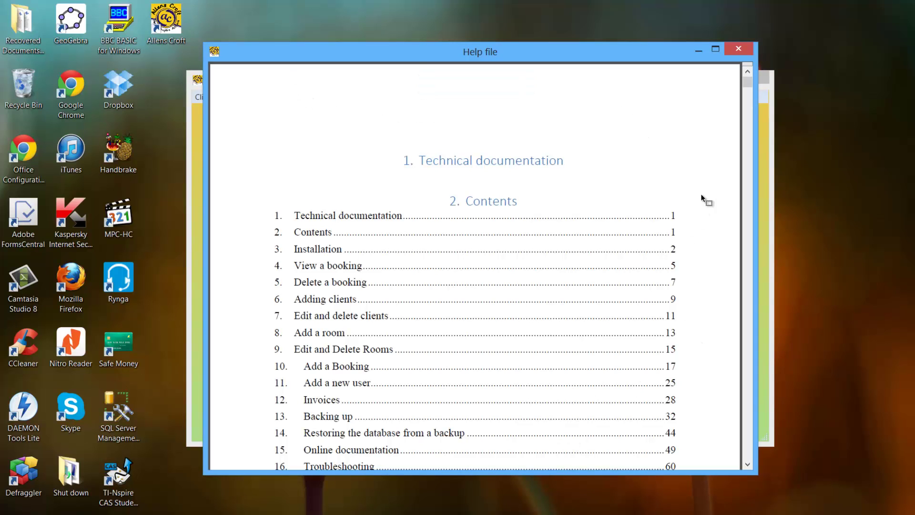
pyautogui.scroll(-7, 700, 195)
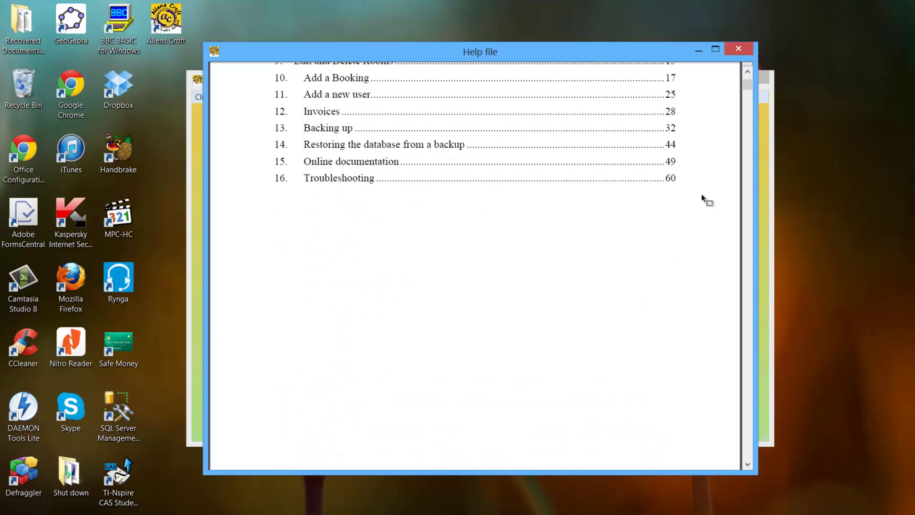
pyautogui.click(340, 132)
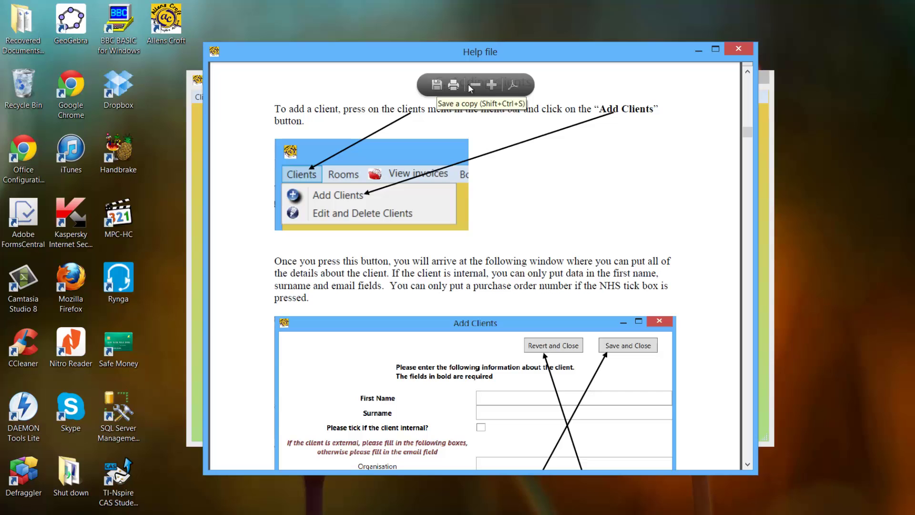
pyautogui.hotkey('ctrl', 'h')
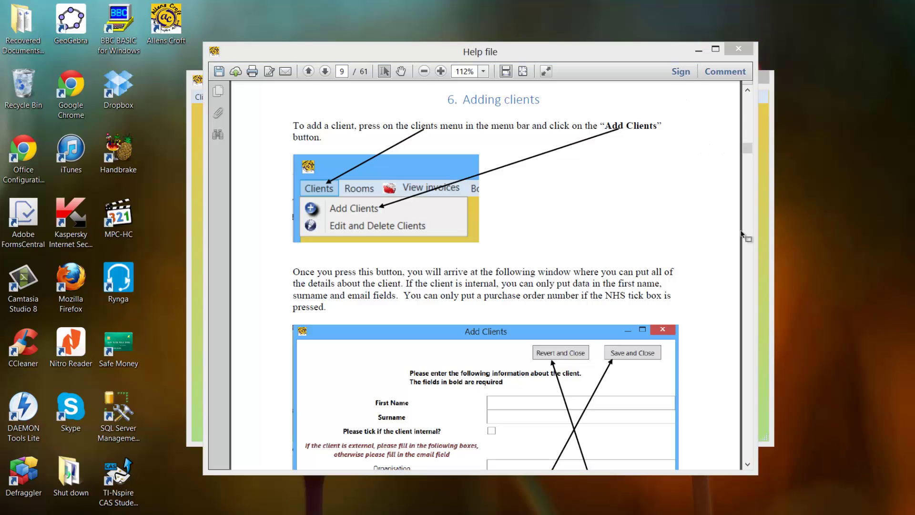
pyautogui.click(738, 49)
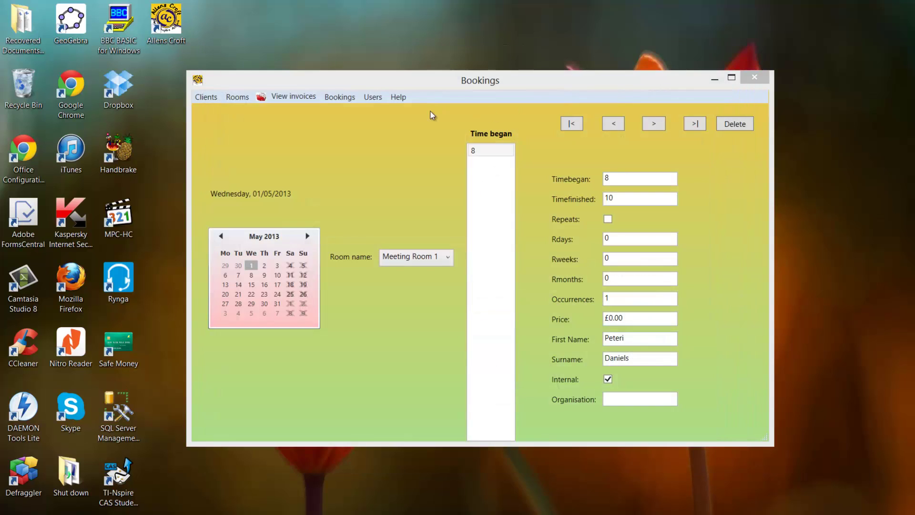
# Play the booking application's Help video from the Help menu.
pyautogui.click(394, 98)
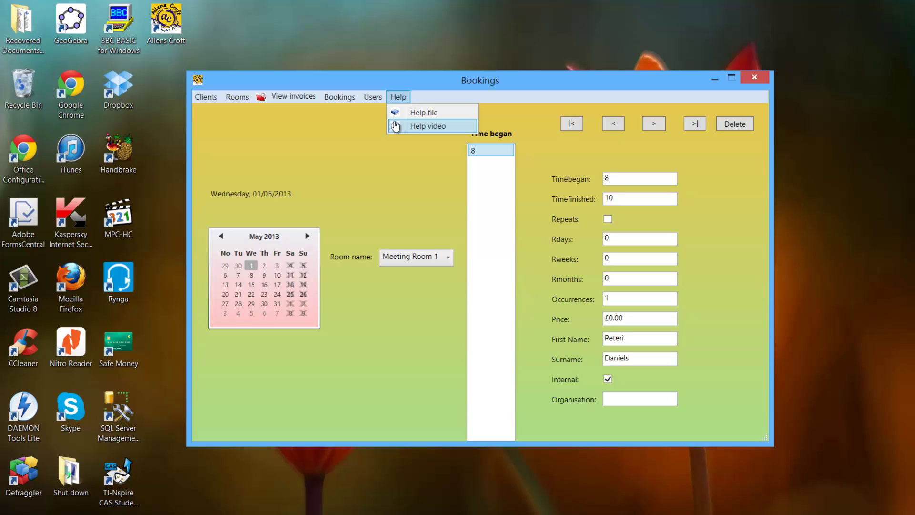
pyautogui.click(394, 125)
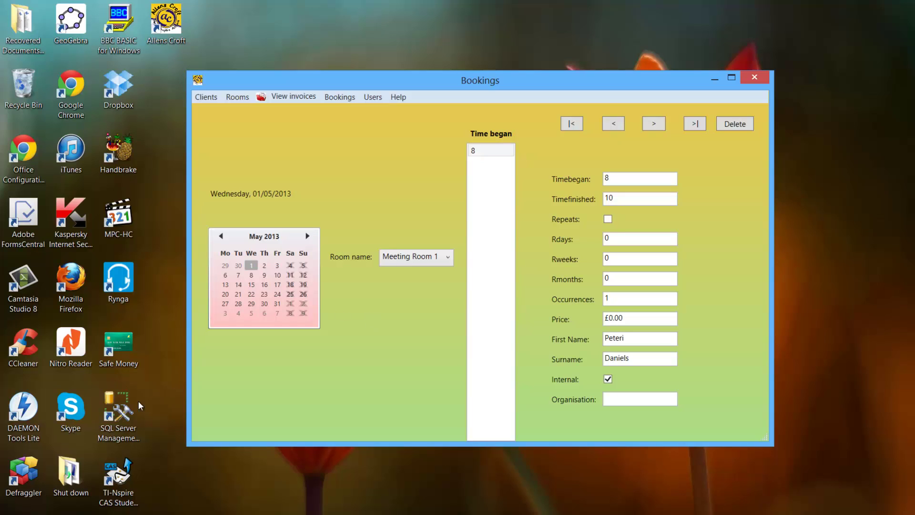
# Launch SQL Server Management Studio from its desktop shortcut.
pyautogui.click(120, 409)
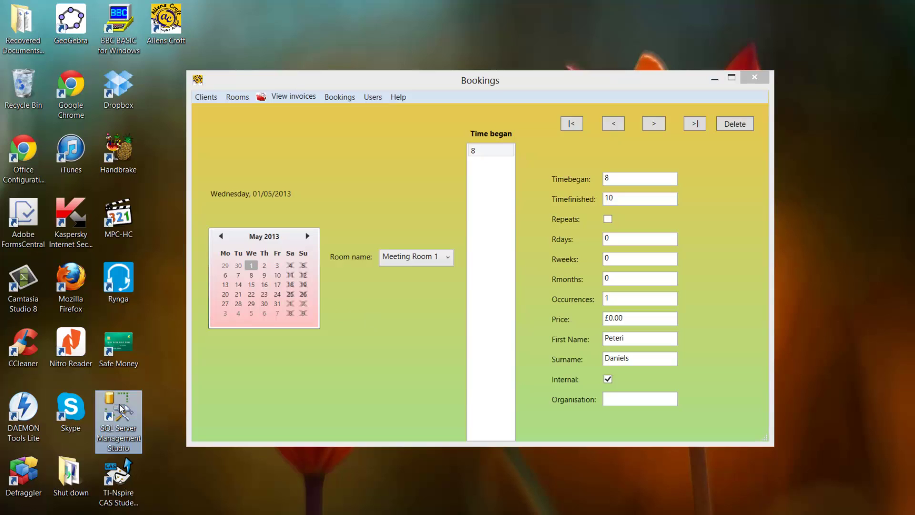
pyautogui.doubleClick(120, 408)
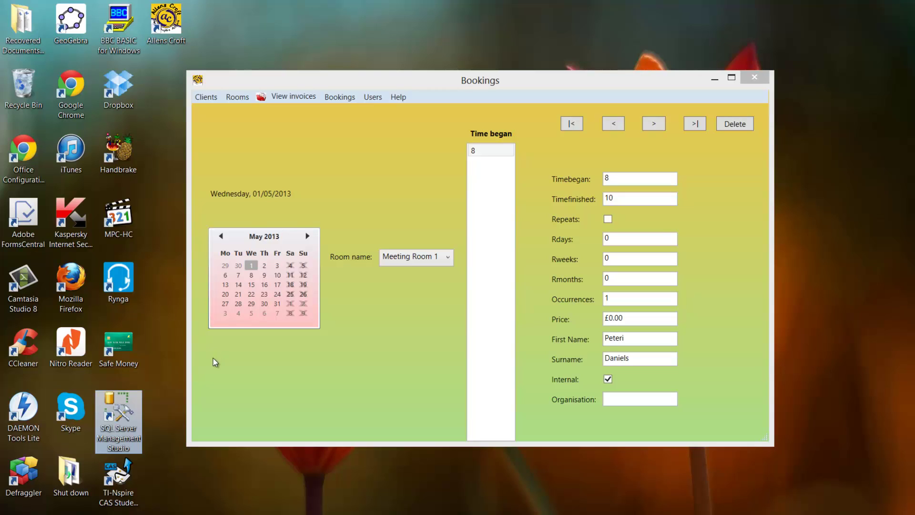
pyautogui.doubleClick(129, 396)
pyautogui.click(336, 474)
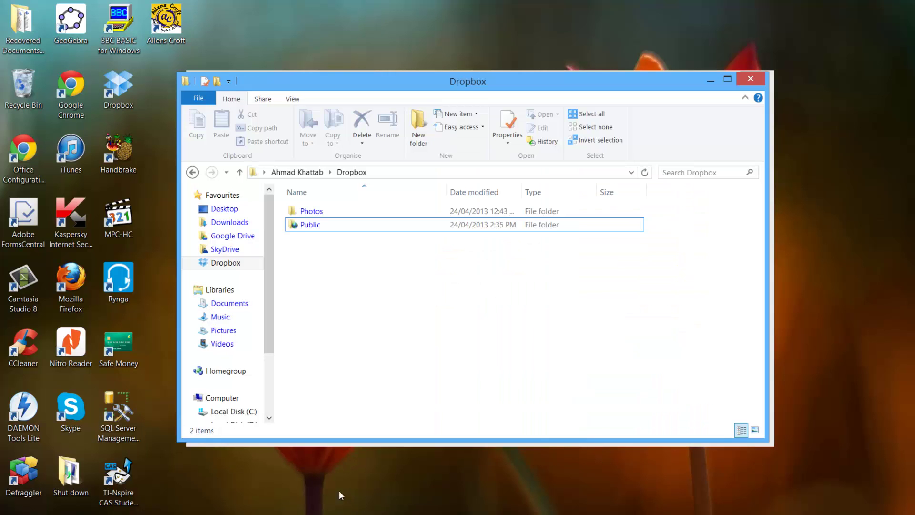
pyautogui.click(330, 227)
pyautogui.click(710, 80)
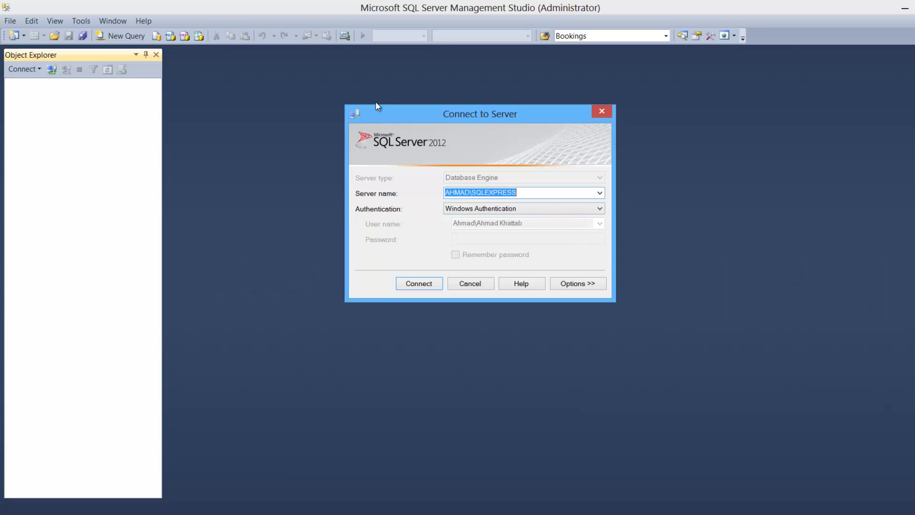
# Connect to the local SQL Server instance and select the AllensCroft database.
pyautogui.click(419, 283)
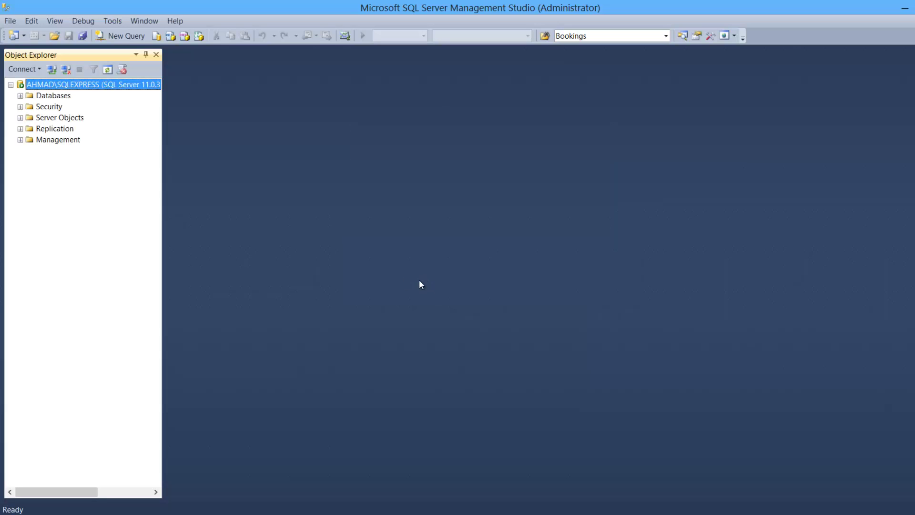
pyautogui.click(20, 96)
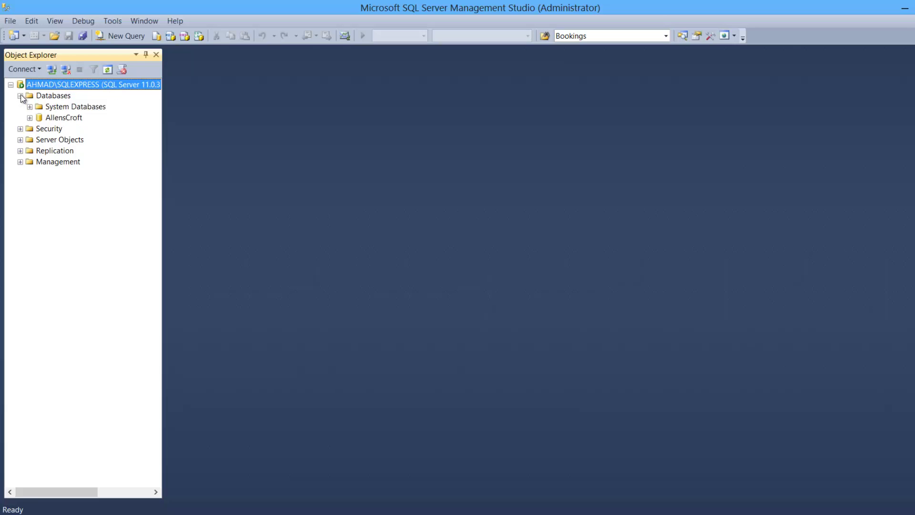
pyautogui.click(46, 118)
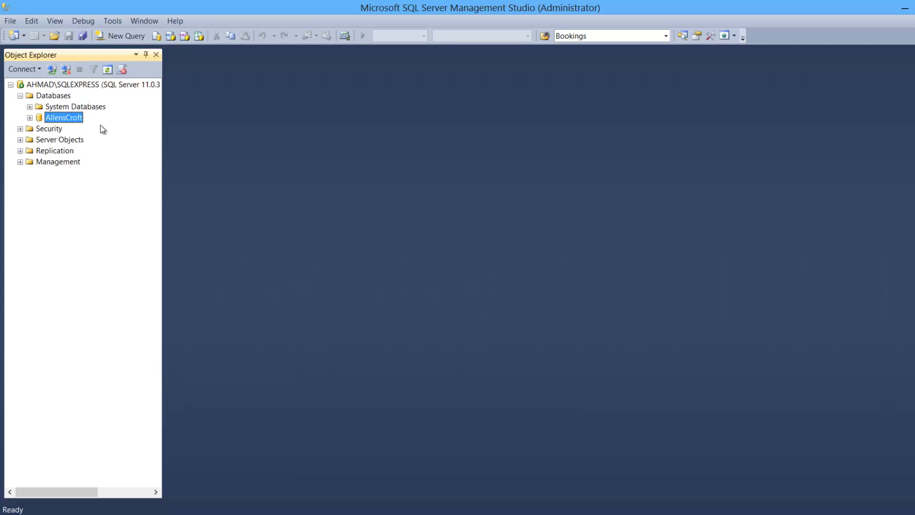
# Open Tasks > Back Up… for AllensCroft and review the backup set name and destination.
pyautogui.rightClick(69, 118)
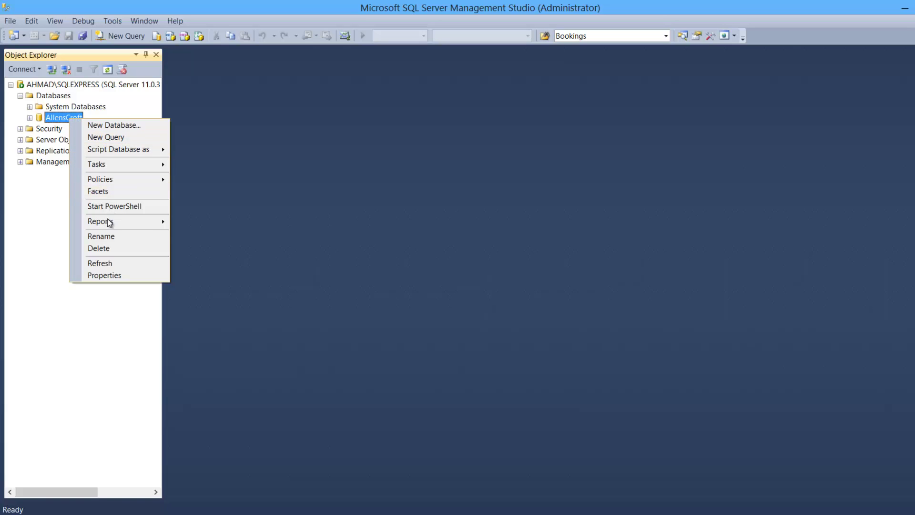
pyautogui.moveTo(105, 164)
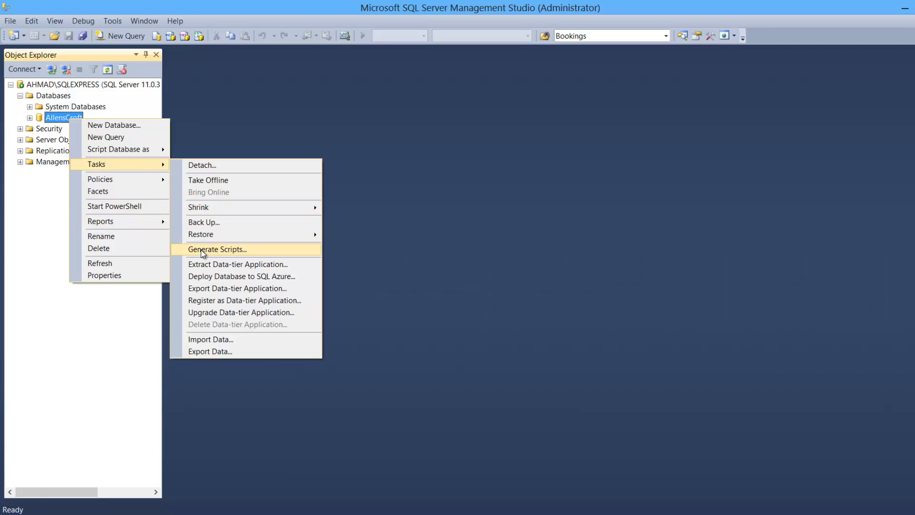
pyautogui.click(207, 222)
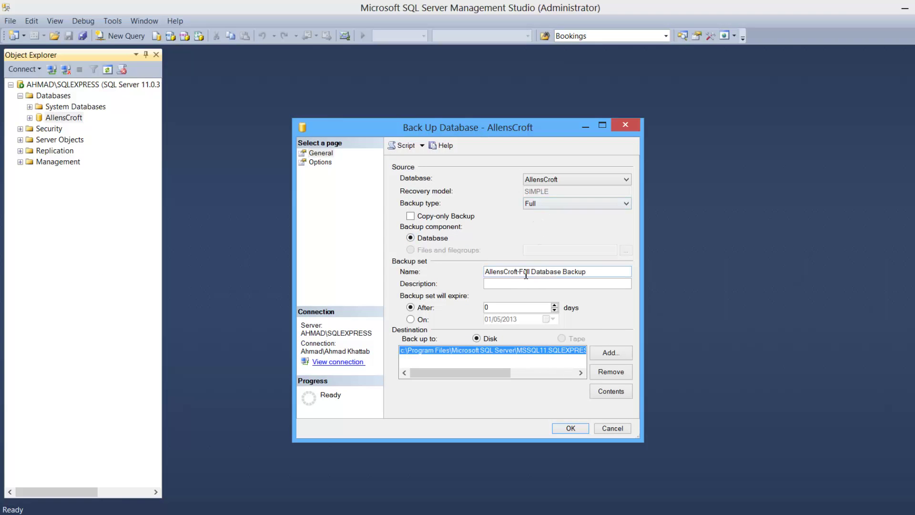
pyautogui.moveTo(510, 271); pyautogui.dragTo(595, 271)
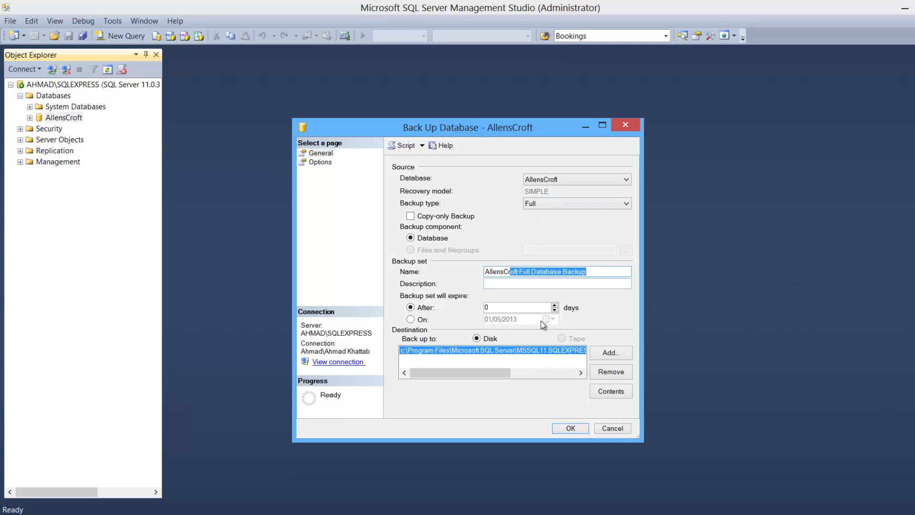
pyautogui.moveTo(460, 374)
pyautogui.mouseDown()
pyautogui.moveTo(533, 378)
pyautogui.moveTo(468, 375)
pyautogui.mouseUp()
# Add a backup destination and browse to the Users > Dropbox folder.
pyautogui.click(592, 353)
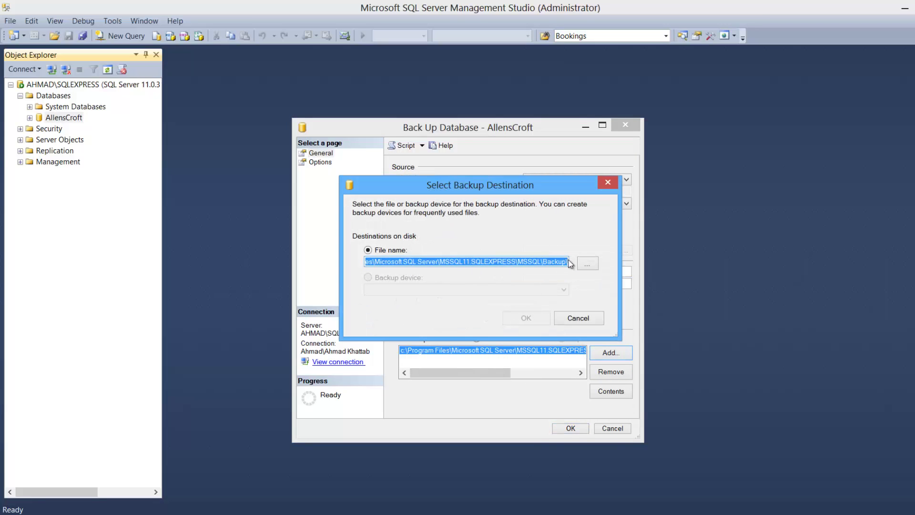
pyautogui.click(580, 269)
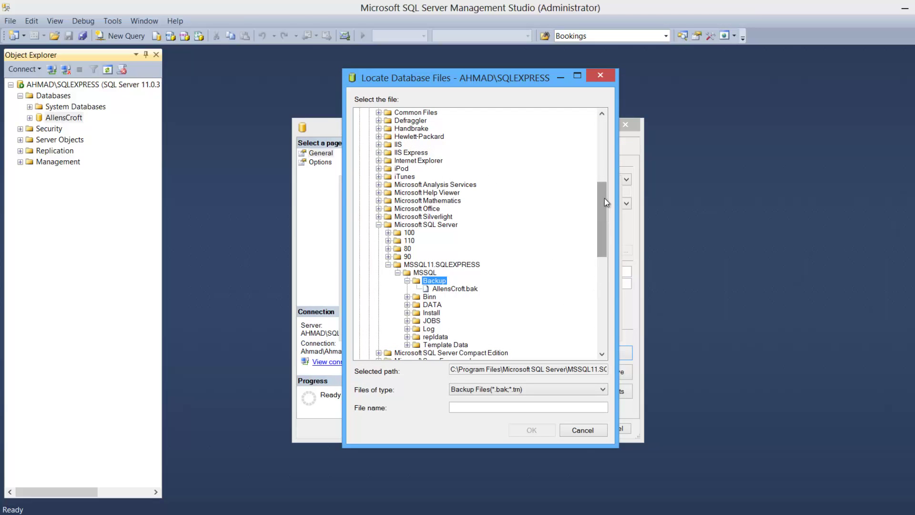
pyautogui.moveTo(604, 193); pyautogui.dragTo(611, 113)
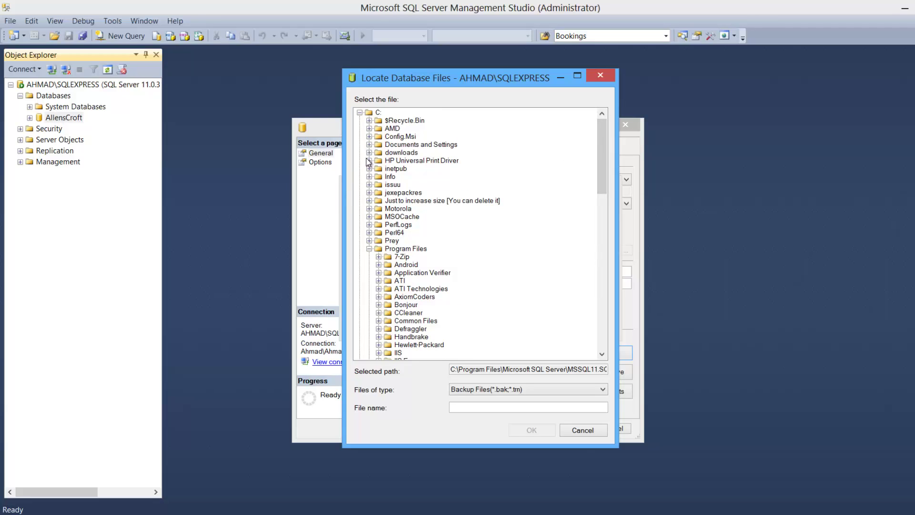
pyautogui.click(368, 248)
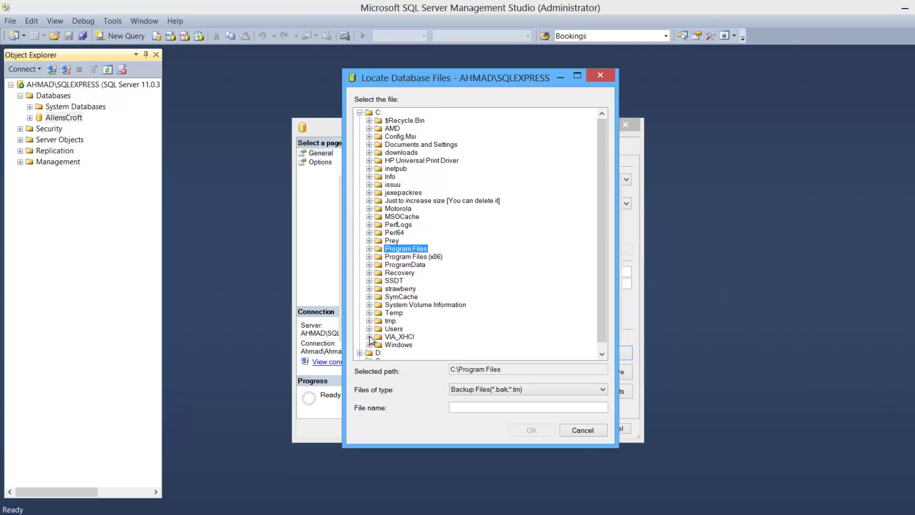
pyautogui.click(369, 329)
pyautogui.click(378, 313)
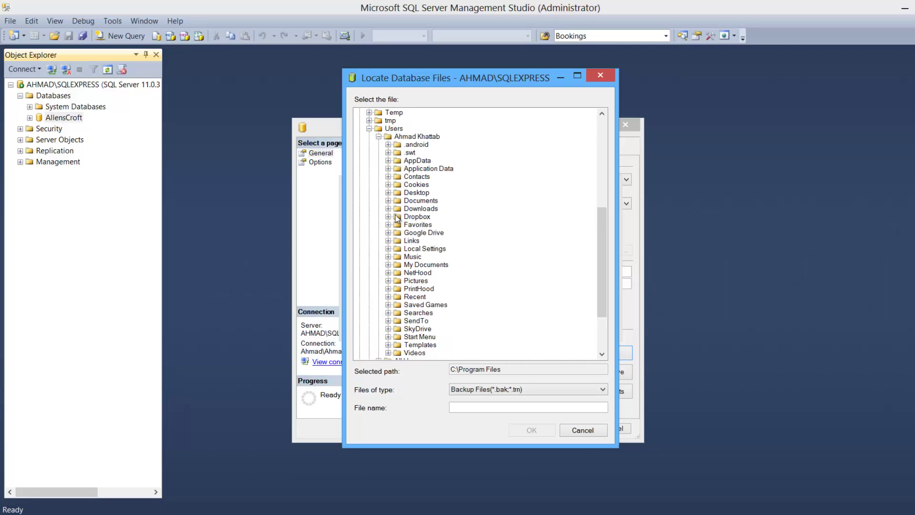
pyautogui.click(388, 217)
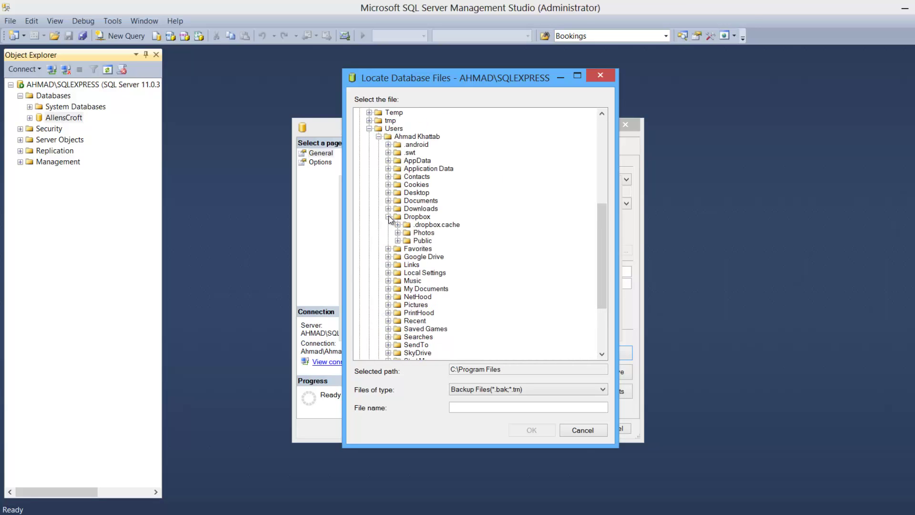
pyautogui.click(417, 219)
# Name the file AllensCroft.bak in Dropbox and run the AllensCroft backup.
pyautogui.click(472, 408)
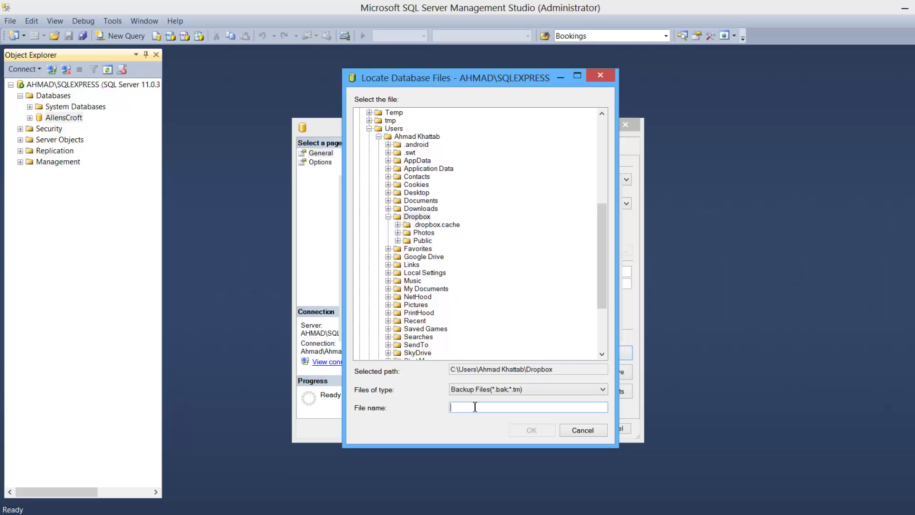
pyautogui.write('Ba')
pyautogui.press('BackSpace')
pyautogui.write('allens croft backup')
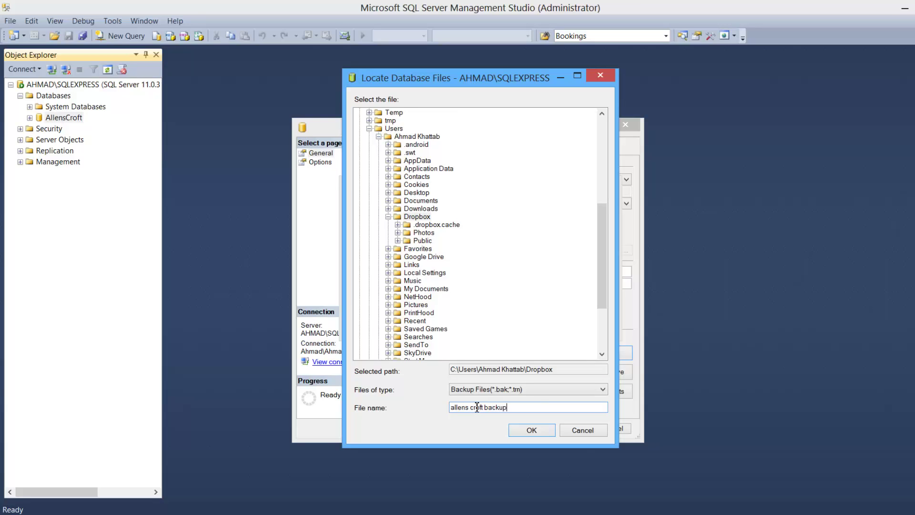
pyautogui.click(524, 430)
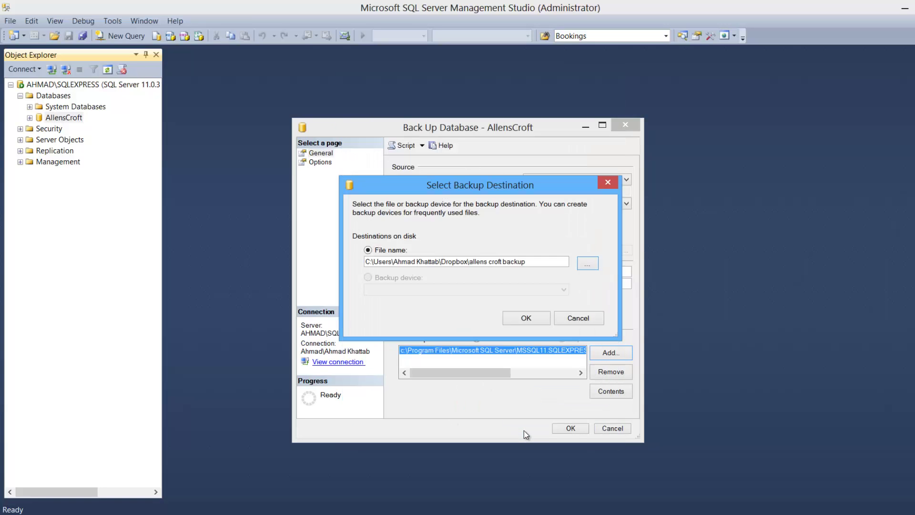
pyautogui.click(533, 321)
pyautogui.click(573, 427)
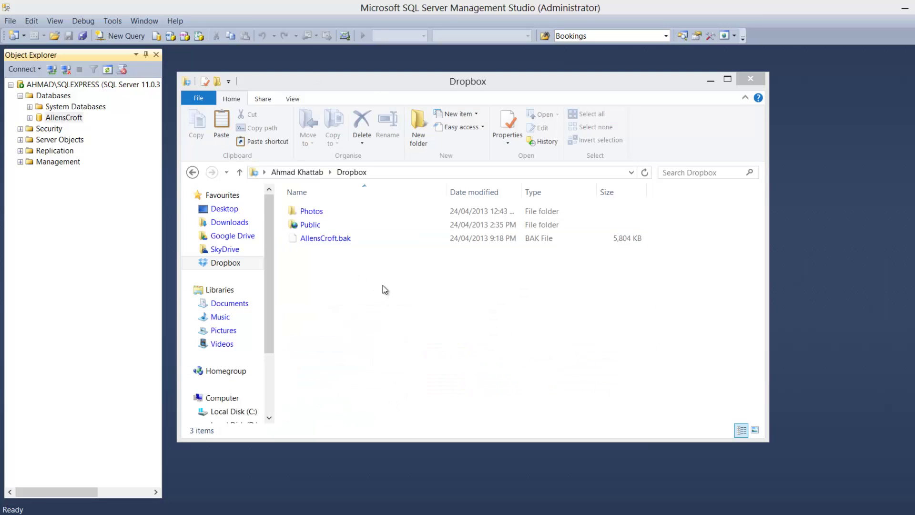
# Check that AllensCroft.bak (5,804 KB) is in the Dropbox folder in File Explorer.
pyautogui.click(364, 238)
pyautogui.click(447, 265)
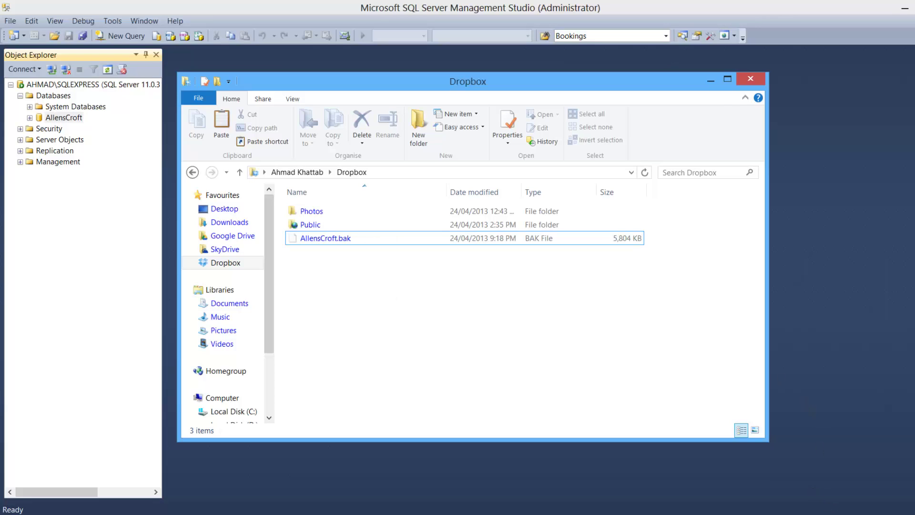
pyautogui.click(824, 513)
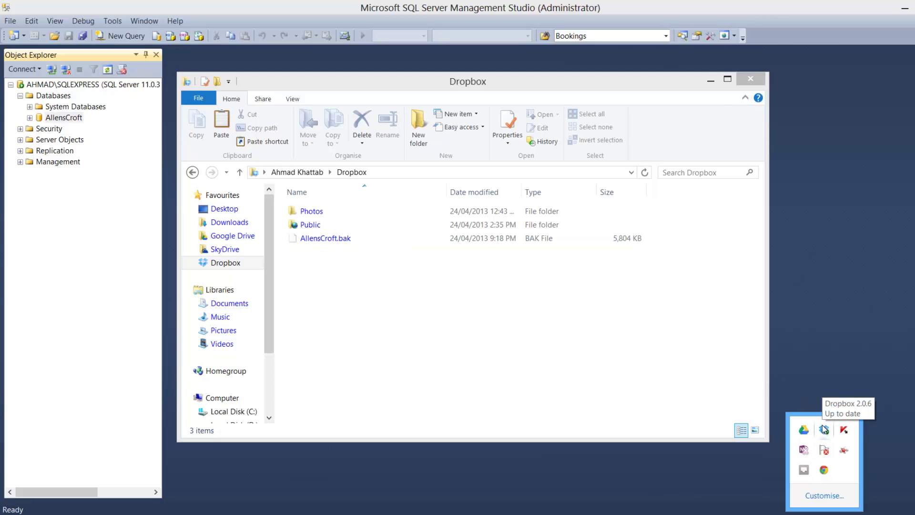
pyautogui.click(696, 387)
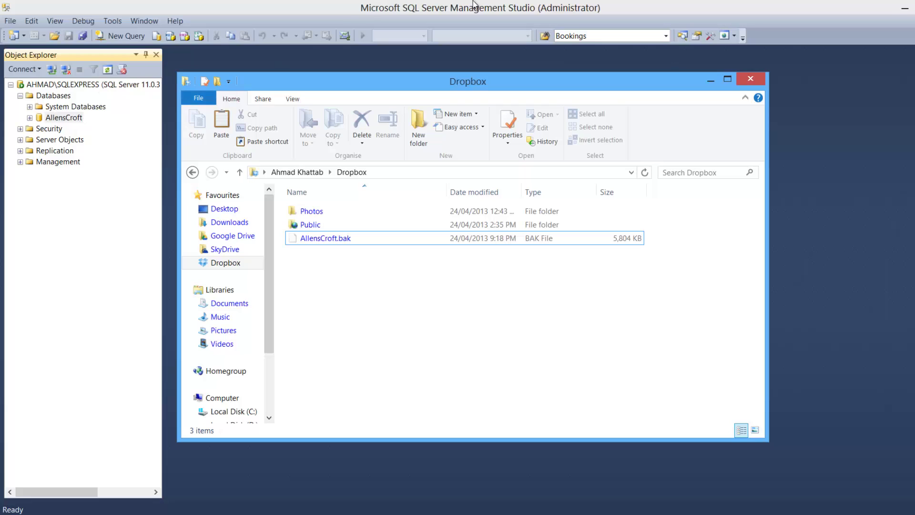
pyautogui.click(453, 237)
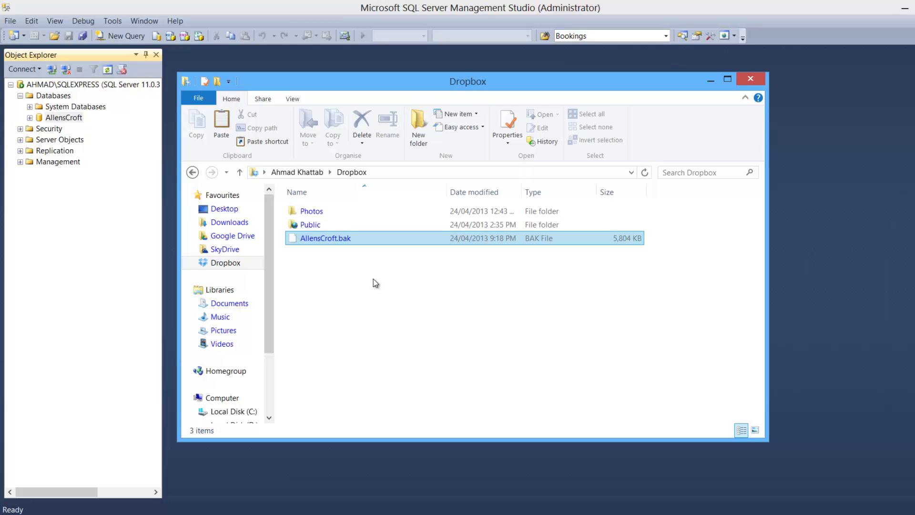
# Delete the AllensCroft database from Object Explorer with 'Close existing connections' ticked.
pyautogui.click(54, 120)
pyautogui.rightClick(54, 122)
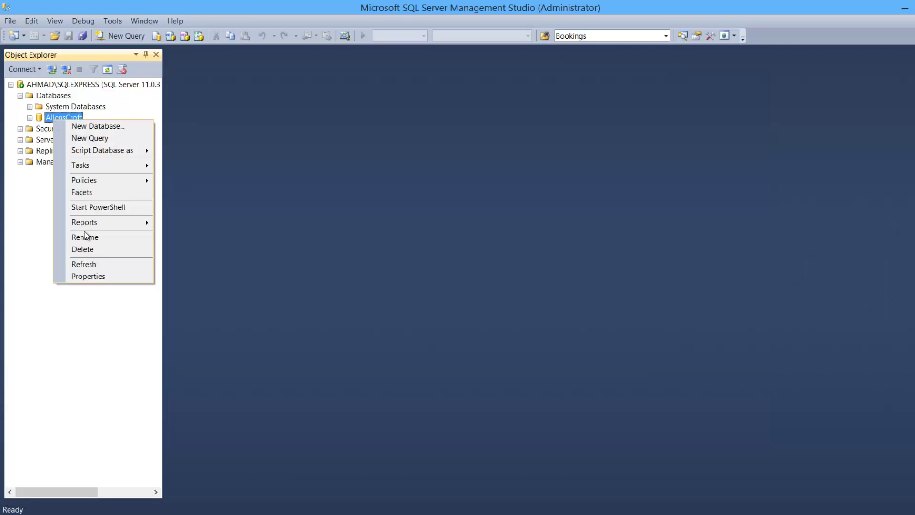
pyautogui.click(98, 250)
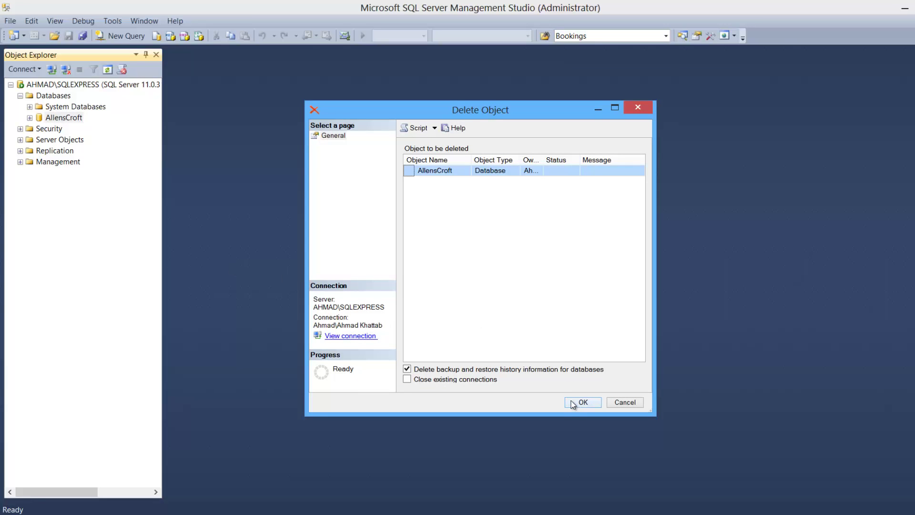
pyautogui.click(461, 381)
pyautogui.click(591, 402)
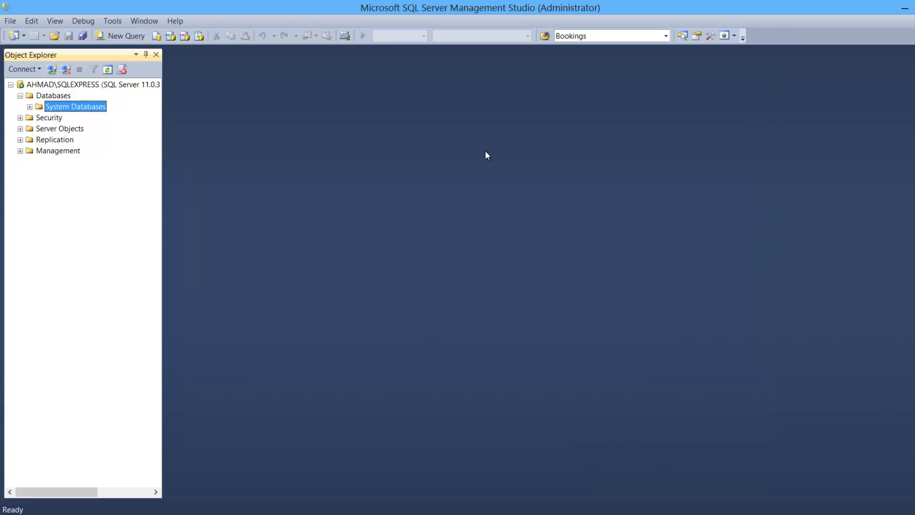
# Start a Restore Database from Device and add a backup file as the source.
pyautogui.rightClick(46, 95)
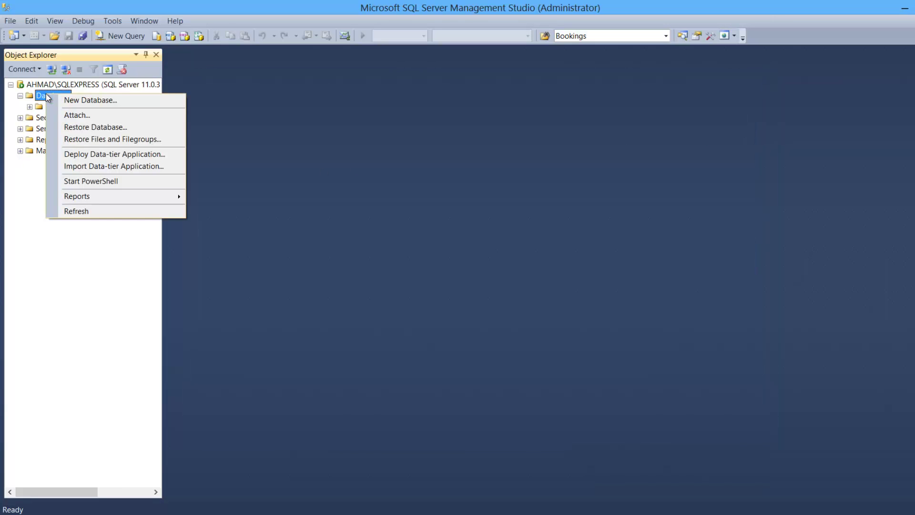
pyautogui.click(78, 127)
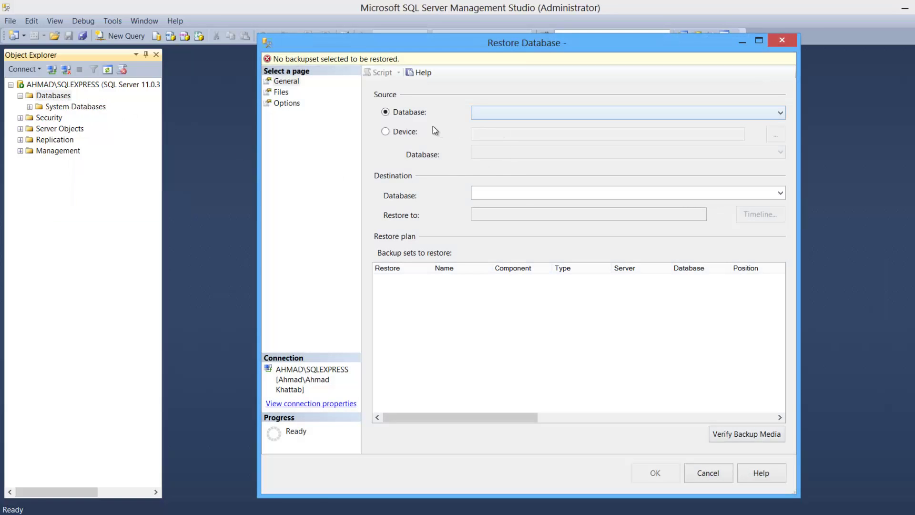
pyautogui.click(405, 132)
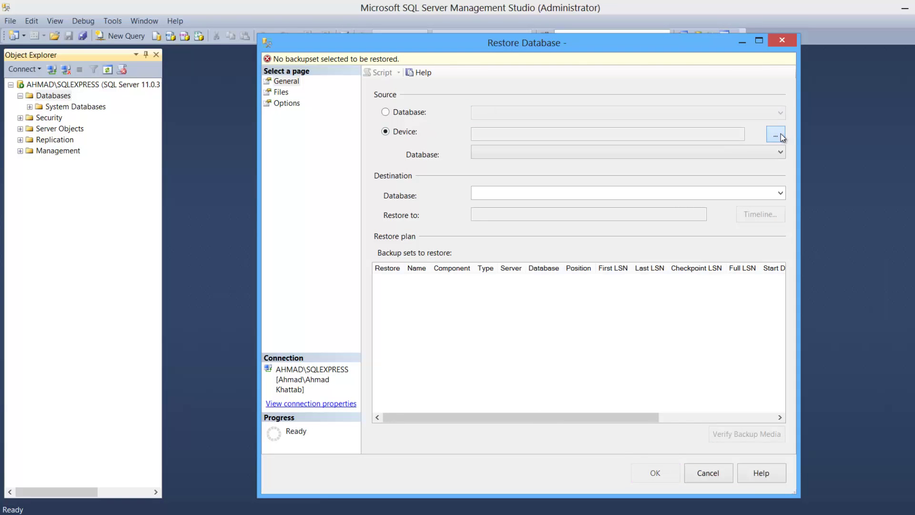
pyautogui.click(781, 137)
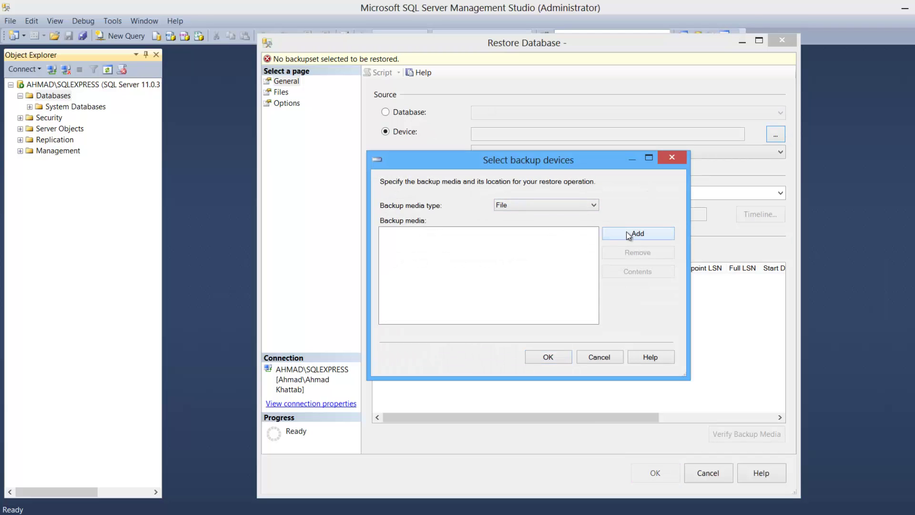
pyautogui.click(628, 234)
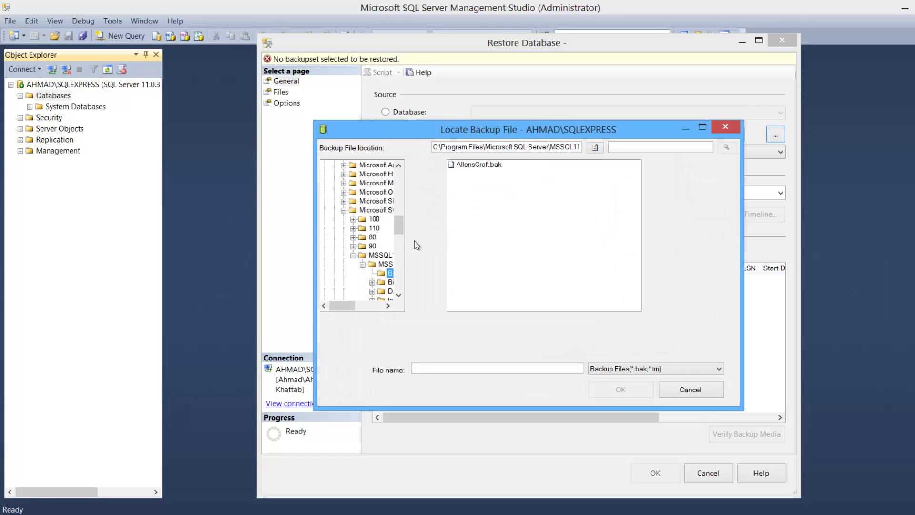
# Select AllensCroft.bak from the Users > Dropbox folder as the restore file.
pyautogui.moveTo(398, 229); pyautogui.dragTo(400, 284)
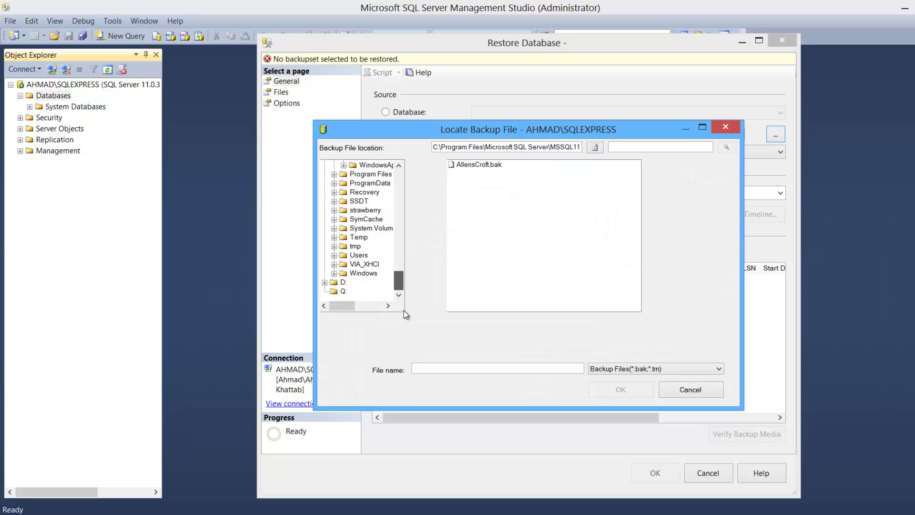
pyautogui.click(334, 255)
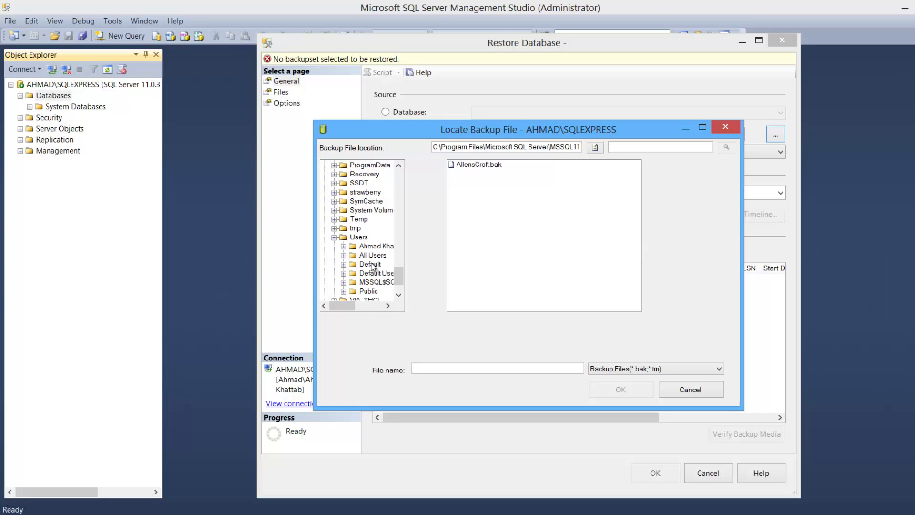
pyautogui.click(343, 246)
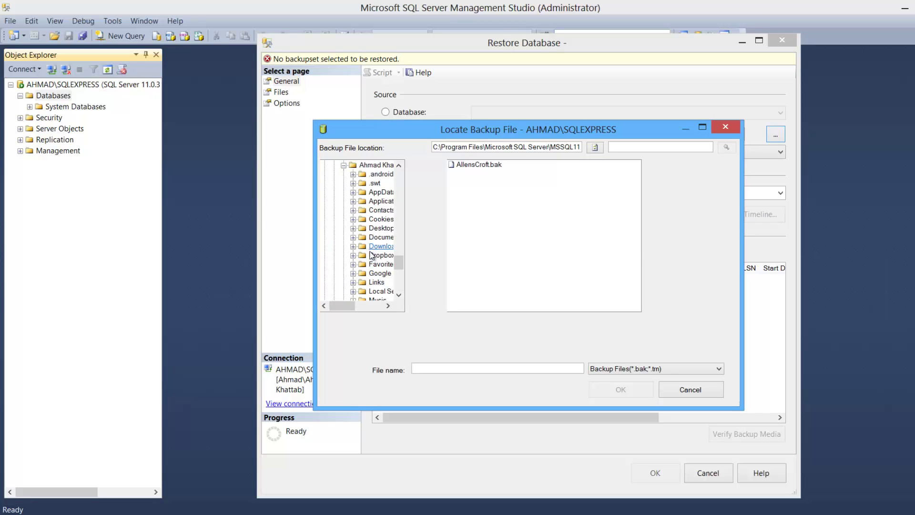
pyautogui.moveTo(347, 306); pyautogui.dragTo(353, 305)
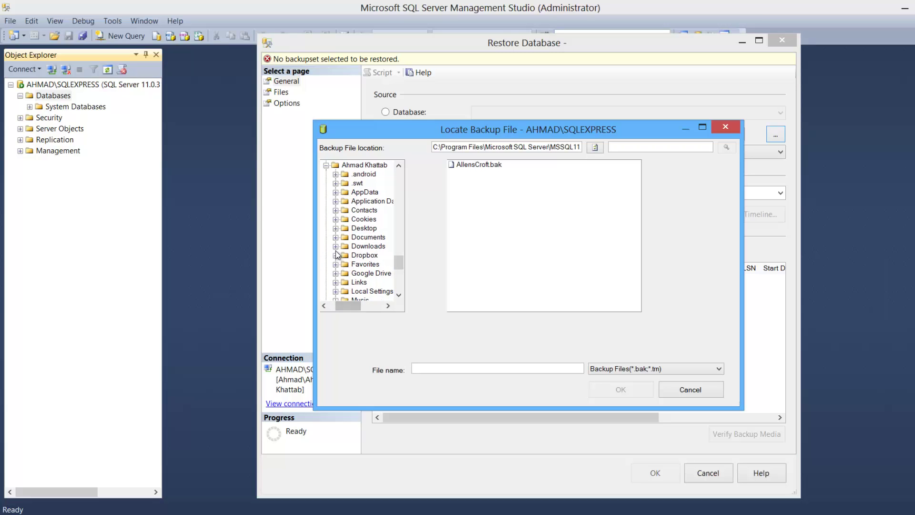
pyautogui.click(335, 255)
pyautogui.click(373, 256)
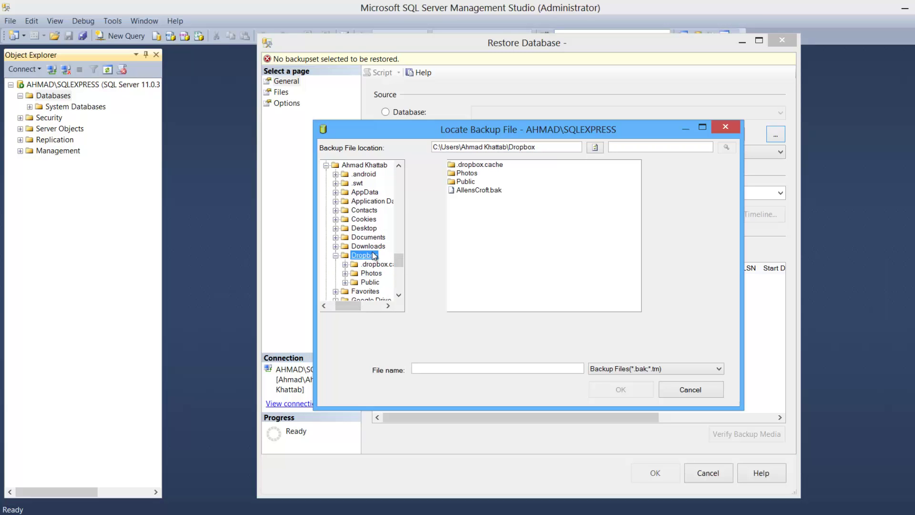
pyautogui.click(483, 193)
pyautogui.click(626, 387)
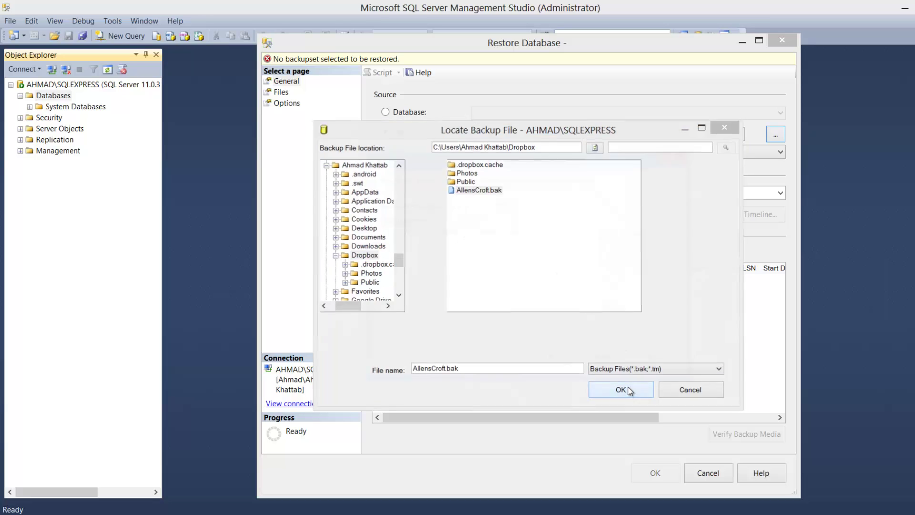
# Run the AllensCroft restore from the Dropbox backup and acknowledge the success message.
pyautogui.click(548, 356)
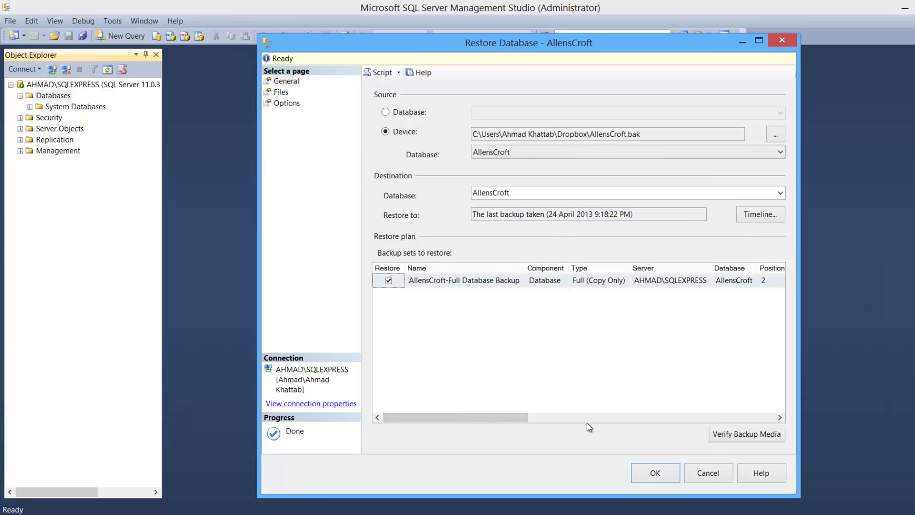
pyautogui.click(655, 472)
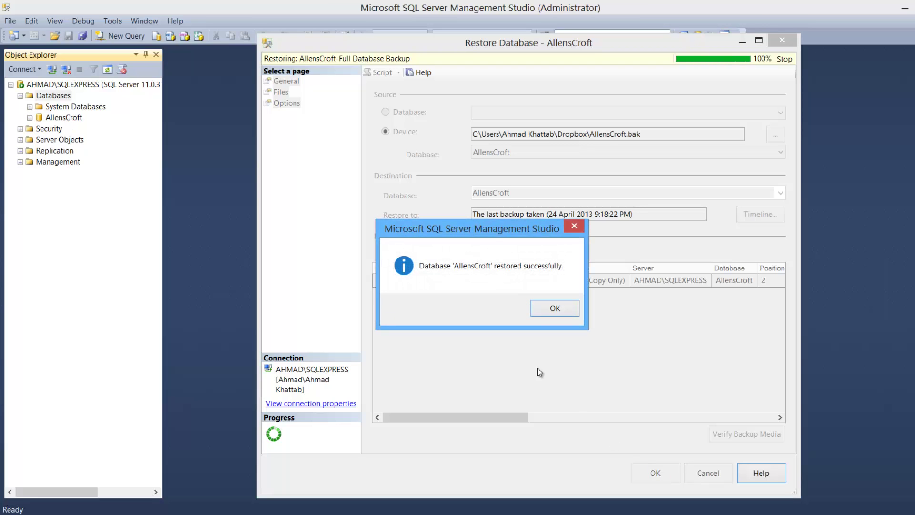
pyautogui.click(548, 309)
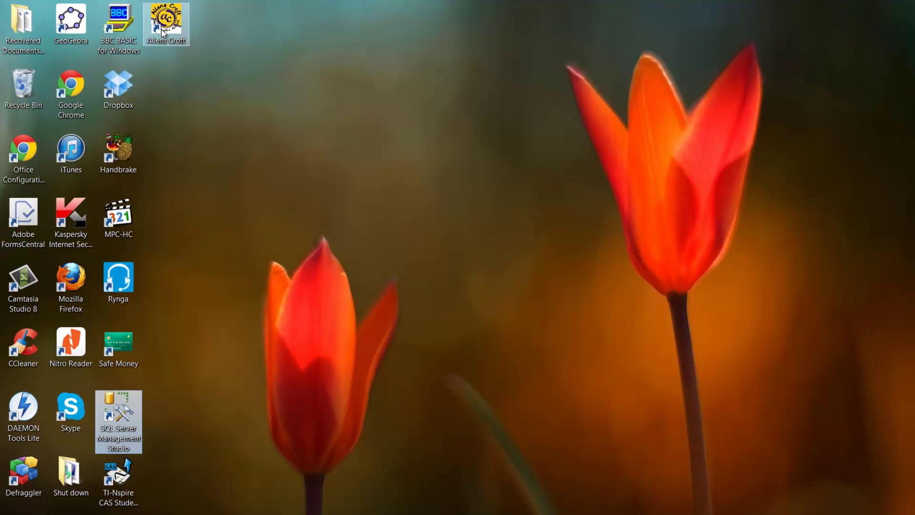
# Launch Allens Croft from its desktop shortcut and open the Room name dropdown.
pyautogui.click(786, 433)
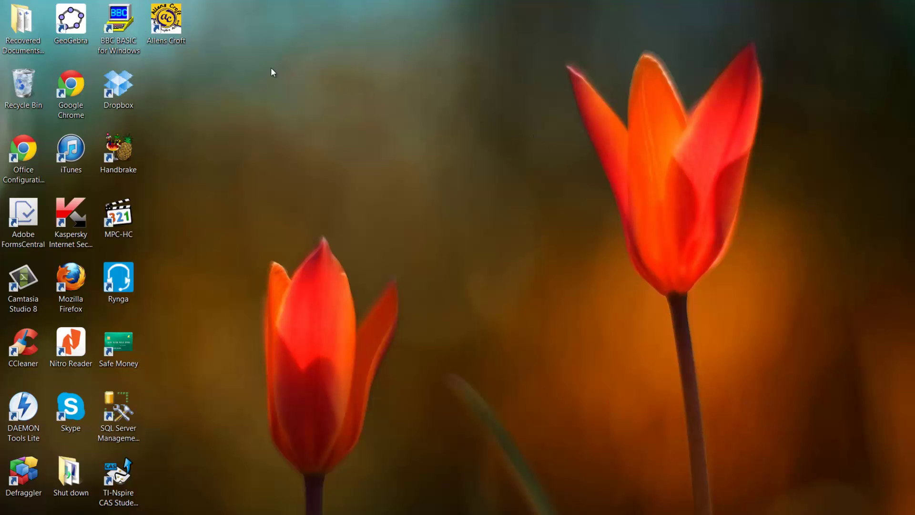
pyautogui.doubleClick(167, 20)
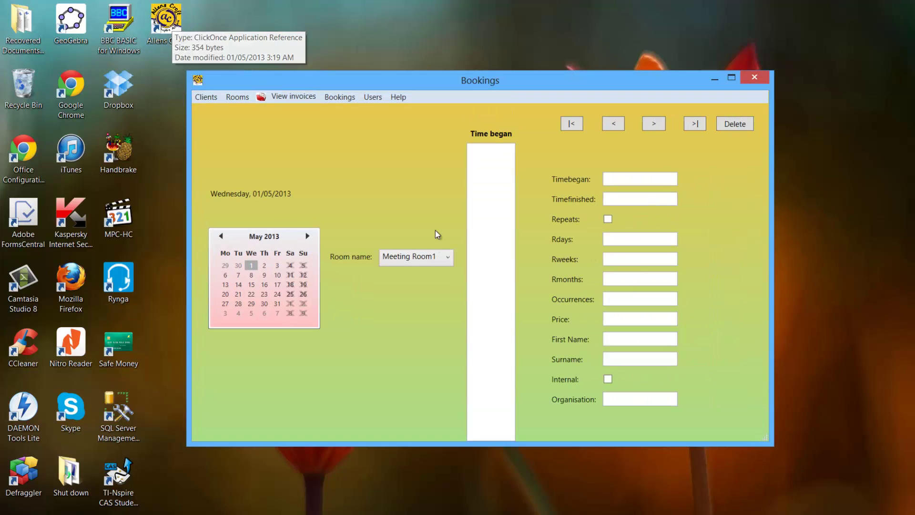
pyautogui.click(409, 257)
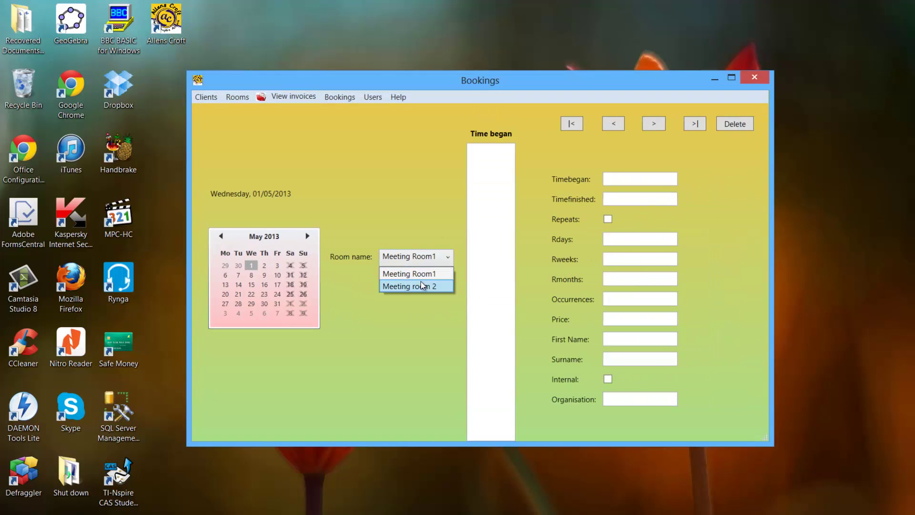